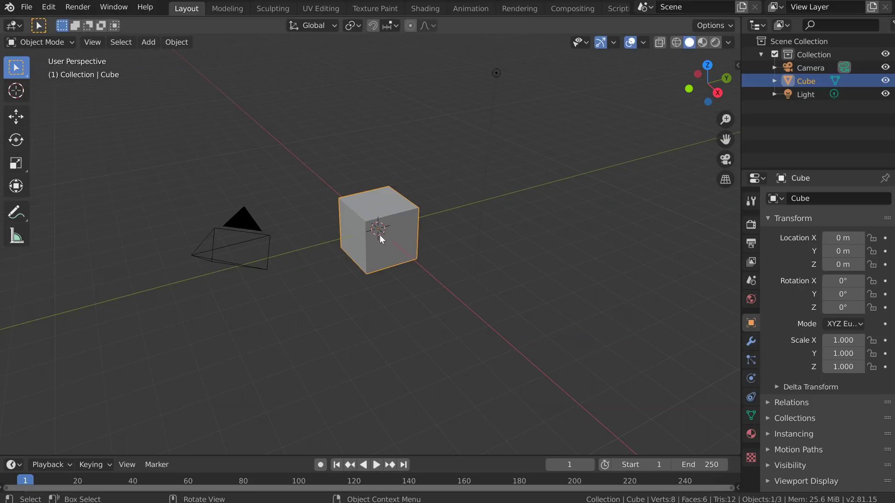
- Install the add-on file speedretopo_2_8_v_0_0_3.py from the F: drive through the add-on preferences
click(49, 7)
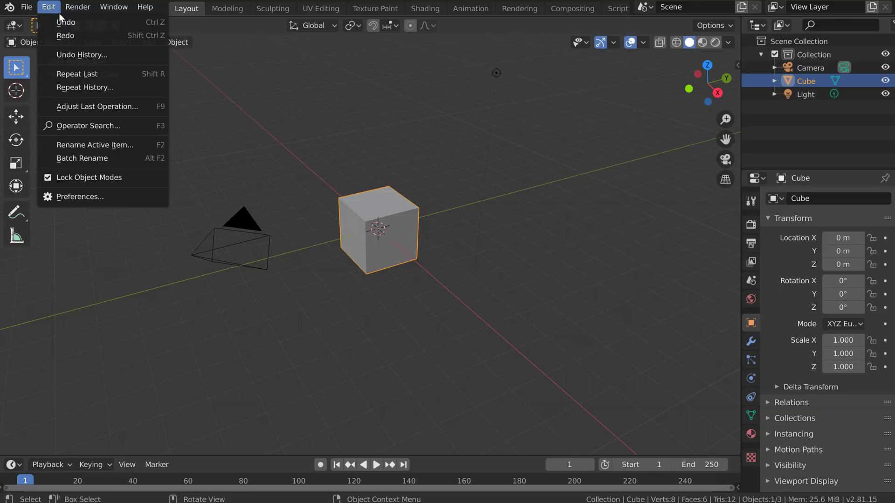
click(75, 197)
drag(87, 41, 359, 53)
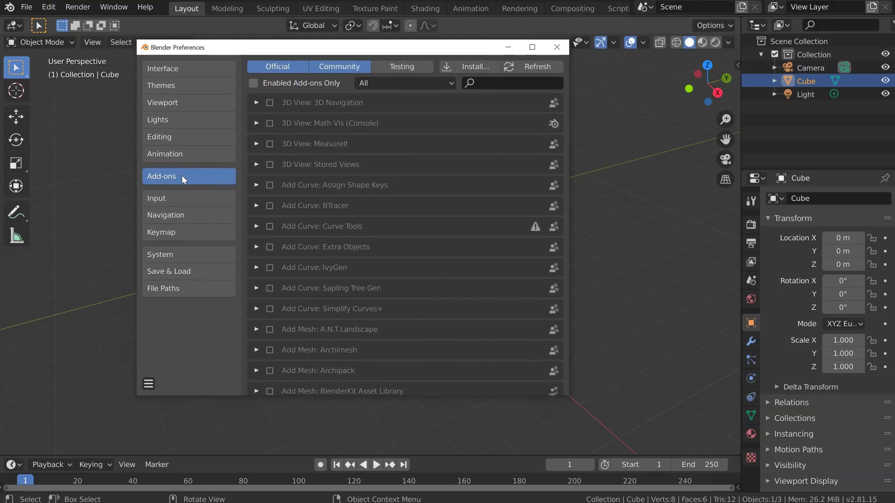
click(467, 68)
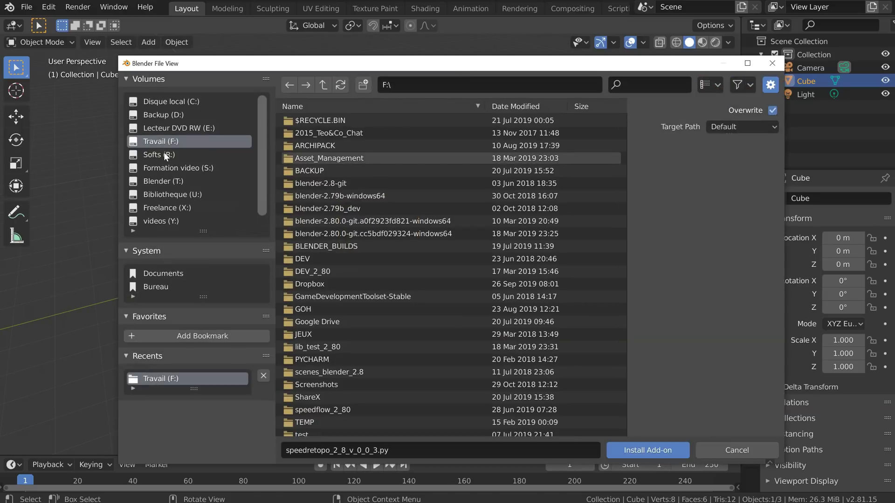
drag(623, 132, 623, 197)
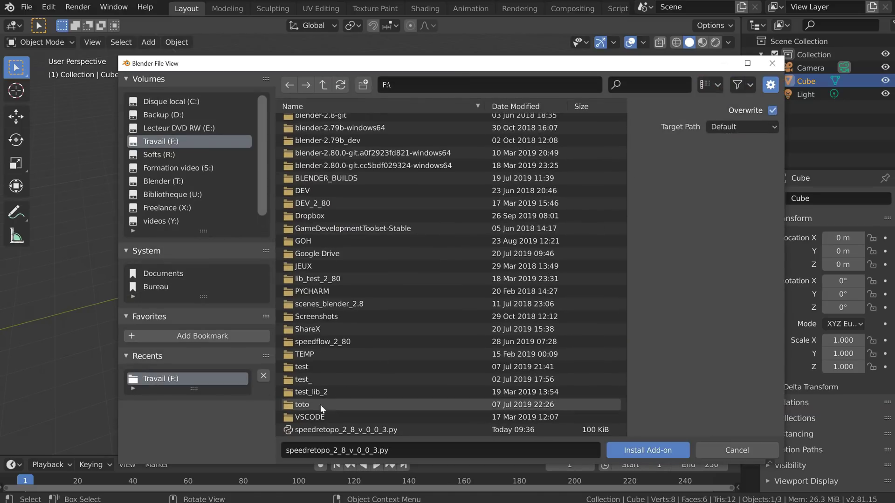
click(310, 433)
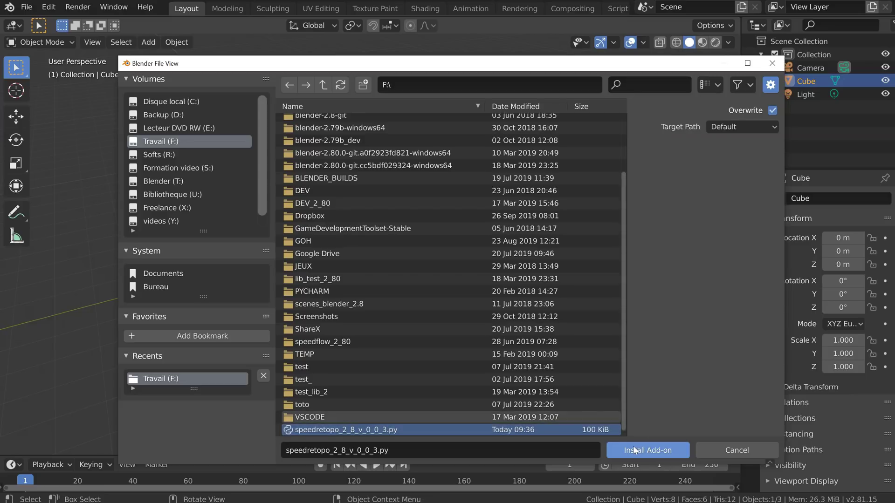
click(645, 450)
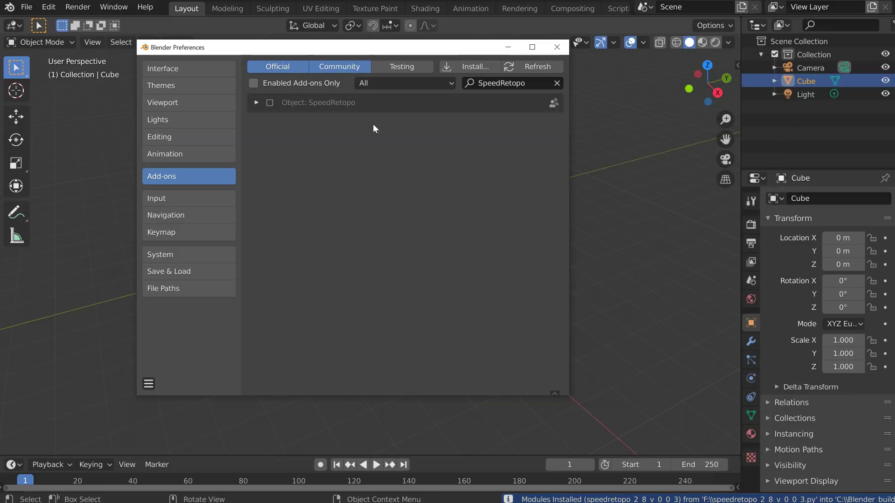
- Enable the SpeedRetopo add-on and expand its details
double_click(270, 103)
click(270, 103)
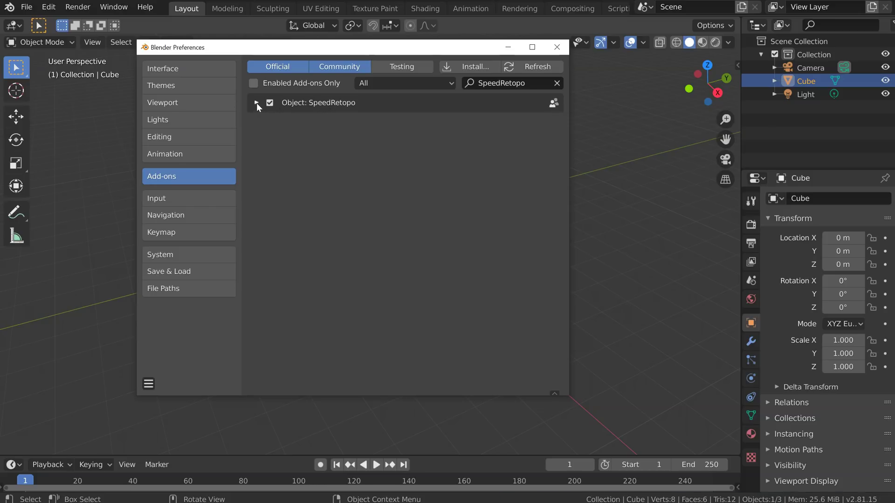
click(256, 103)
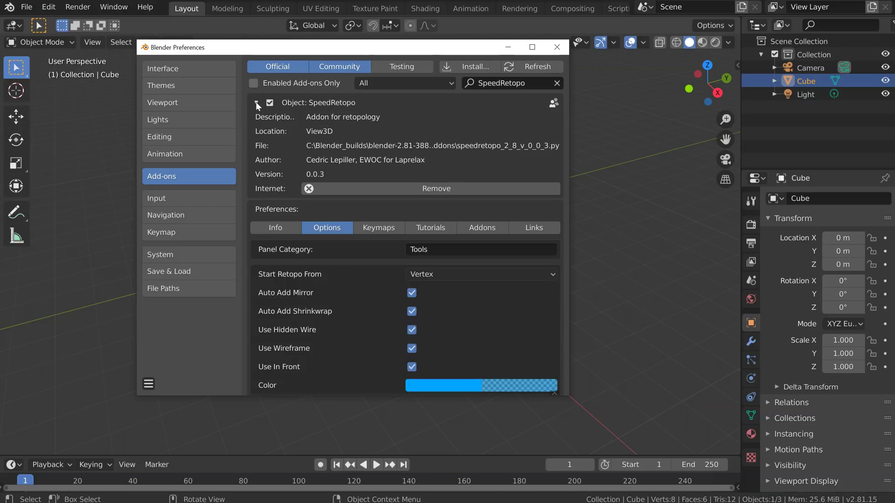
- Review the Info and Options pages of the SpeedRetopo preferences
scroll(342, 278, down, 1)
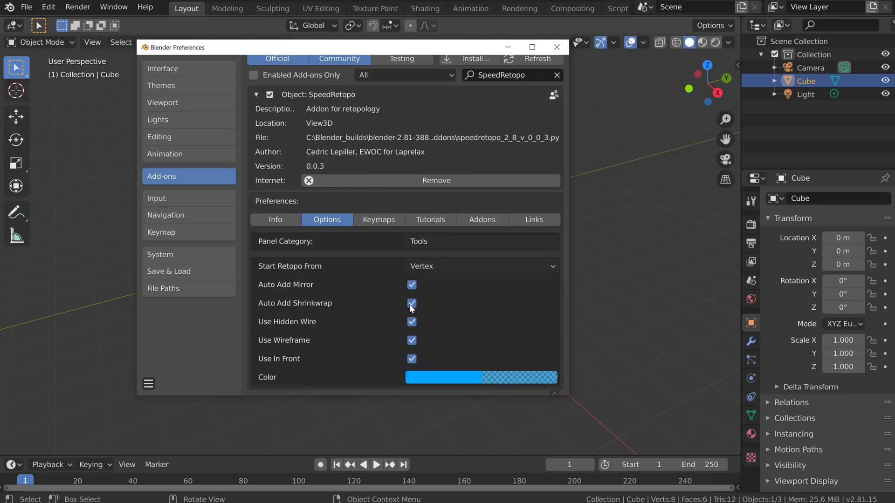
click(278, 217)
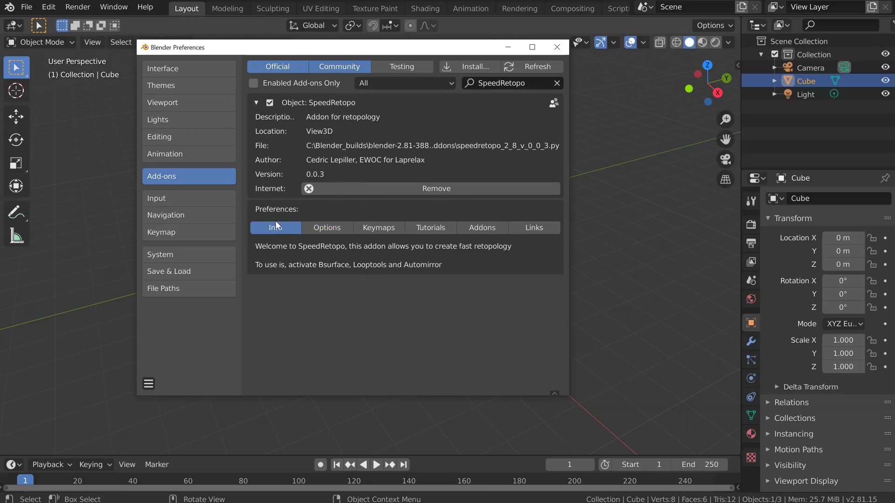
click(328, 228)
scroll(353, 334, down, 1)
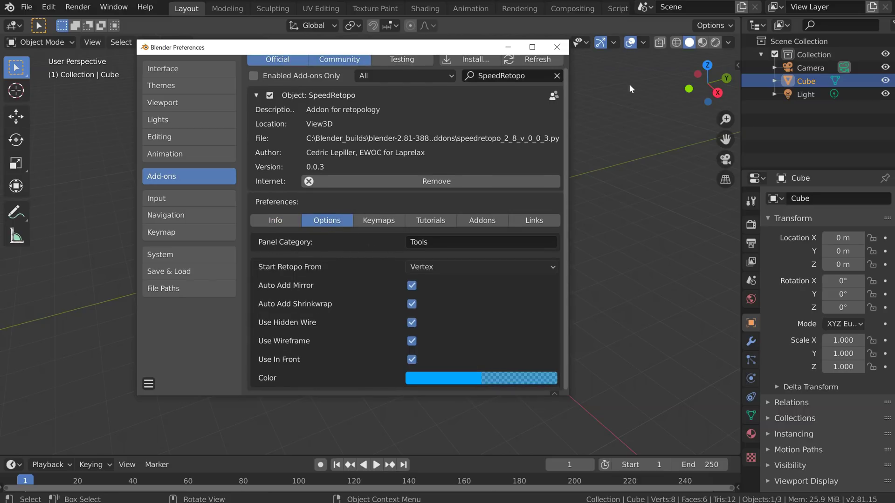
- Show the SpeedRetopo panel under the Tools category of the viewport sidebar
click(737, 64)
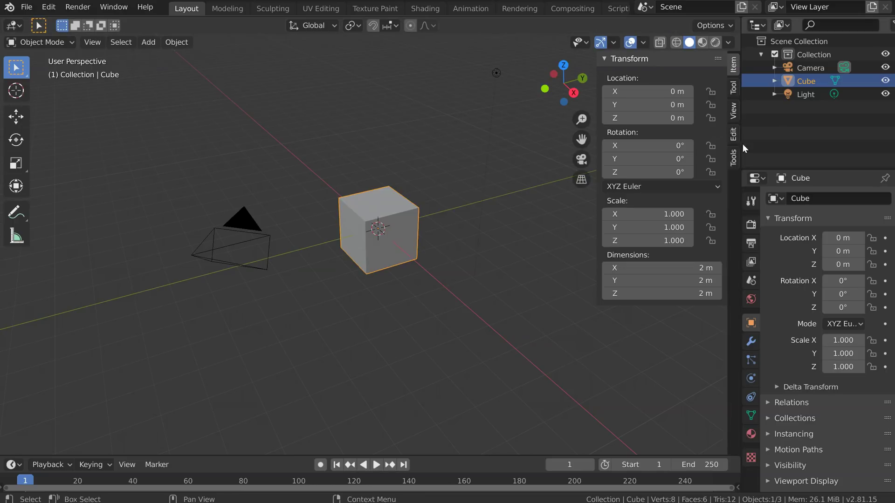
click(734, 159)
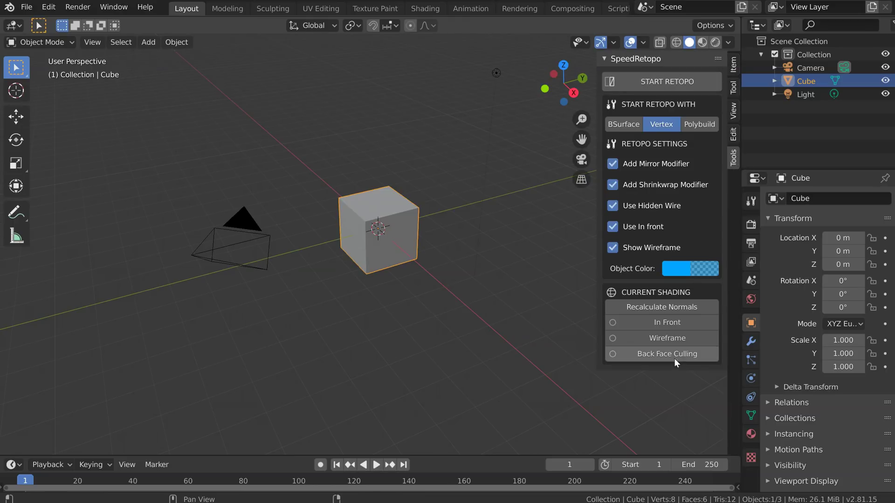
- Set SpeedRetopo's Panel Category to Retopo and show its panel under that category in the viewport sidebar
key(alt+Tab)
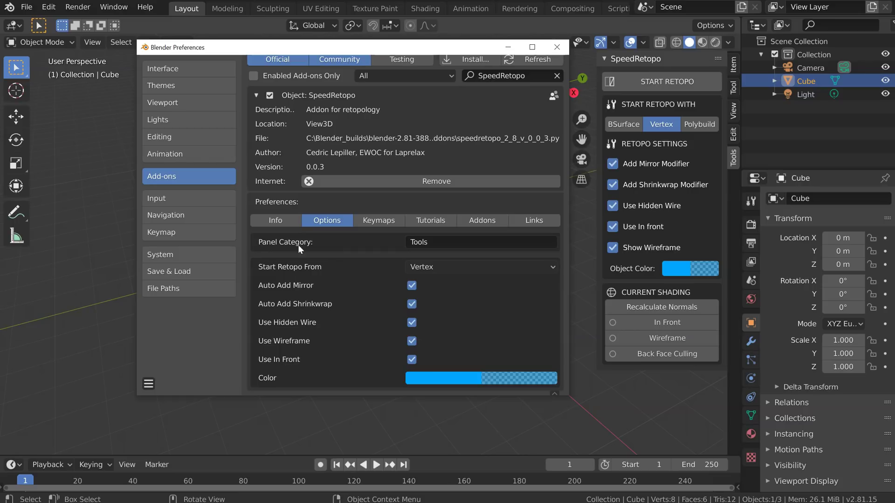
click(460, 243)
text(Reto)
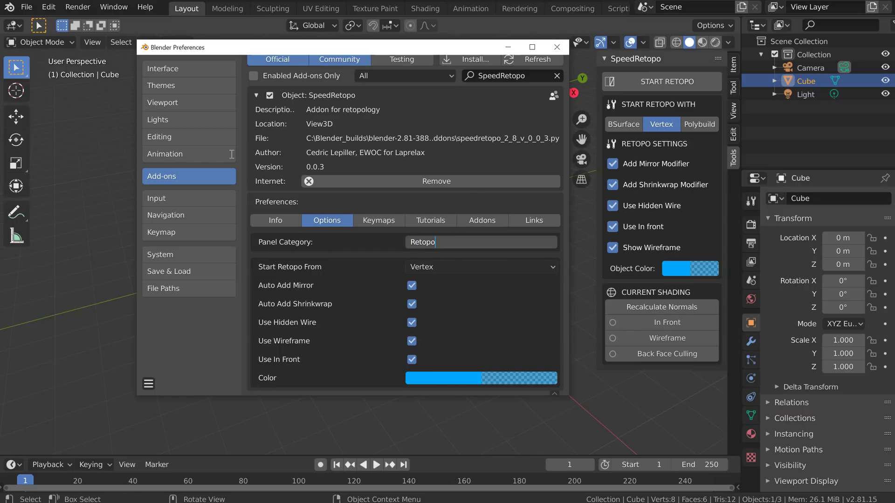
text(po)
key(Return)
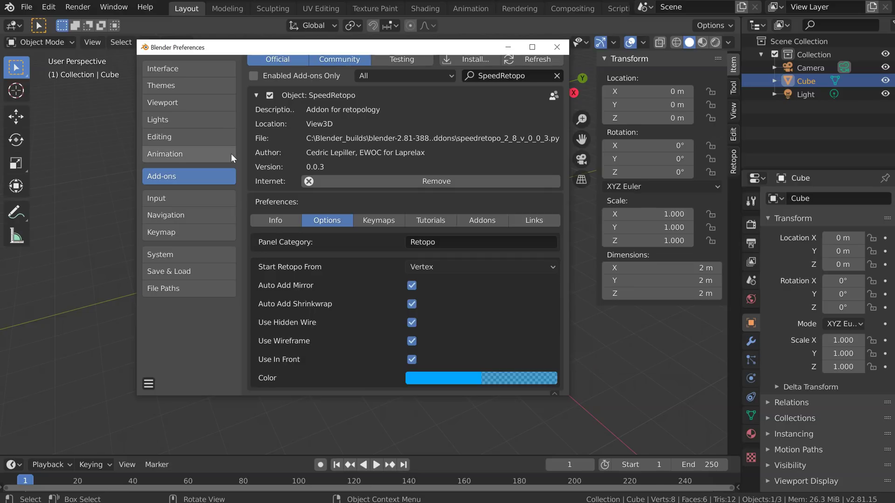
click(735, 162)
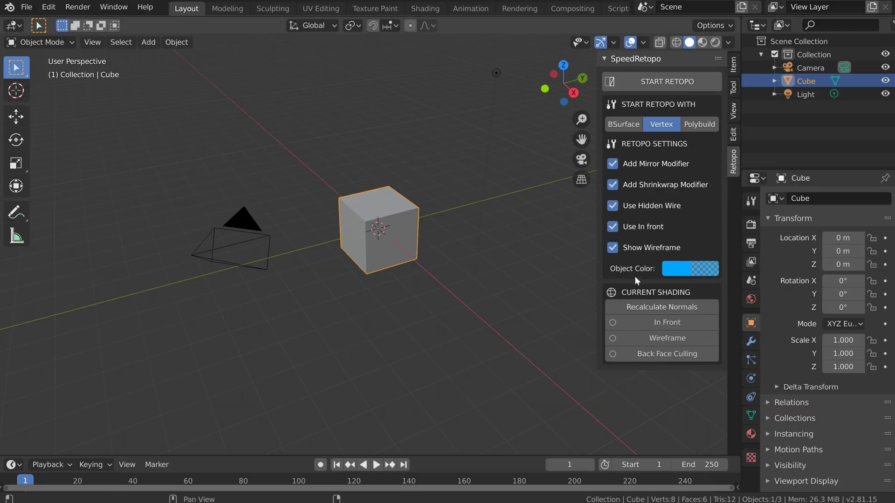
- Examine the add-on's retopo start options, its pie menu keymap and the list of tutorials in the preferences
key(alt+Tab)
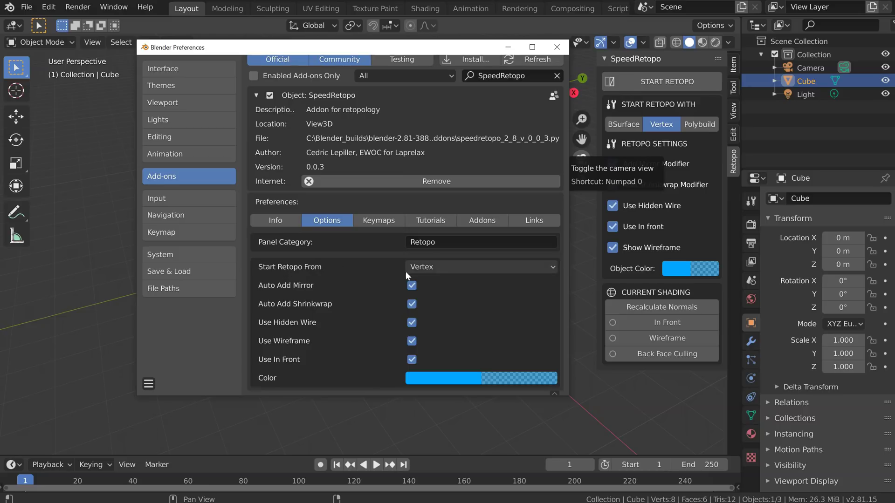
click(429, 269)
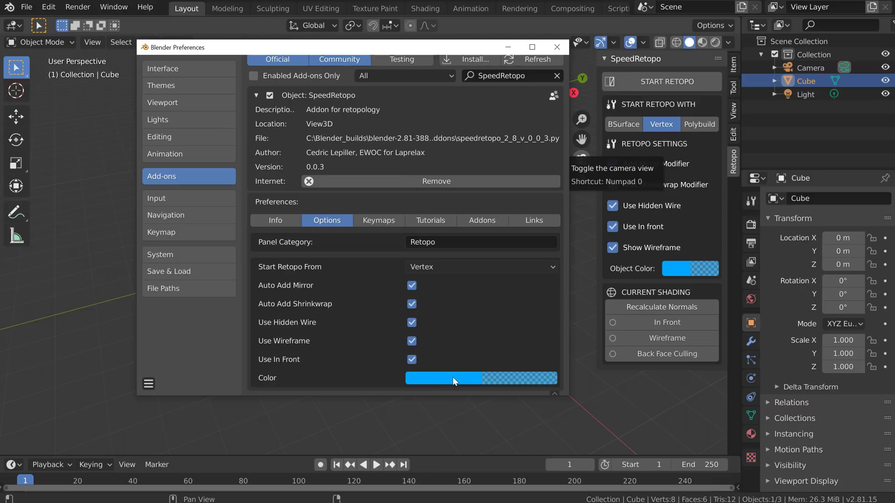
click(376, 221)
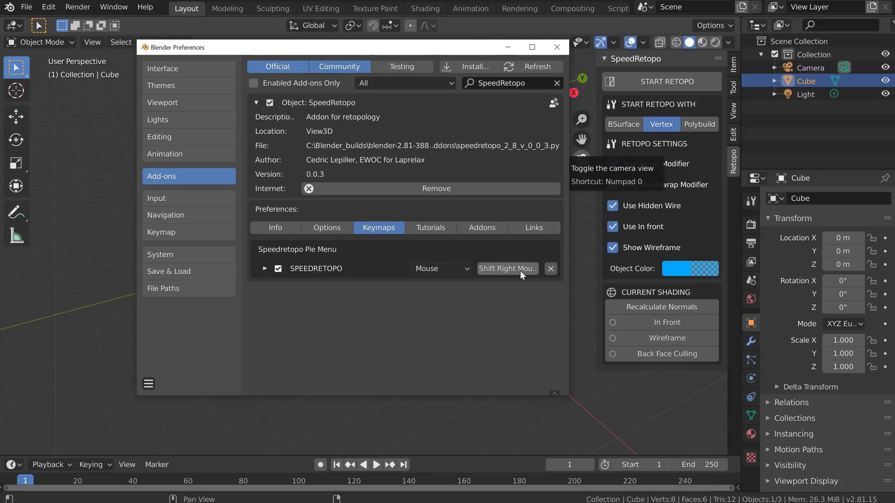
click(429, 229)
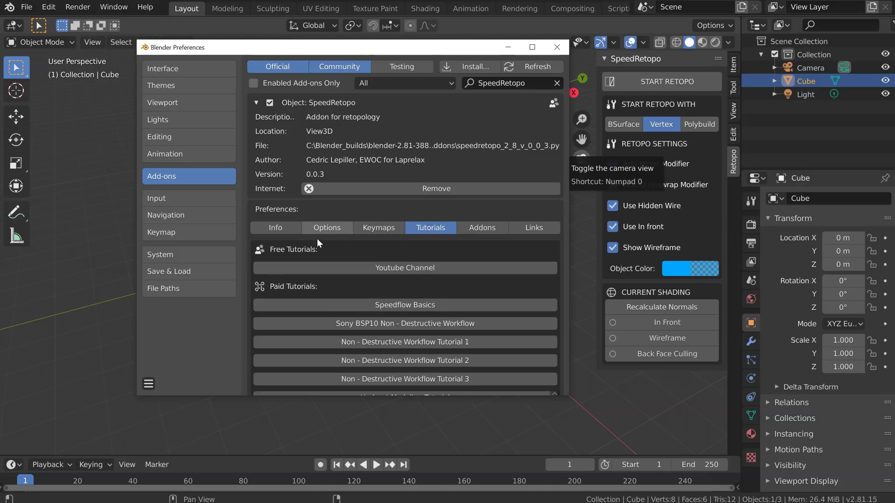
scroll(369, 294, down, 3)
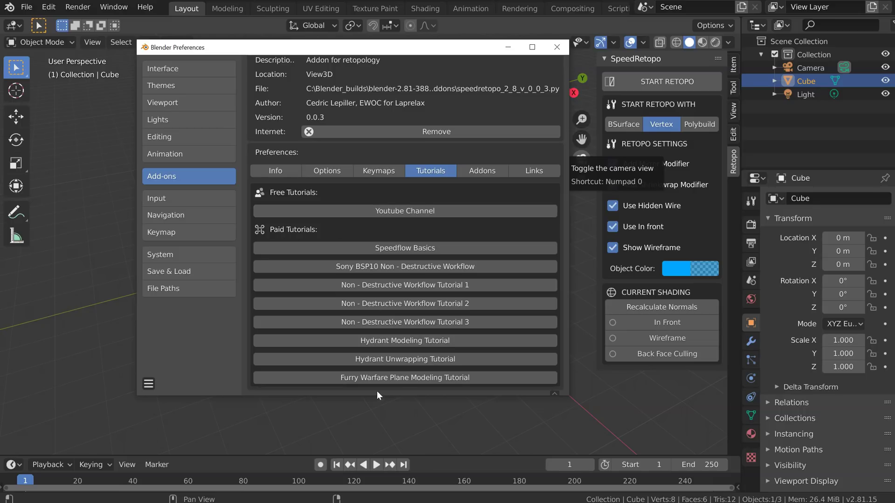
- Look through the Addons and Links pages of the SpeedRetopo preferences
click(481, 171)
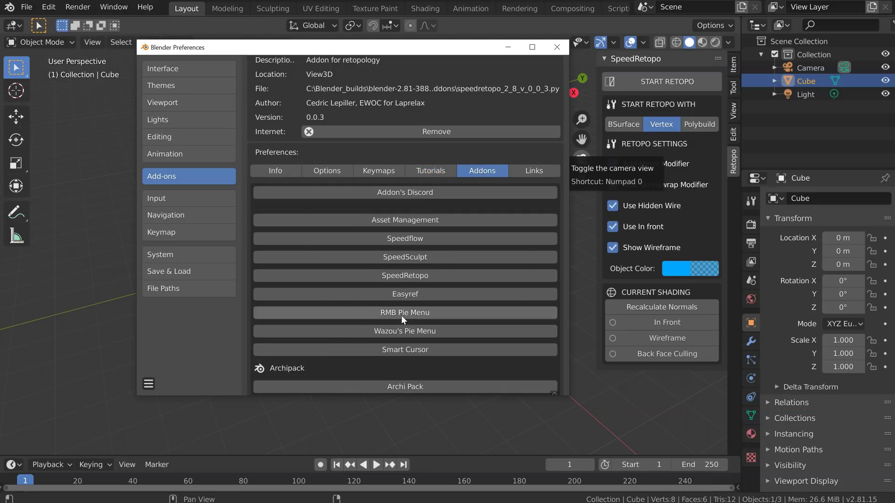
scroll(387, 314, up, 2)
scroll(396, 213, down, 3)
scroll(396, 213, down, 1)
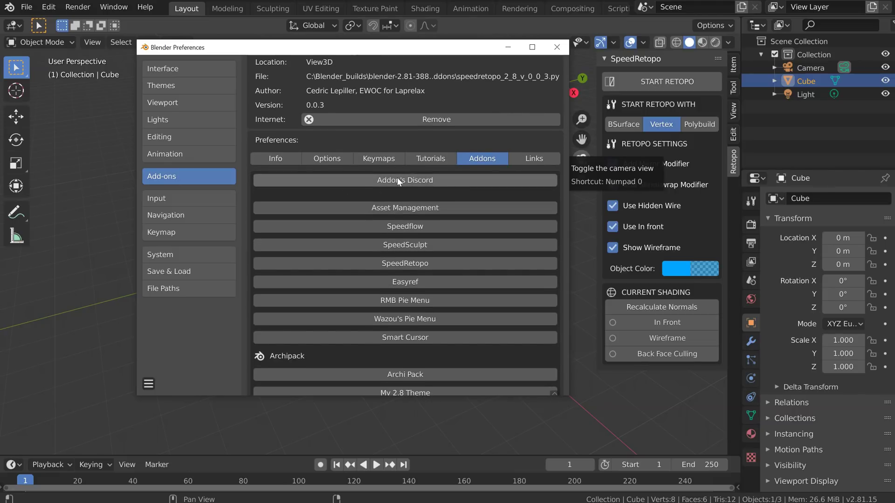
scroll(406, 303, down, 1)
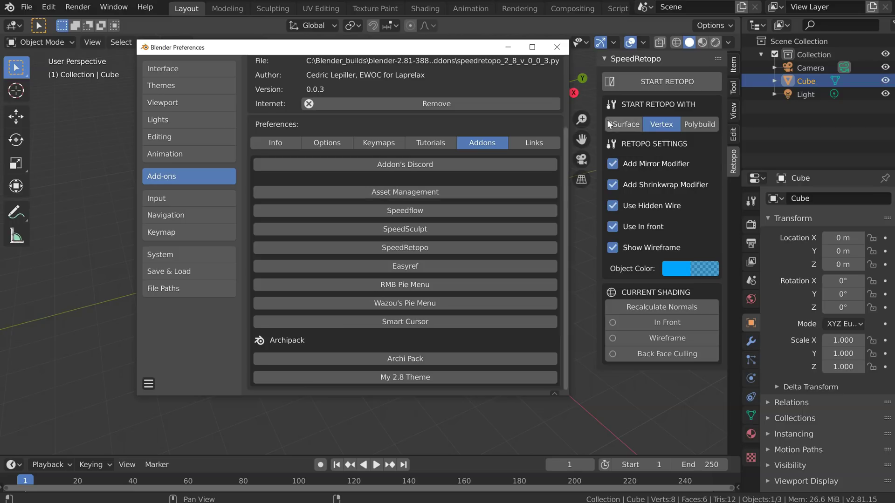
click(531, 141)
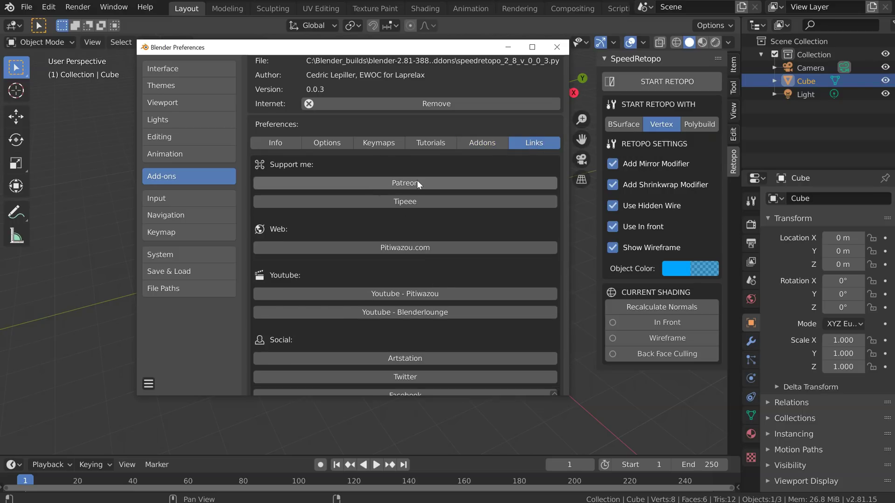
scroll(370, 240, down, 3)
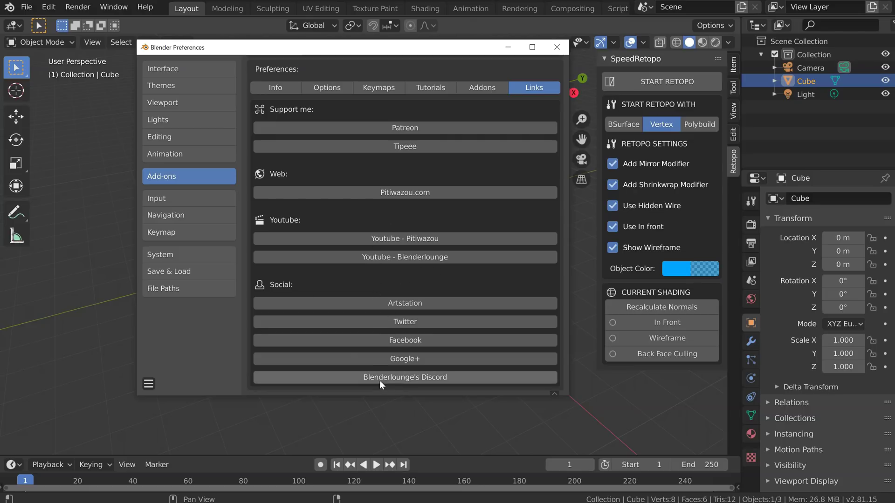
scroll(404, 129, up, 7)
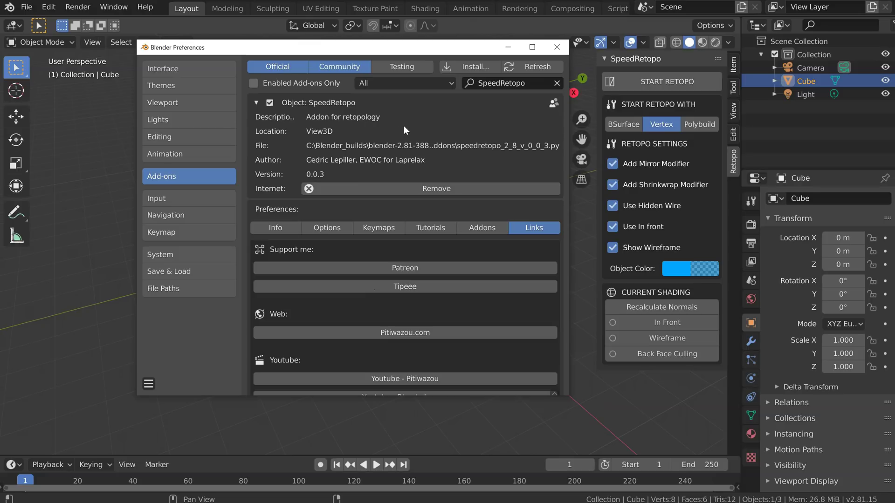
- Save the preferences and close the Preferences window
click(149, 384)
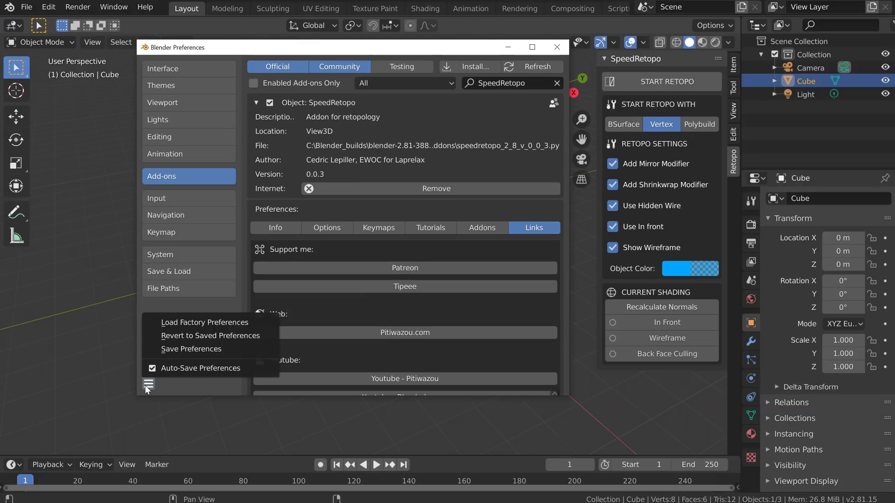
click(192, 349)
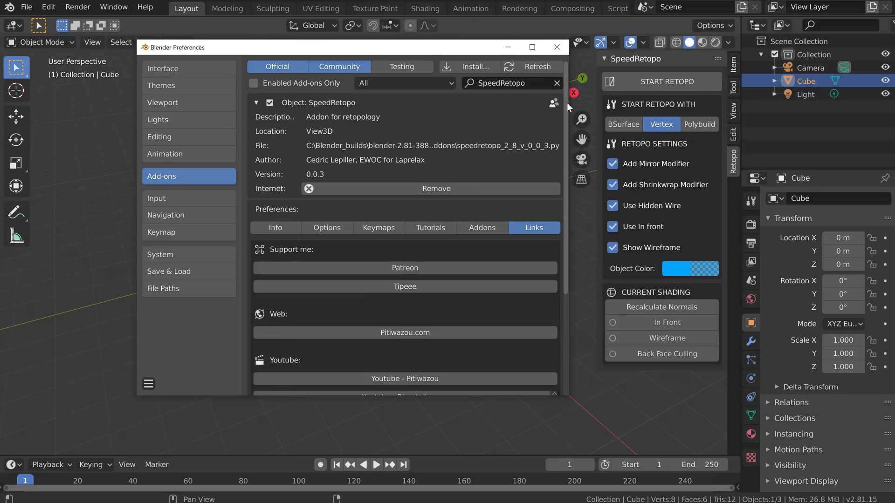
click(557, 47)
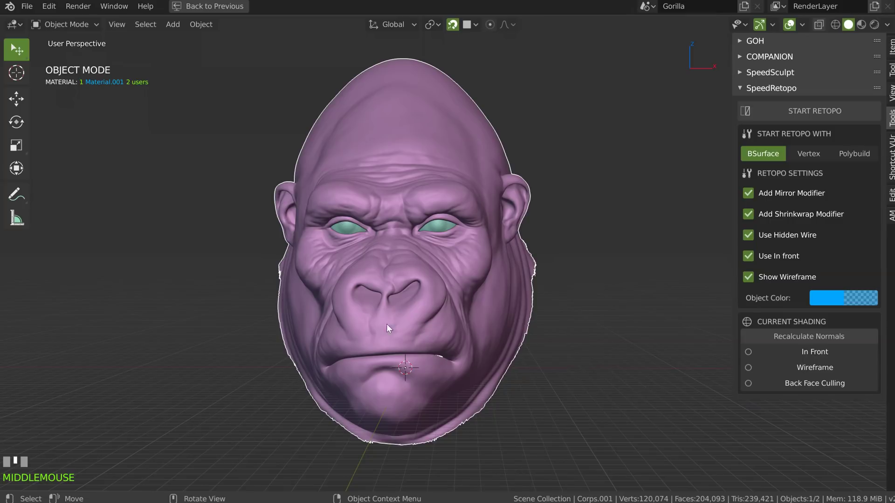
- Preview the Object, Material and Single viewport color modes on the gorilla head and restore the Random color mode
mouse_move(452, 243)
middle_down()
mouse_move(425, 274)
mouse_move(476, 220)
mouse_move(329, 232)
mouse_move(391, 229)
middle_up()
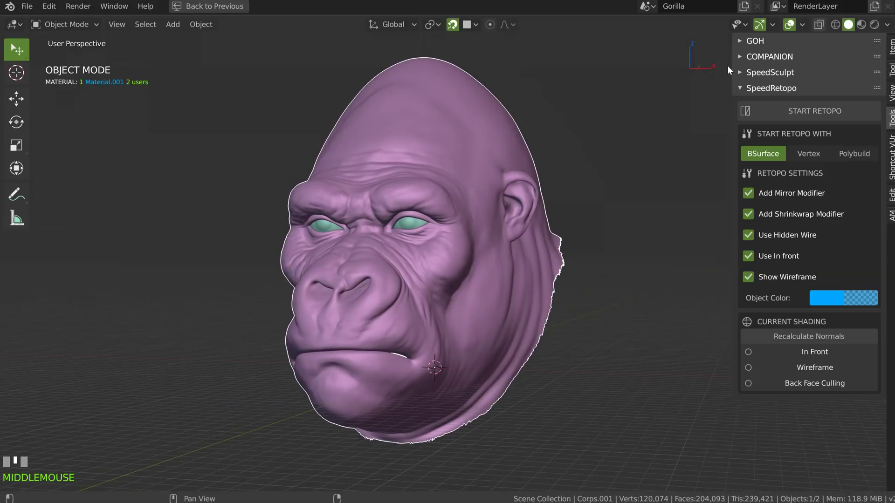
click(802, 25)
click(887, 25)
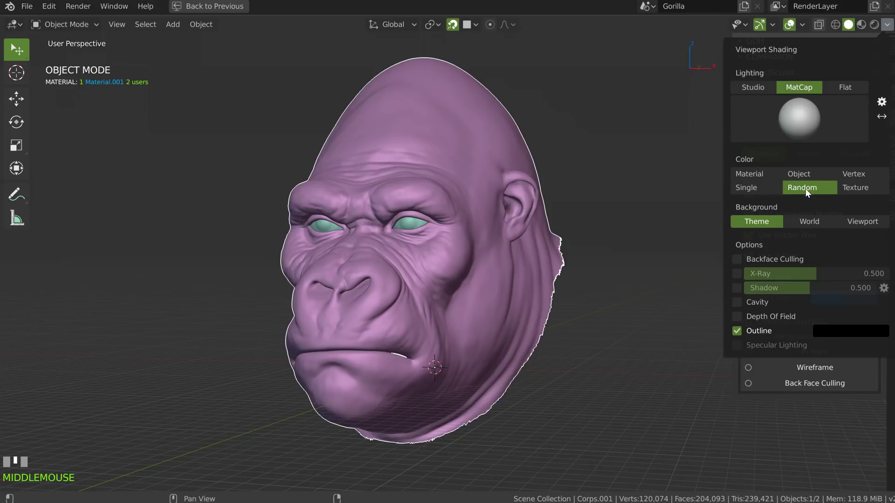
click(807, 173)
click(760, 173)
click(748, 187)
click(807, 173)
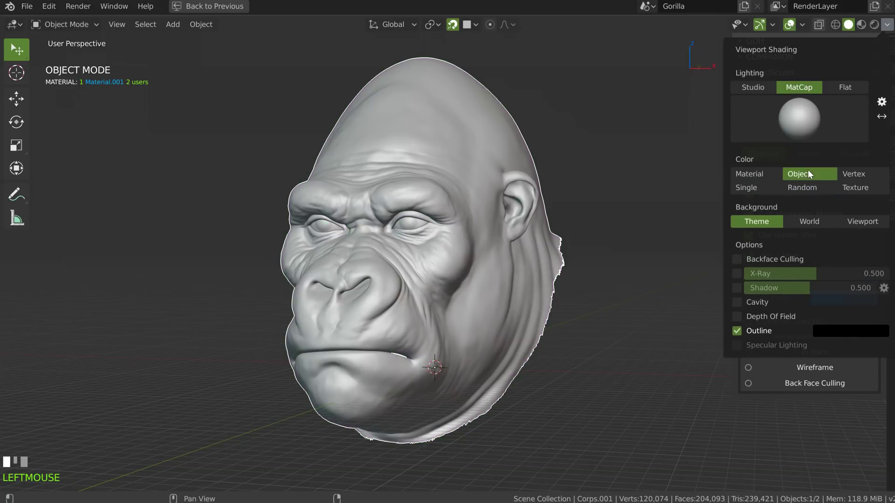
click(817, 186)
middle_drag(454, 217, 446, 219)
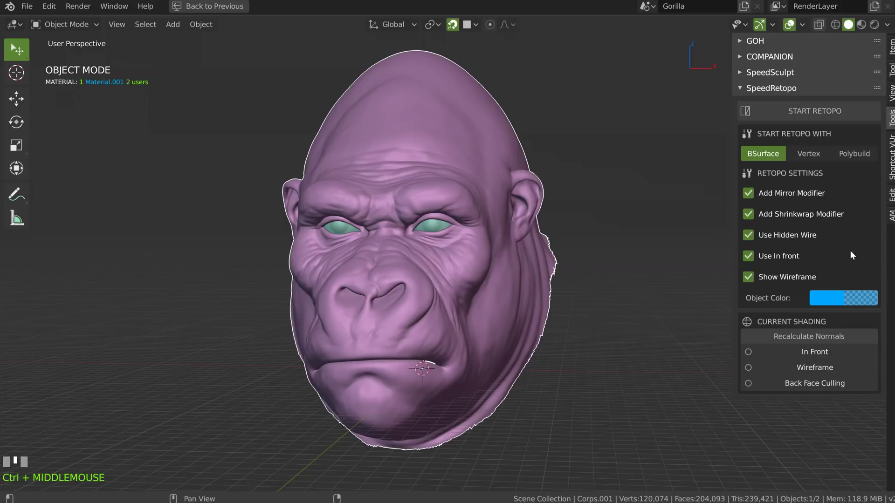
- Preview the In Front and Wireframe display options on the gorilla head and switch both off again
click(887, 24)
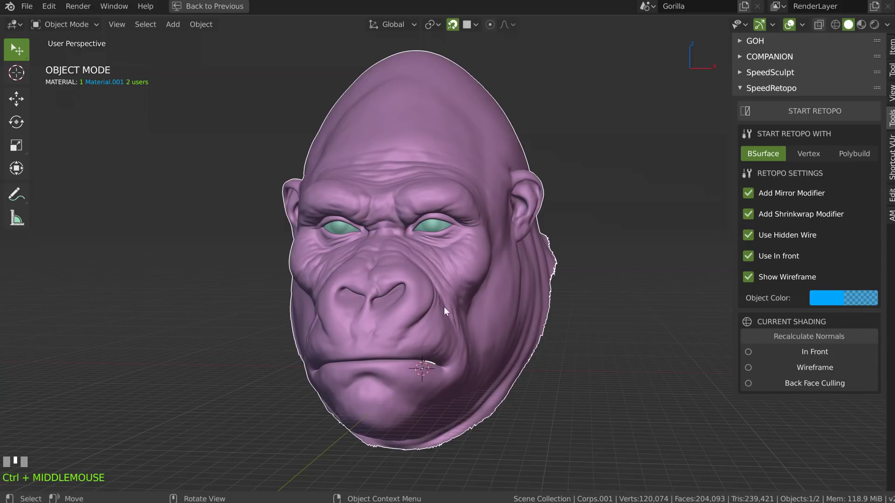
click(810, 351)
click(810, 351)
click(810, 351)
click(805, 353)
click(812, 369)
click(812, 371)
click(812, 370)
click(814, 371)
click(814, 371)
click(814, 371)
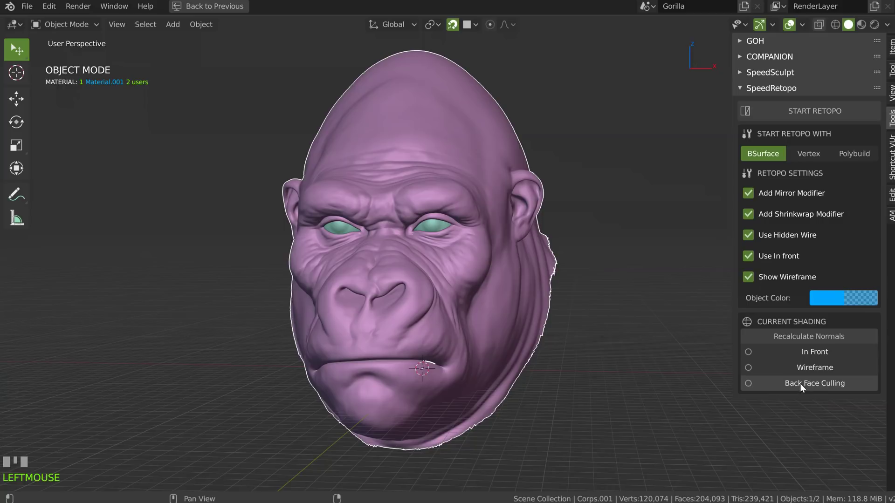
- Preview Back Face Culling on the gorilla head from different angles and switch it off again
click(803, 384)
middle_drag(660, 338, 443, 261)
click(809, 384)
click(810, 385)
click(810, 387)
click(809, 387)
click(809, 386)
middle_drag(544, 326, 472, 227)
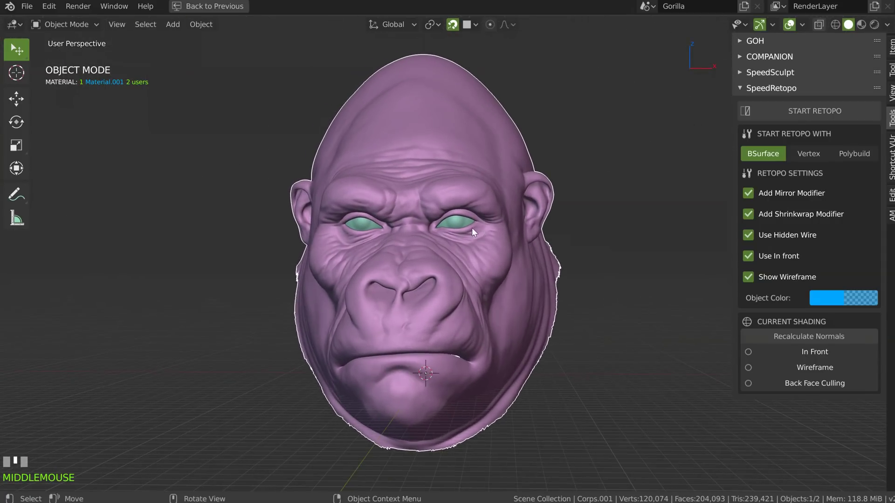
- Look through the SpeedRetopo pie menu and its Start Retopo Settings dialog
shift+right_click(440, 240)
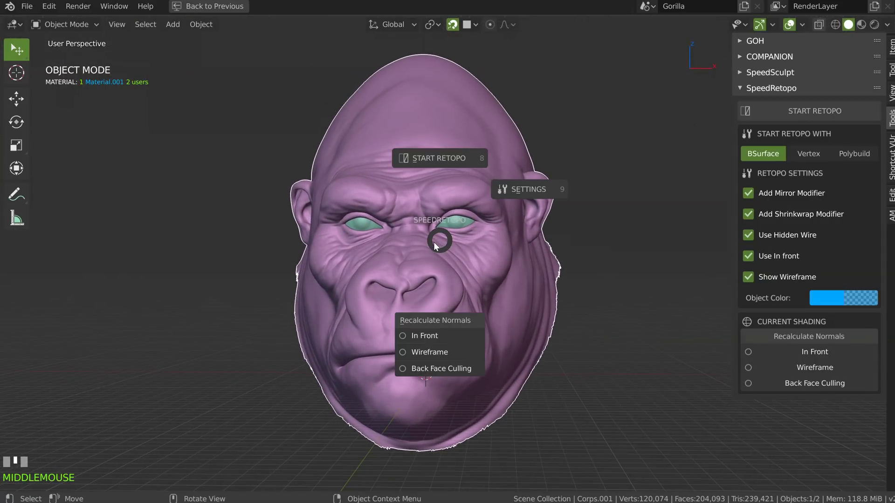
click(536, 190)
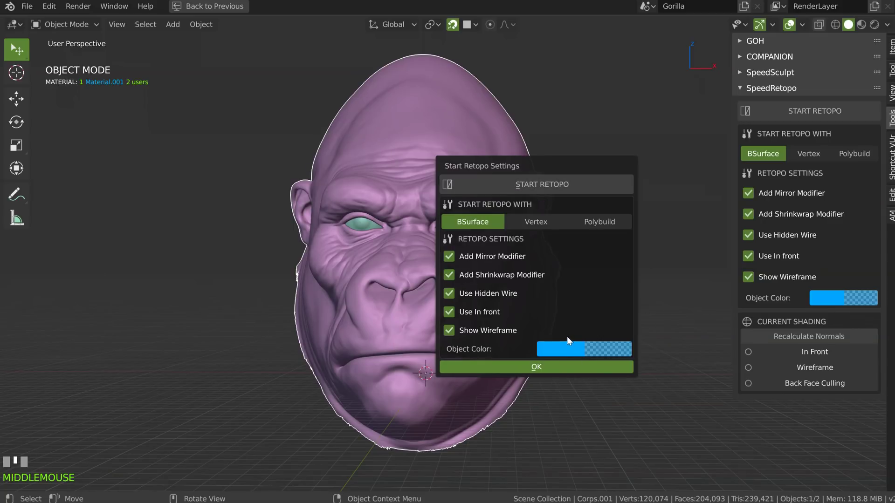
shift+right_click(478, 215)
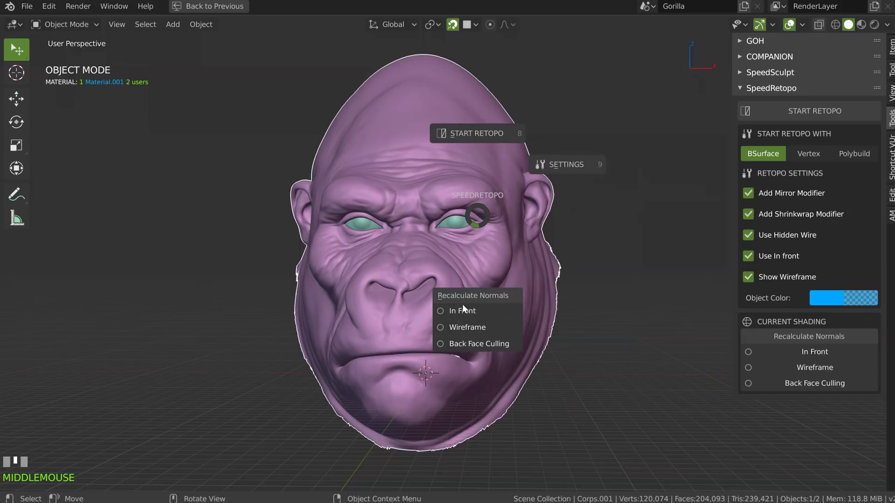
click(469, 132)
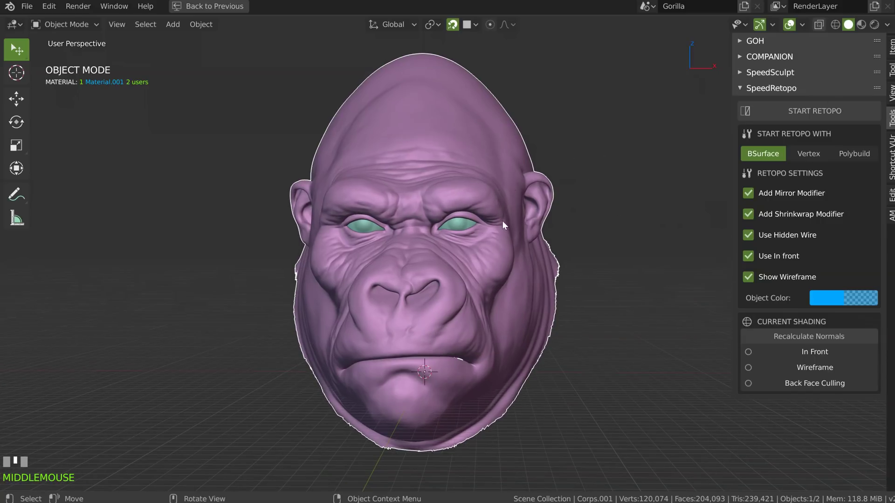
- With both the eyes and head selected, place the 3D cursor on the forehead, and reselect only the head
shift+click(456, 225)
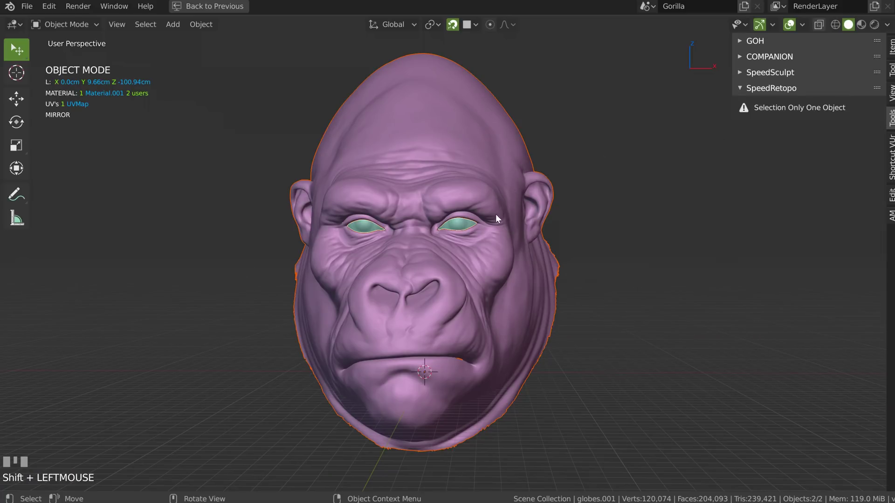
middle_drag(496, 214, 575, 185)
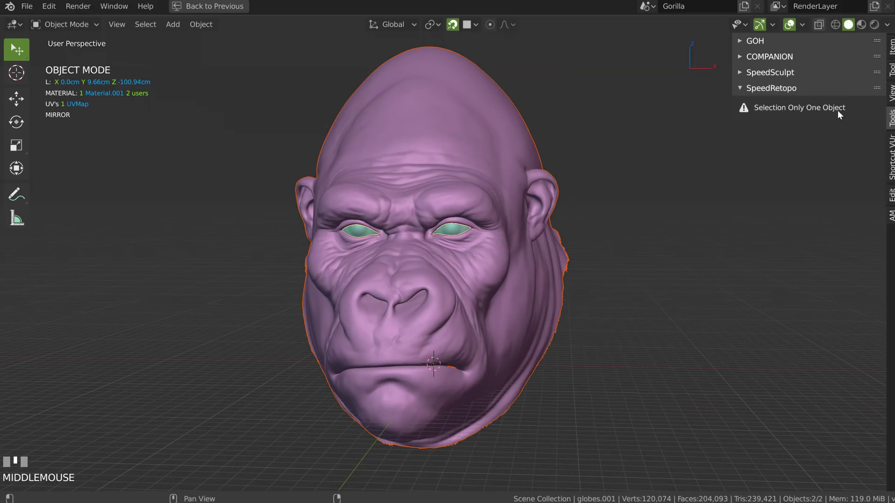
shift+right_drag(427, 163, 380, 138)
shift+right_drag(359, 201, 408, 122)
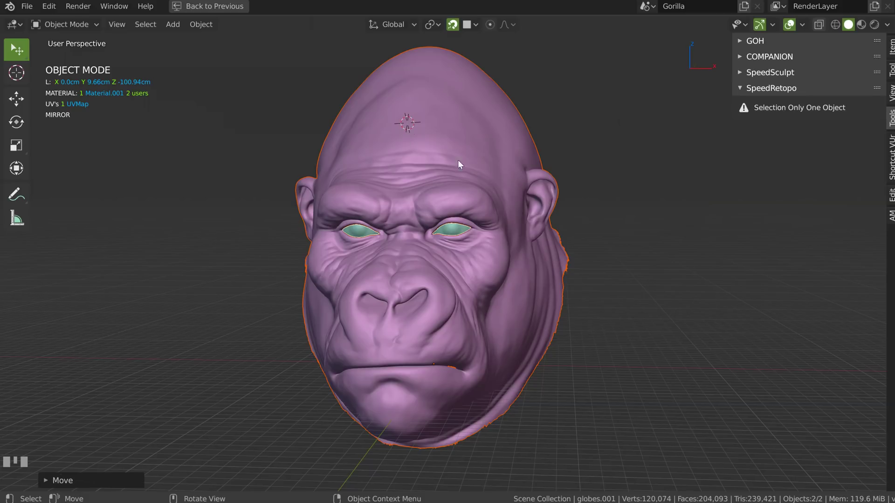
click(512, 210)
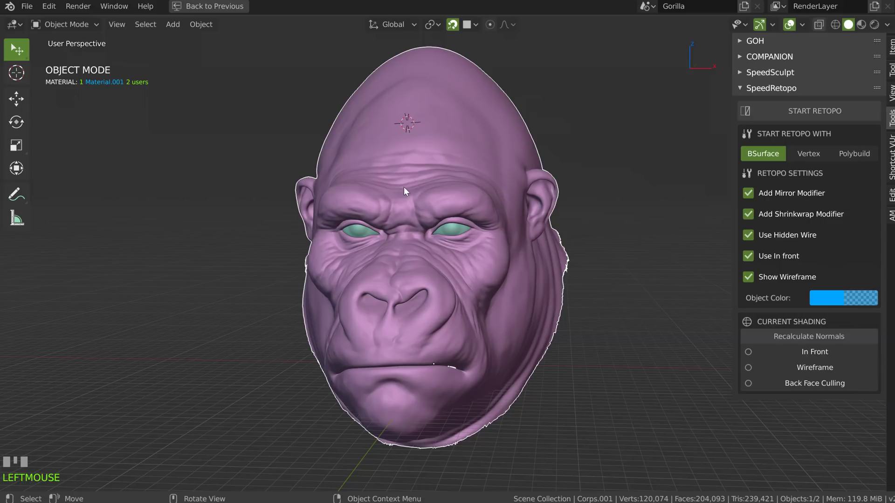
- Check the SpeedRetopo panel with head and eyes selected and with nothing selected, and reselect only the head
middle_drag(394, 176, 406, 172)
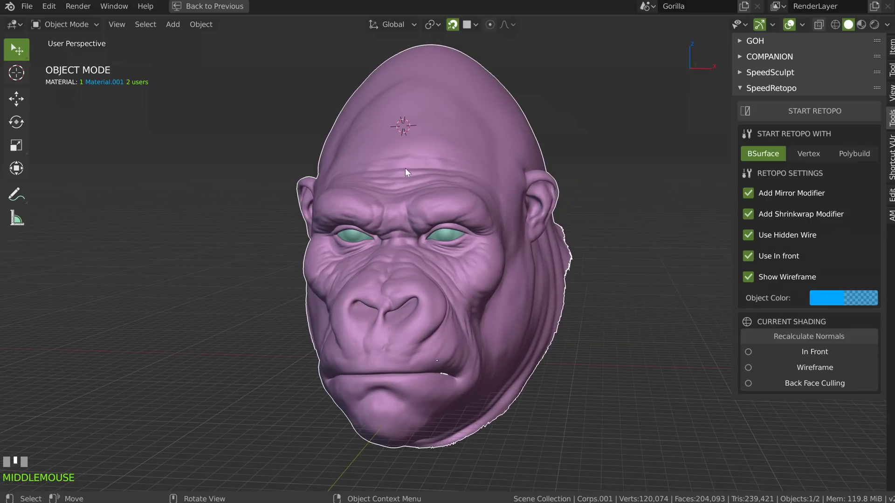
shift+click(441, 231)
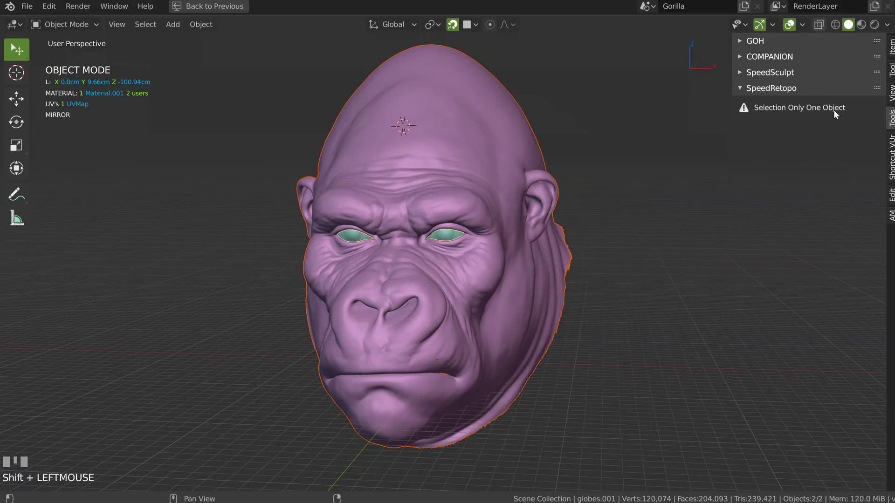
click(488, 211)
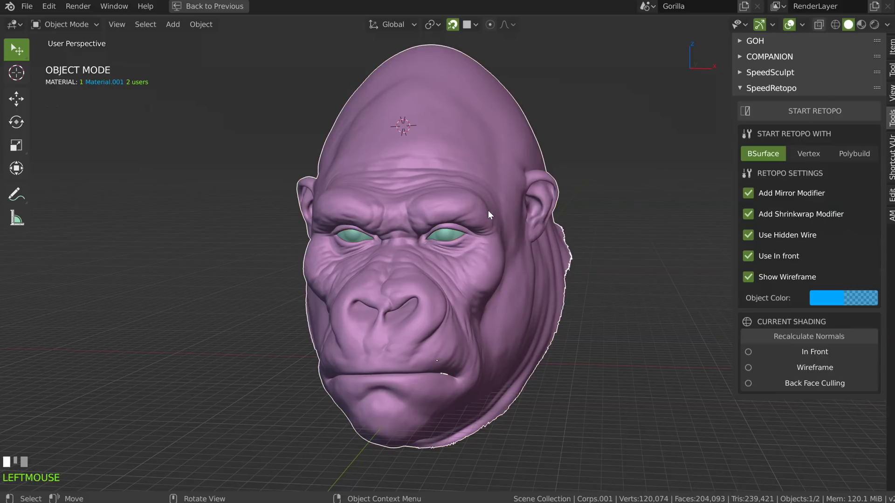
shift+click(443, 236)
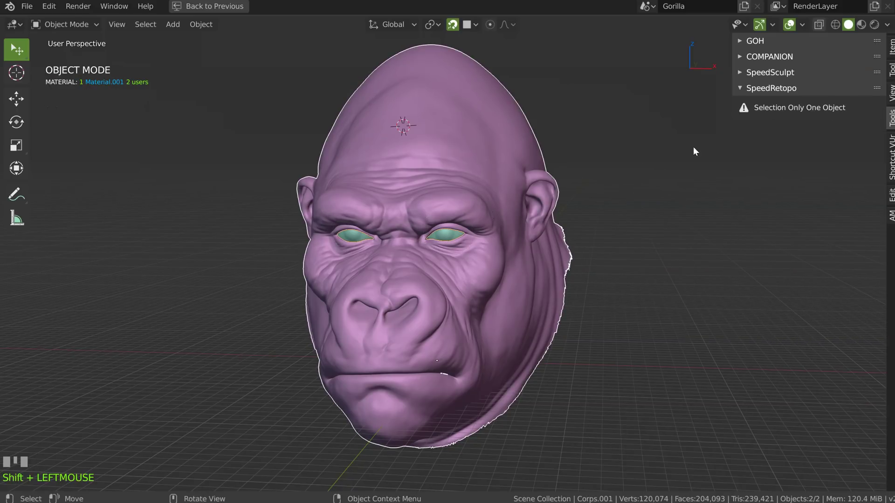
key(a)
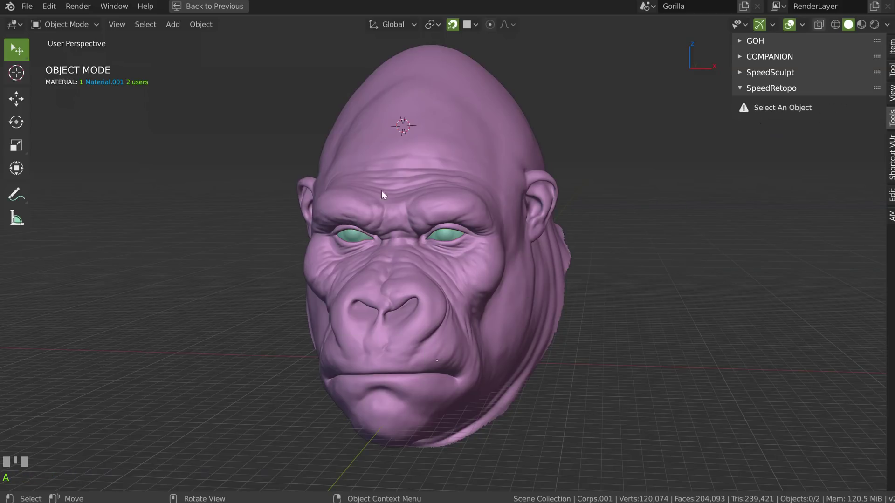
click(448, 205)
- Review the pie menu's shading options and the panel's retopo settings for the selected gorilla head
shift+right_click(437, 197)
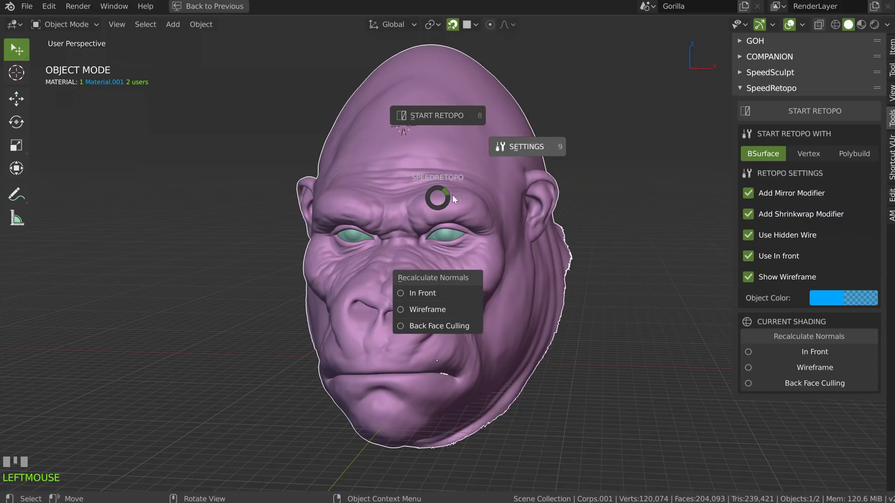
key(Escape)
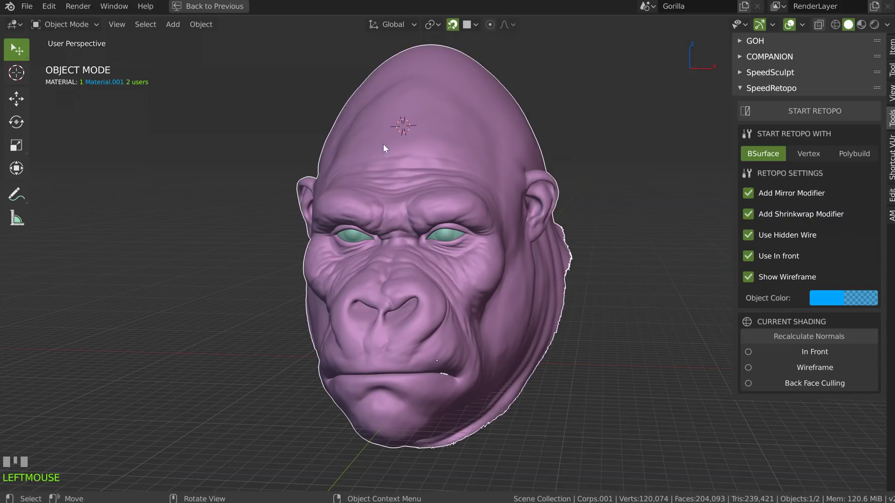
shift+right_click(421, 185)
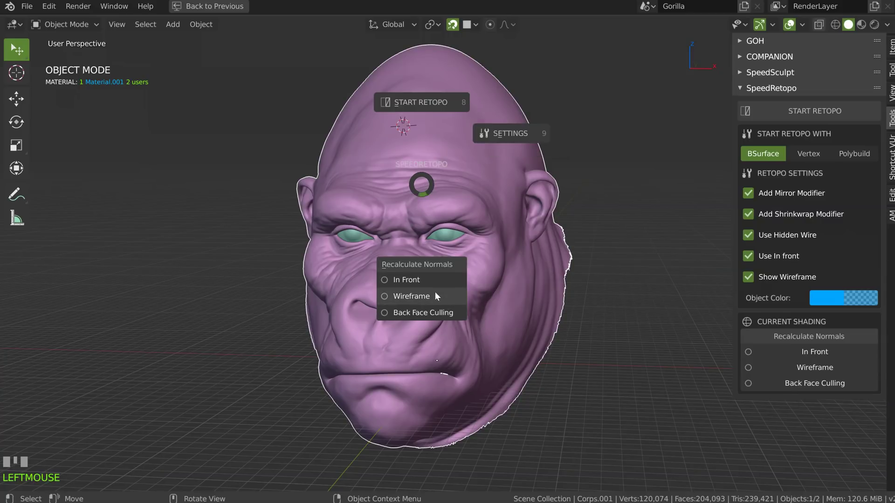
key(Escape)
middle_drag(446, 152, 459, 150)
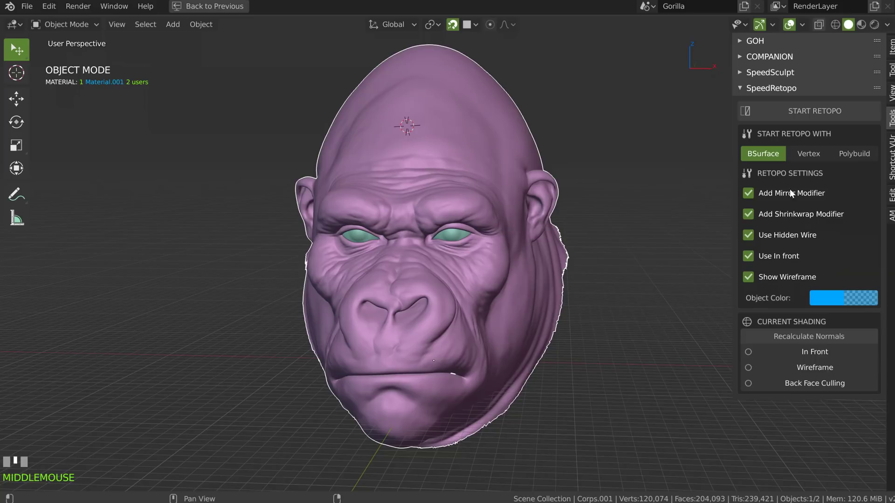
middle_drag(500, 199, 505, 201)
mouse_move(499, 204)
shift+middle_down()
mouse_move(474, 207)
mouse_move(512, 192)
mouse_move(499, 196)
shift+middle_up()
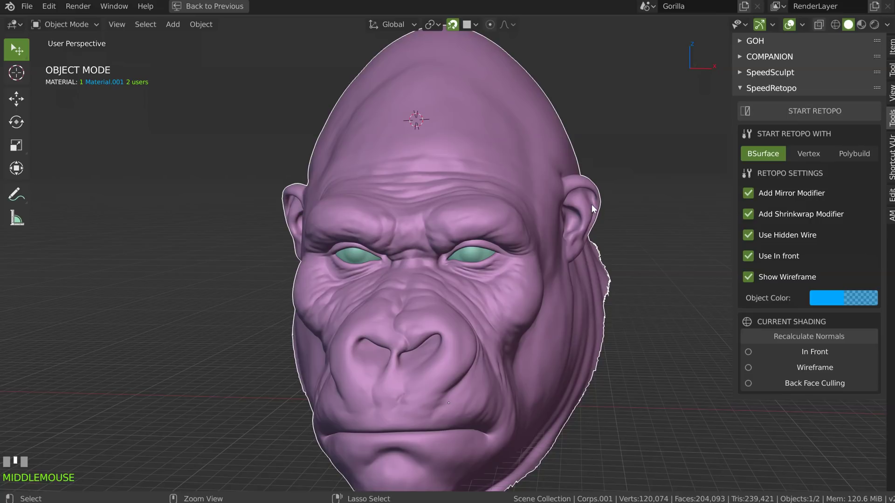
- Leave the maximized viewport and start a BSurface retopo of the gorilla head with the mirror and shrinkwrap modifiers
key(ctrl+space)
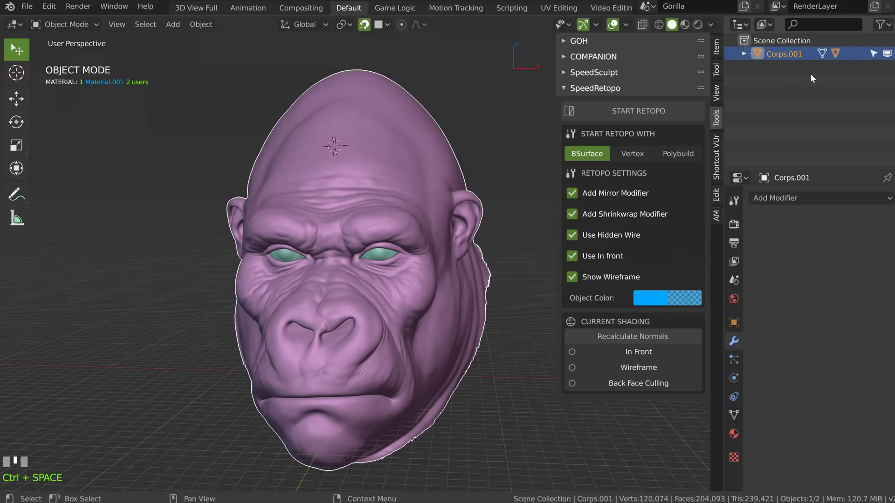
click(624, 110)
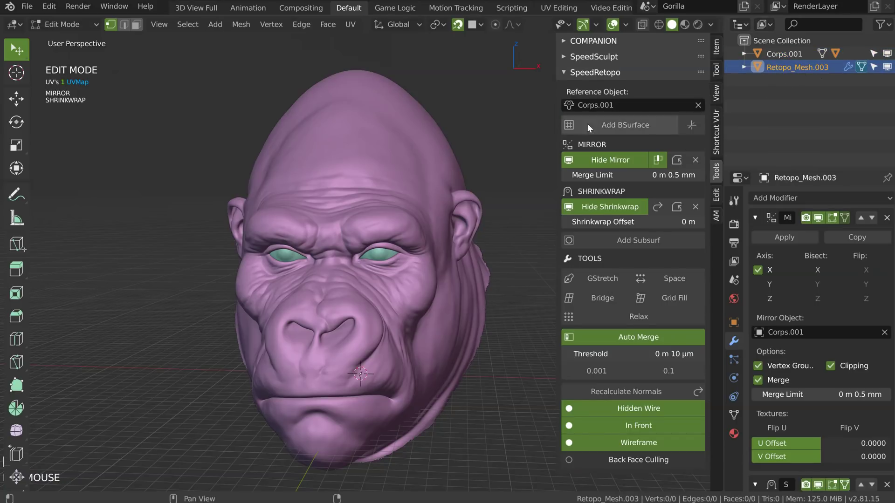
- Draw five roughly parallel horizontal strokes from the forehead's centerline outward, stacked from above the brow up to the crown
middle_drag(394, 184, 411, 143)
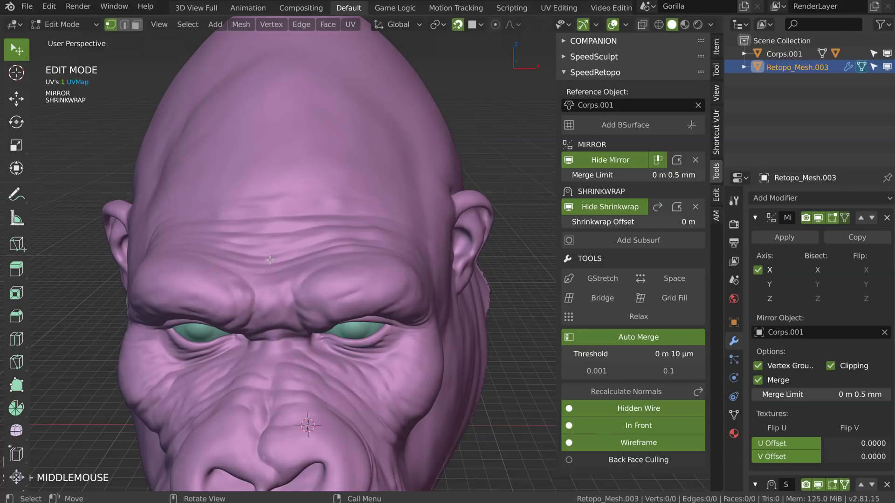
drag(274, 257, 413, 255)
mouse_move(274, 226)
mouse_down()
mouse_move(295, 212)
mouse_move(409, 229)
mouse_up()
mouse_move(274, 164)
mouse_down()
mouse_move(309, 156)
mouse_move(410, 173)
mouse_up()
drag(279, 106, 398, 124)
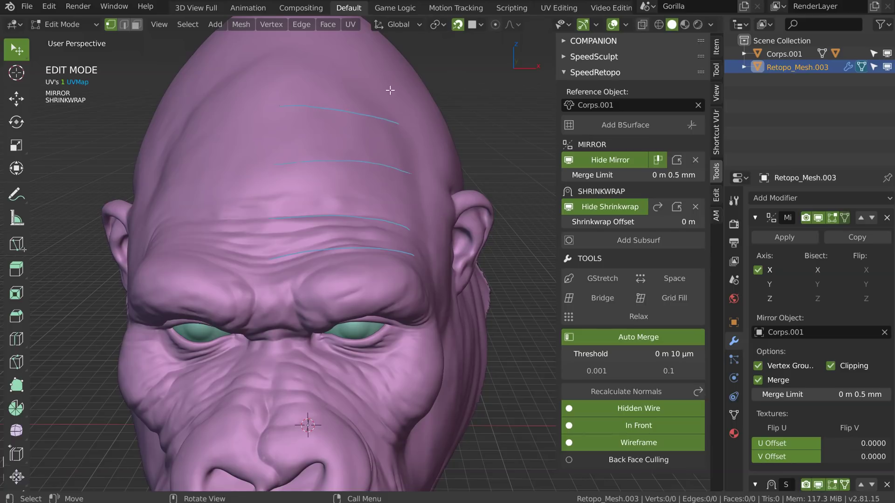
drag(279, 55, 391, 65)
- Generate a BSurface mesh from the forehead strokes and set its Follow value to 2
middle_drag(392, 65, 362, 178)
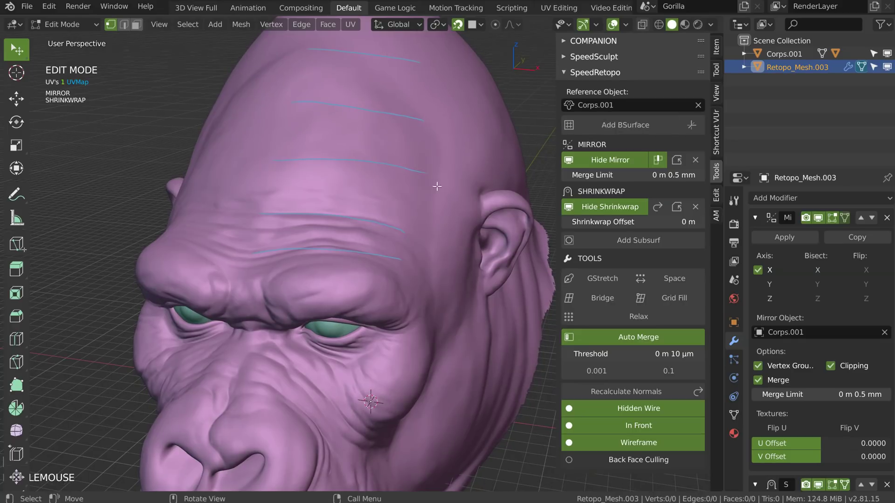
shift+right_click(330, 191)
click(327, 108)
middle_drag(285, 149, 329, 147)
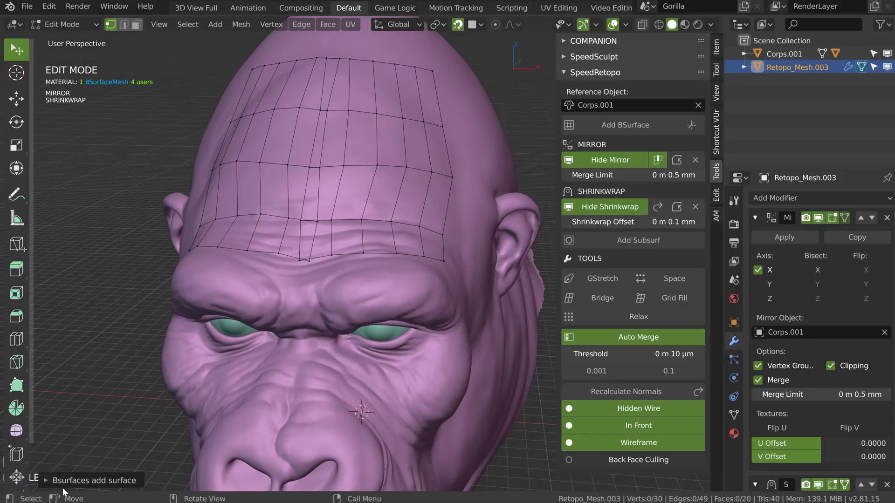
click(45, 480)
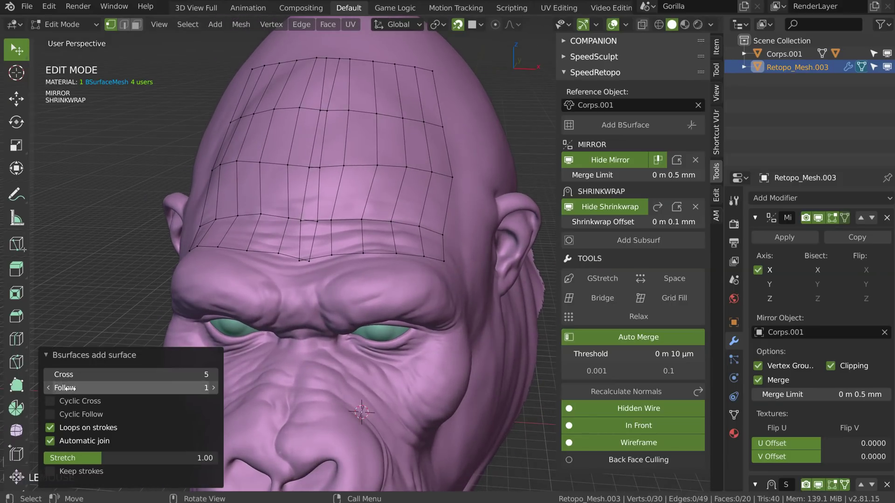
click(214, 388)
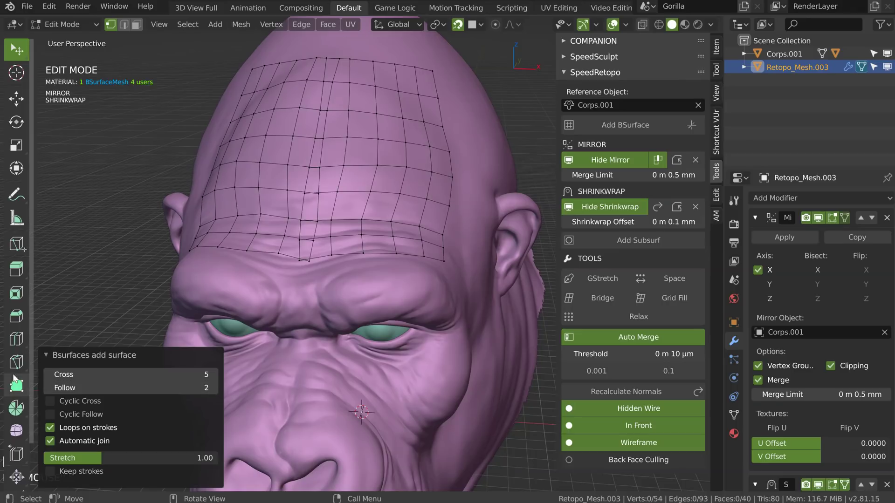
click(46, 355)
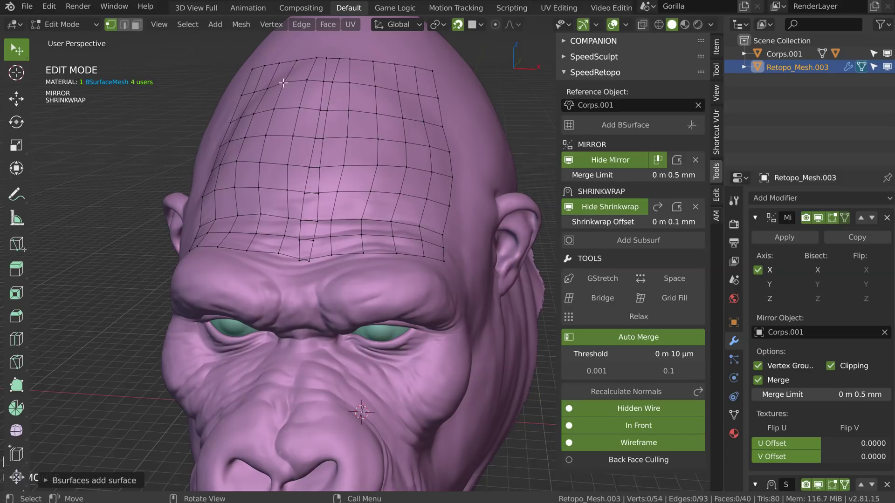
- Select the forehead mesh's edge loop beside the centerline and apply Align to X to close the mirror gap
alt+click(319, 154)
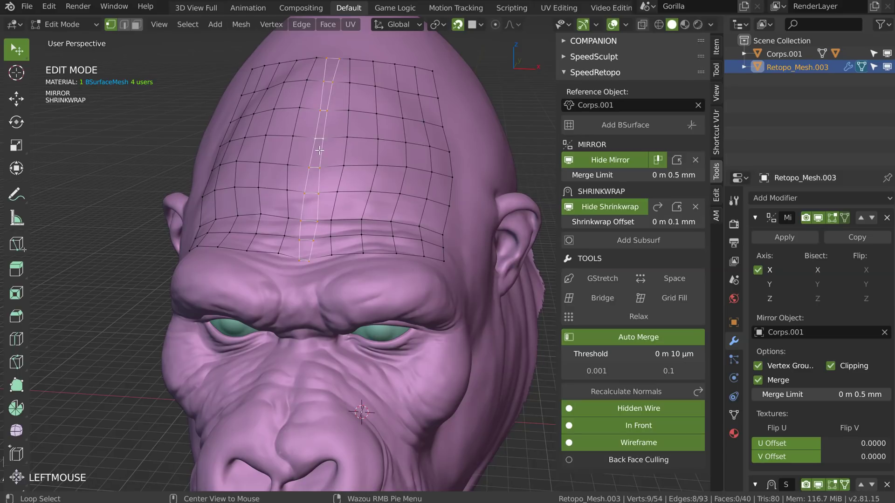
click(692, 125)
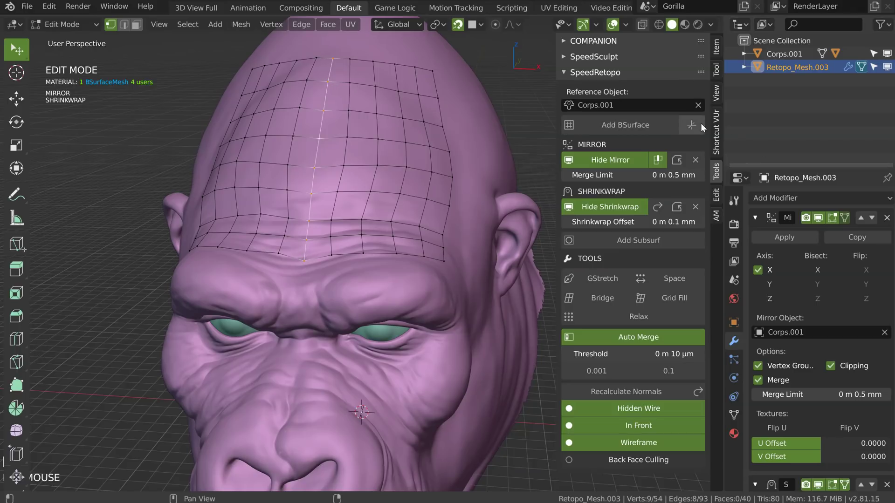
key(shift+alt+q)
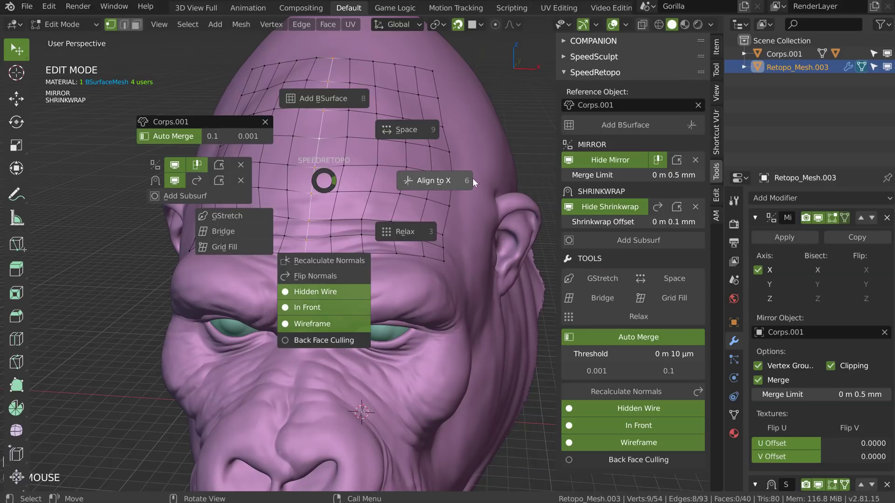
click(438, 181)
right_click(303, 161)
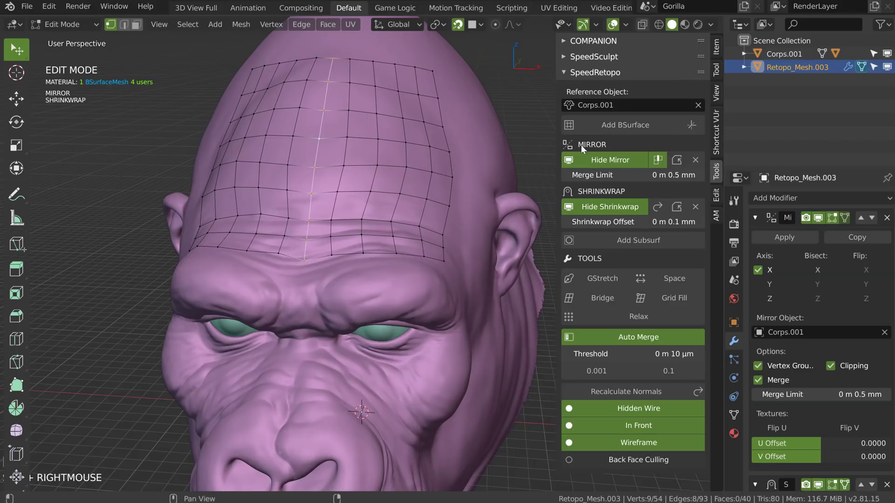
shift+middle_drag(452, 135, 466, 149)
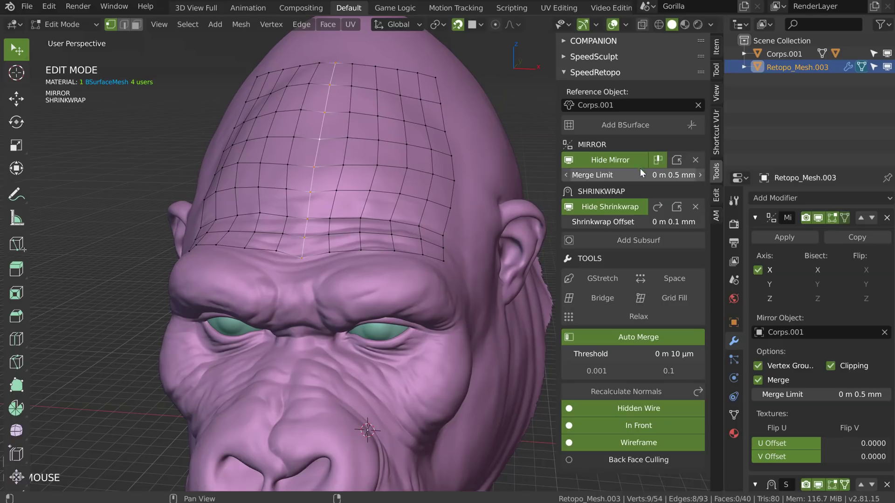
- Toggle the mirror clipping and the Shrinkwrap modifier's display off and back on
click(659, 161)
click(658, 160)
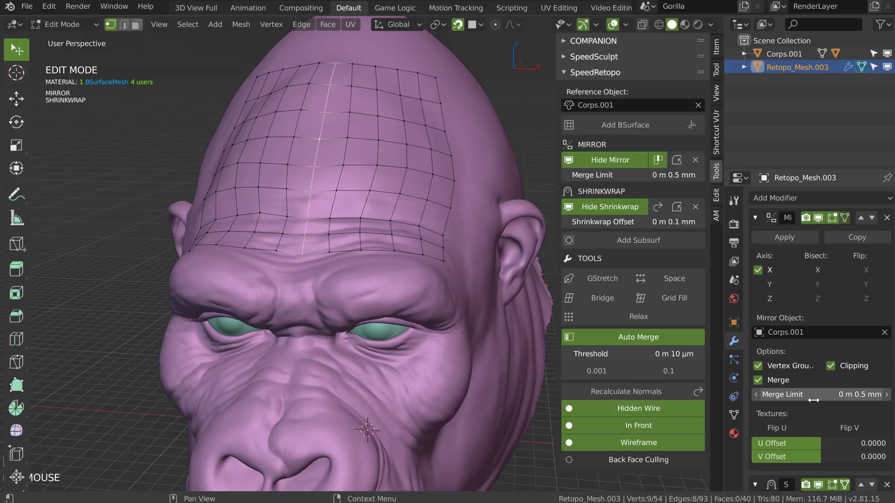
click(598, 206)
click(598, 206)
click(599, 207)
click(599, 206)
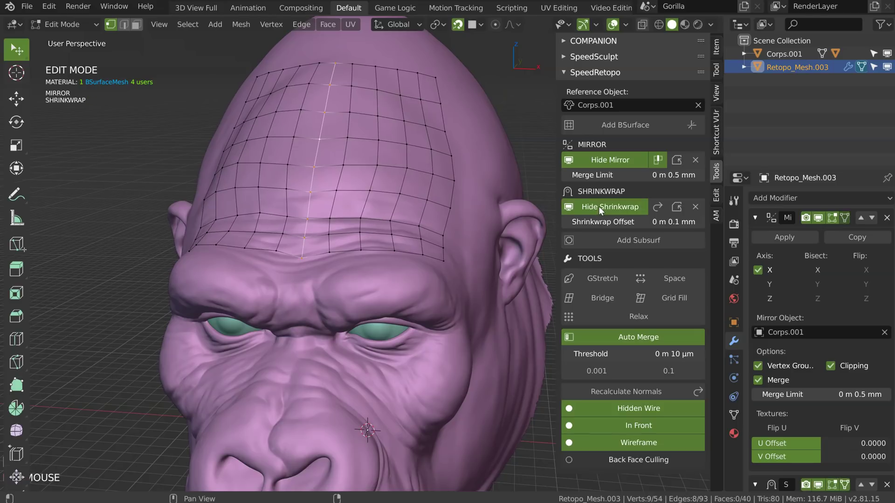
- Update the Shrinkwrap modifier, try an offset of -1 mm, and set the Shrinkwrap Offset back to 0 m
click(657, 206)
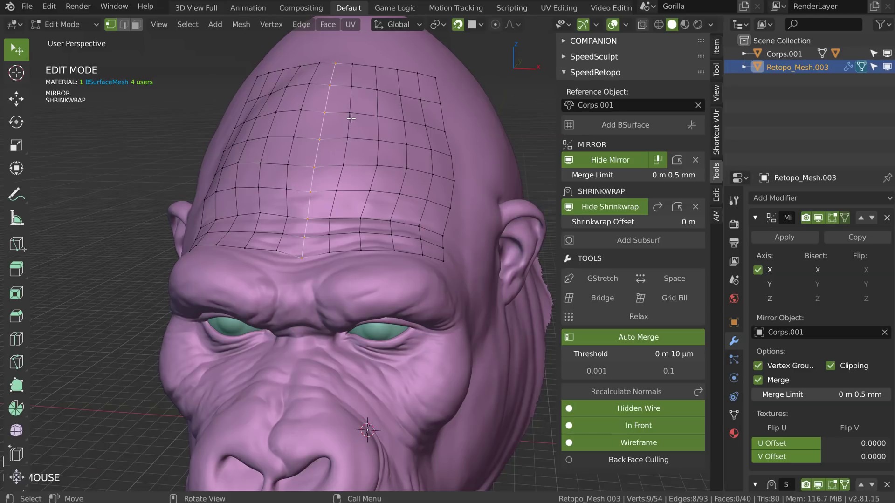
scroll(793, 452, down, 5)
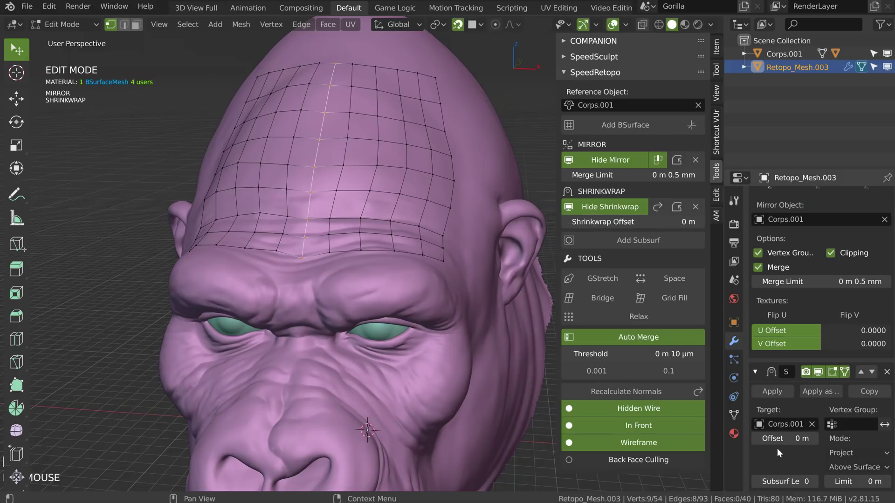
mouse_move(721, 395)
mouse_down()
mouse_move(639, 391)
mouse_move(712, 388)
mouse_up()
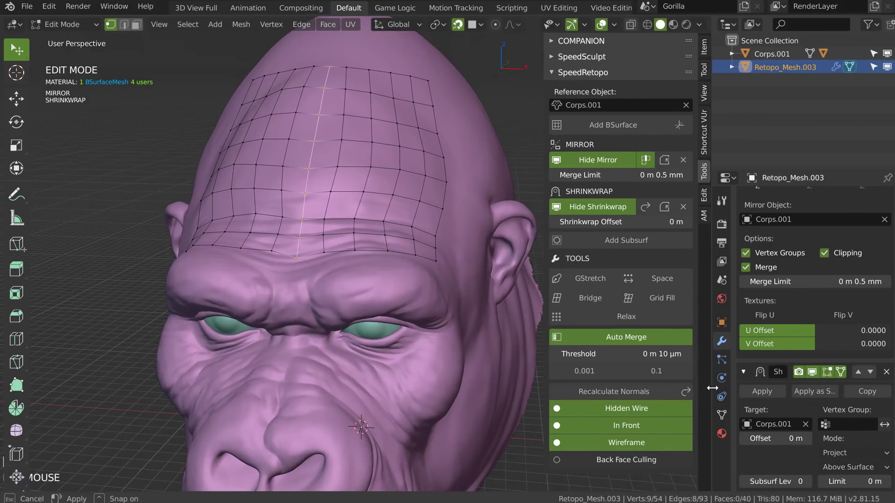
mouse_move(607, 223)
mouse_down()
mouse_move(615, 222)
mouse_move(605, 222)
mouse_up()
click(655, 219)
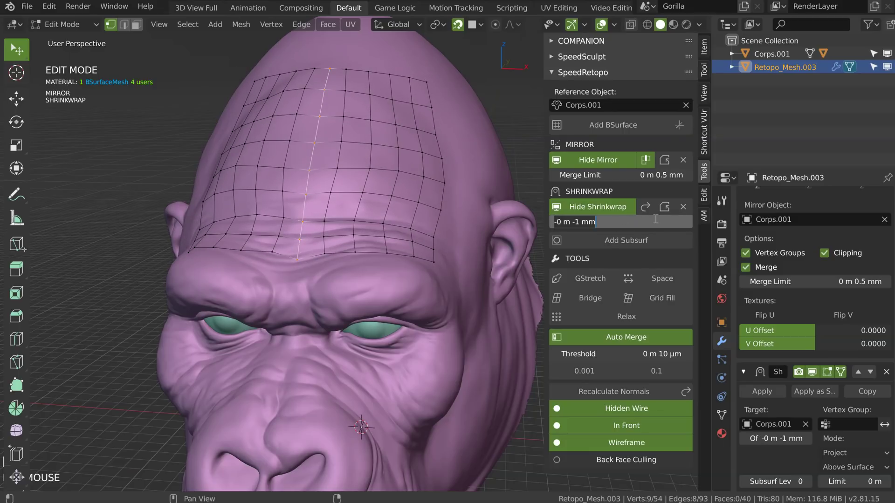
key(KP_Enter)
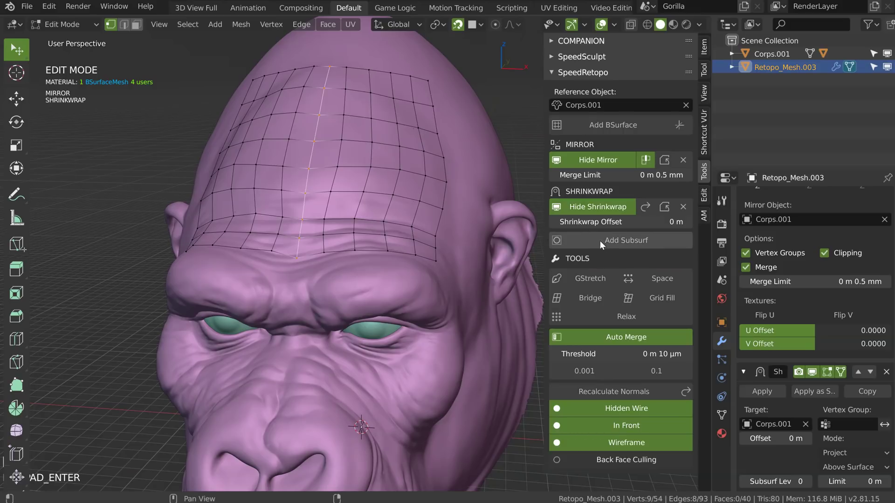
- Extrude the forehead mesh's lower edge beside the centerline down between the brows in three segments to the nose bridge
middle_drag(350, 254, 228, 225)
ctrl+middle_drag(287, 252, 280, 234)
drag(279, 234, 280, 237)
shift+click(234, 249)
ctrl+right_click(254, 284)
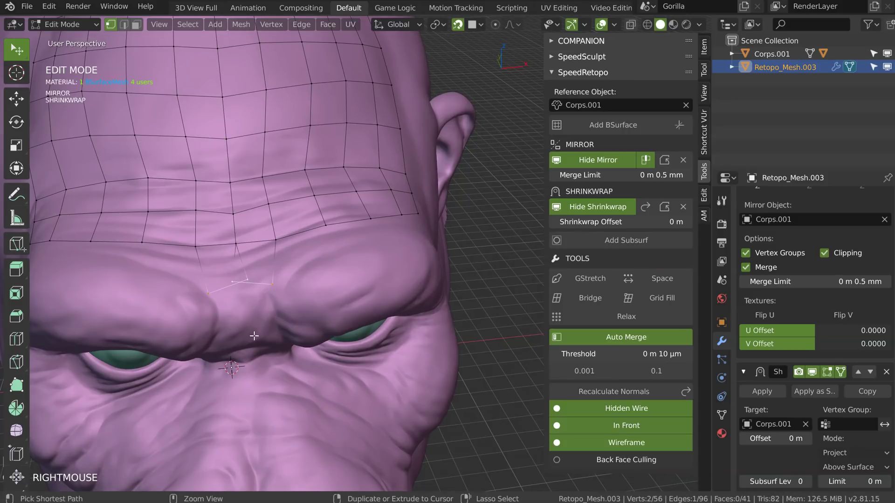
ctrl+right_click(259, 361)
alt+click(253, 306)
shift+right_click(253, 307)
- Reposition the vertices of the strip between the brows and add a loop cut across its lowest face
click(280, 304)
middle_drag(261, 301, 225, 278)
drag(224, 276, 223, 279)
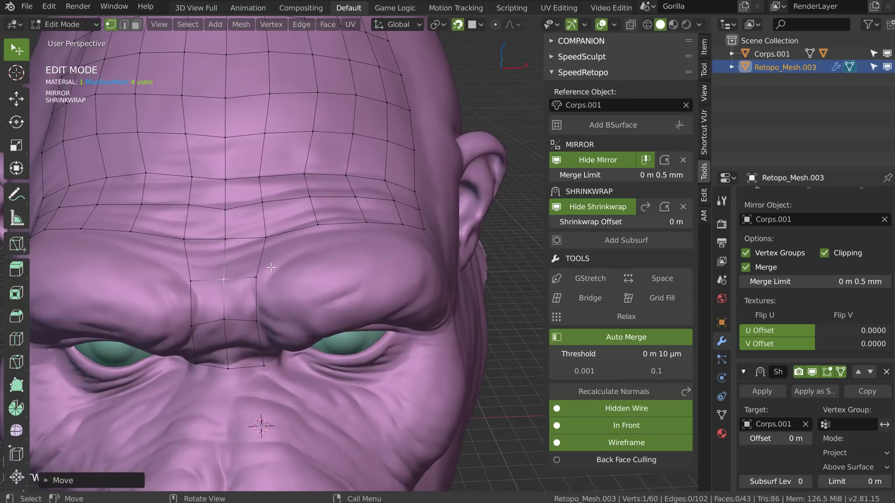
drag(256, 320, 243, 325)
middle_drag(250, 338, 294, 306)
drag(264, 313, 291, 311)
middle_drag(291, 308, 276, 321)
key(ctrl+r)
click(281, 281)
middle_drag(281, 279, 293, 227)
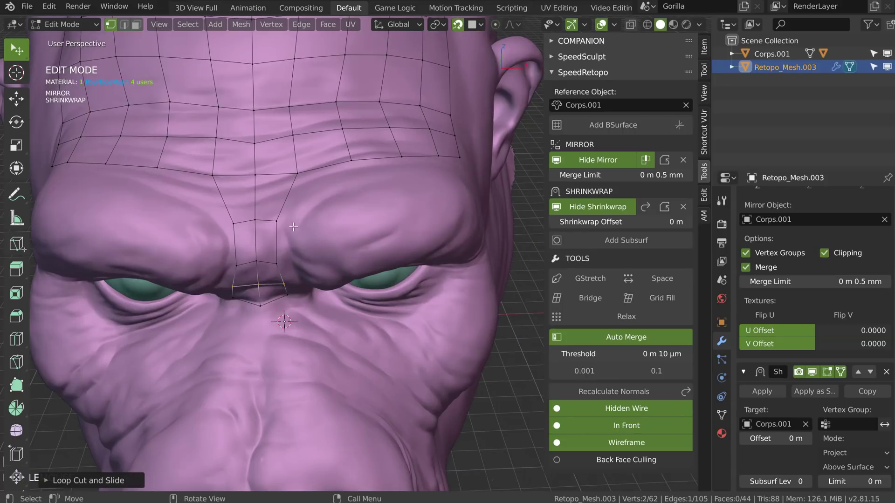
- Extrude the outer side edges of the nose bridge strip outward toward the inner brow
click(277, 223)
shift+click(283, 282)
shift+middle_drag(297, 285, 314, 181)
key(e)
click(289, 241)
- Fill a row of faces from the nose bridge strip along the forehead mesh's lower border to the outer brow
click(276, 199)
key(f)
click(322, 189)
click(308, 154)
key(f)
click(365, 180)
click(359, 146)
key(f)
click(417, 178)
click(414, 149)
key(f)
click(461, 179)
click(460, 150)
key(f)
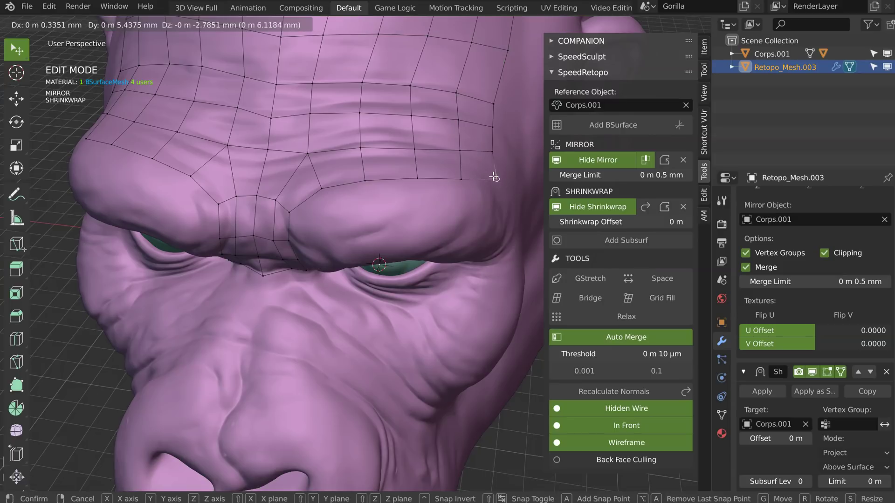
- Reposition the outermost vertex of the new brow row and a vertex on the centerline between the brows
click(487, 183)
middle_drag(488, 183, 408, 145)
middle_drag(452, 199, 476, 180)
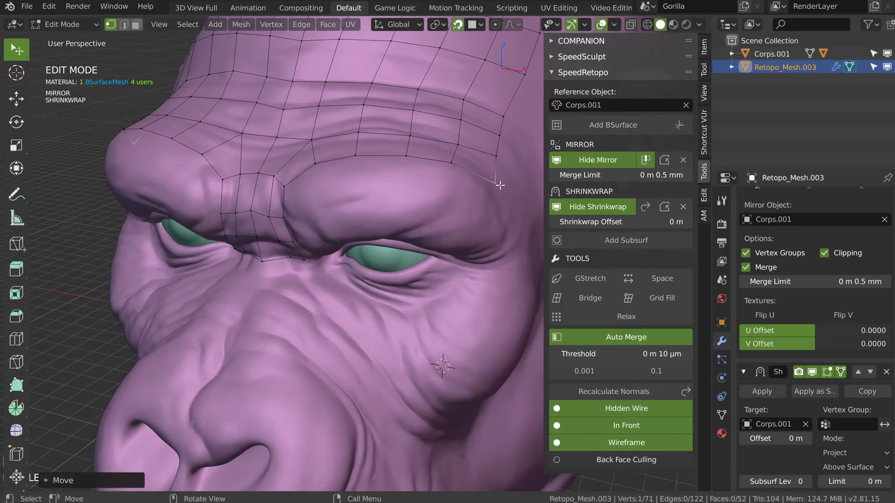
middle_drag(331, 186, 275, 193)
drag(274, 192, 273, 196)
scroll(317, 196, down, 5)
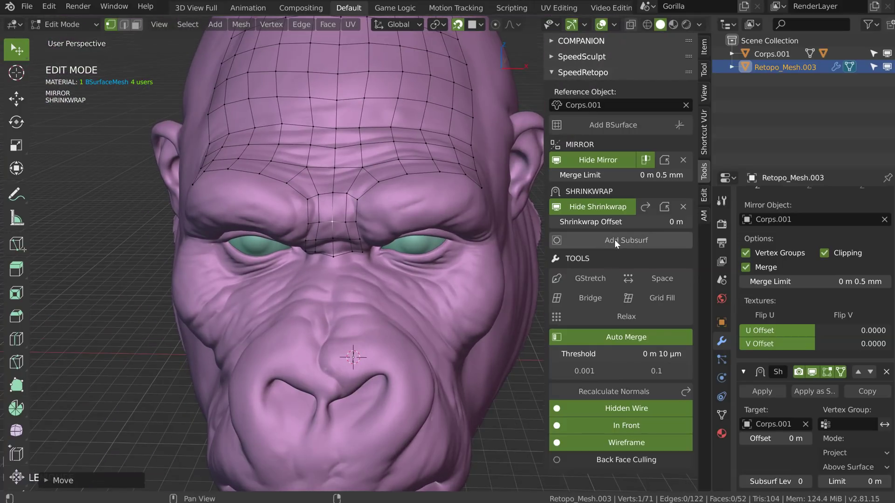
- Add a Subsurf modifier to the retopo mesh and preview it in Object Mode with smooth shading and the wireframe off
click(619, 240)
mouse_move(466, 224)
middle_down()
mouse_move(354, 219)
mouse_move(317, 211)
mouse_move(317, 196)
mouse_move(301, 219)
mouse_move(334, 214)
mouse_move(315, 194)
mouse_move(286, 223)
mouse_move(347, 220)
mouse_move(309, 202)
mouse_move(367, 200)
mouse_move(347, 209)
mouse_move(378, 232)
mouse_move(357, 274)
mouse_move(390, 239)
mouse_move(341, 177)
mouse_move(335, 148)
mouse_move(333, 214)
mouse_move(326, 203)
mouse_move(286, 211)
mouse_move(323, 197)
middle_up()
key(Tab)
right_click(317, 195)
right_click(294, 196)
click(625, 367)
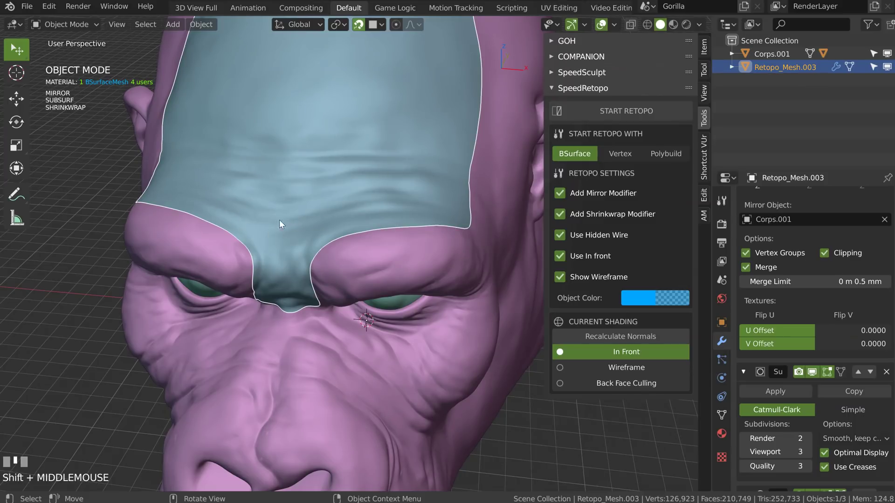
mouse_move(292, 205)
middle_down()
mouse_move(338, 176)
mouse_move(356, 194)
mouse_move(284, 201)
middle_up()
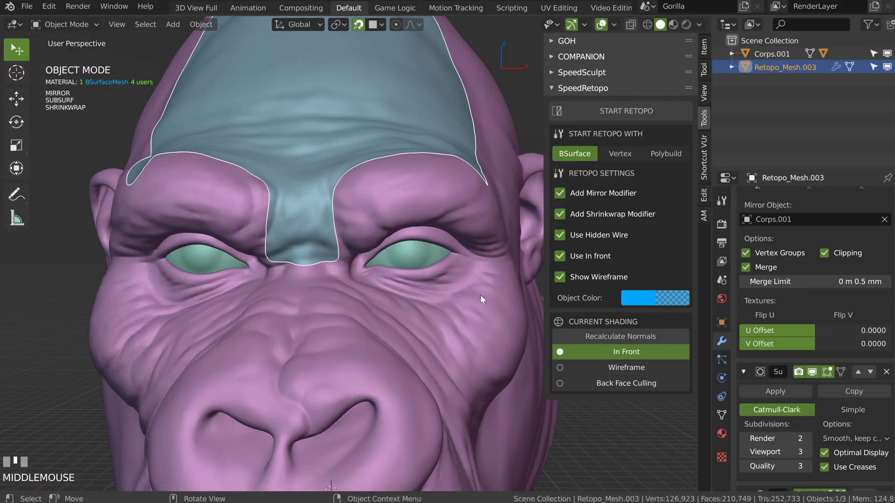
middle_drag(413, 298, 315, 285)
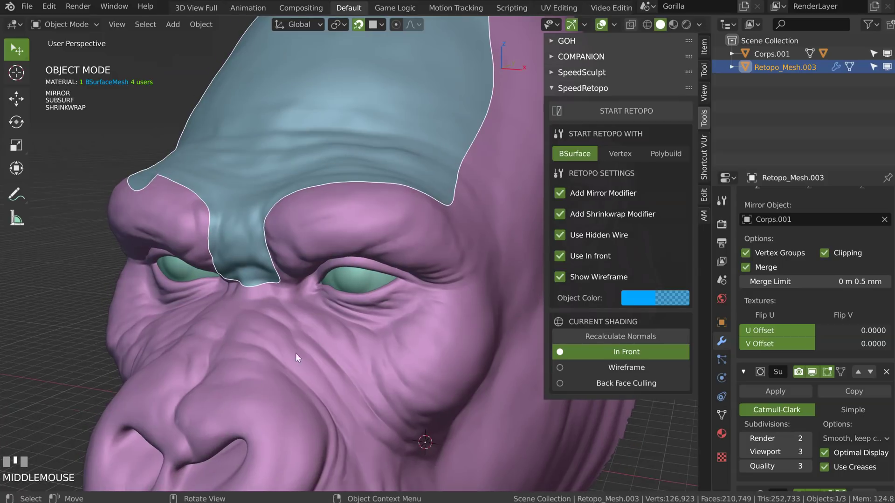
middle_drag(380, 317, 306, 212)
- Hide the Subsurf in Edit Mode and add a BSurface between the brow's border edges and a stroke drawn along the lower brow
key(Tab)
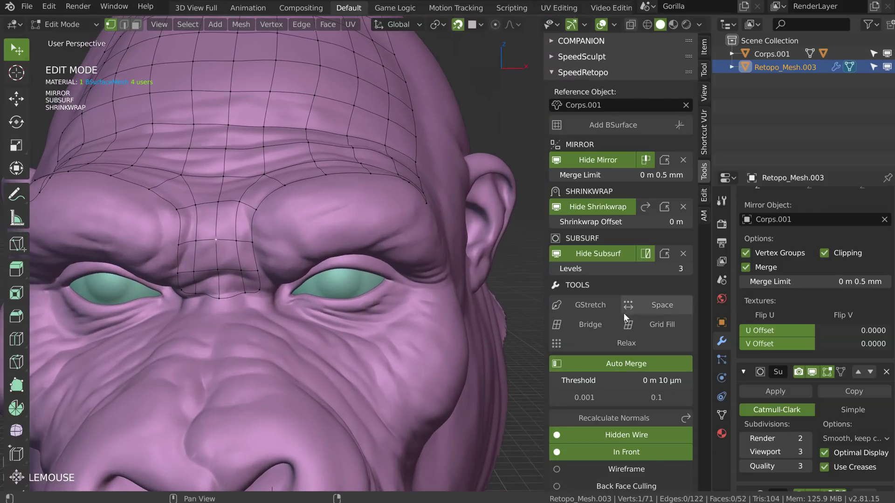
click(580, 255)
middle_drag(355, 252, 313, 227)
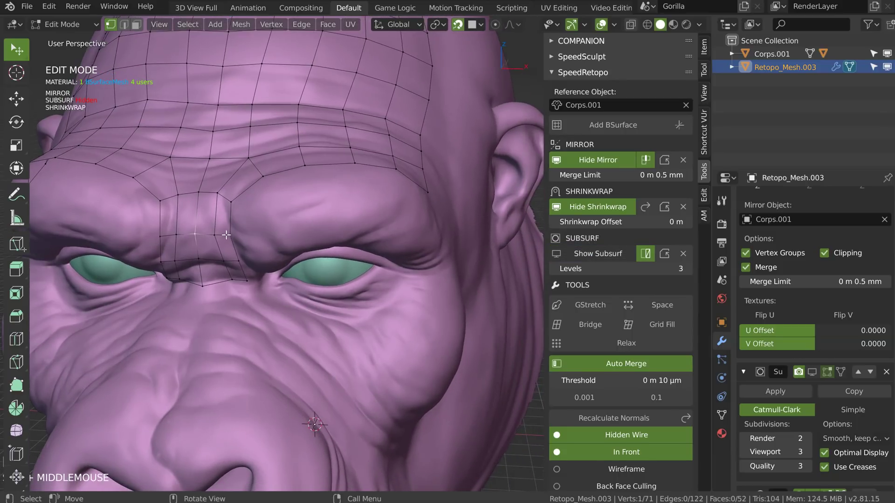
middle_drag(243, 263, 266, 262)
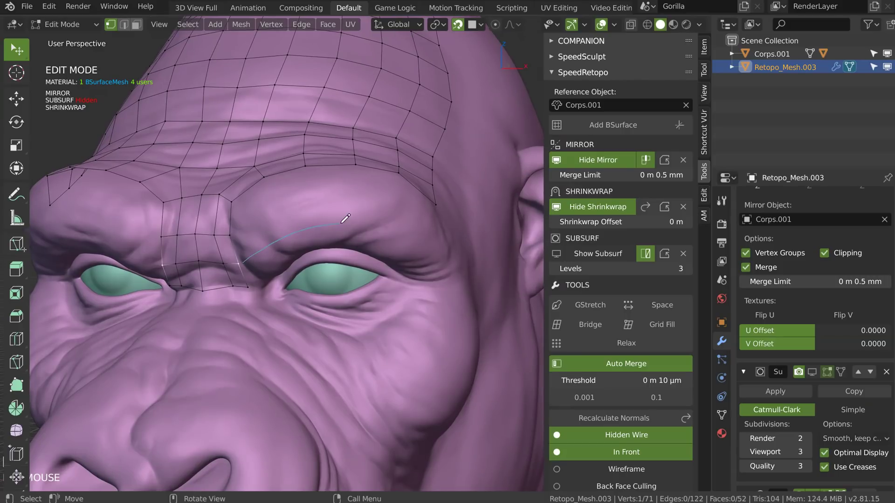
middle_drag(441, 252, 299, 251)
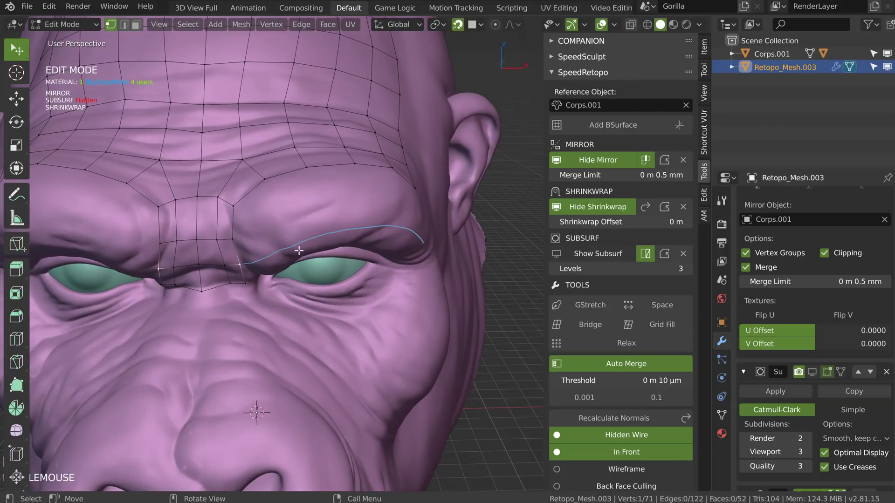
ctrl+click(416, 189)
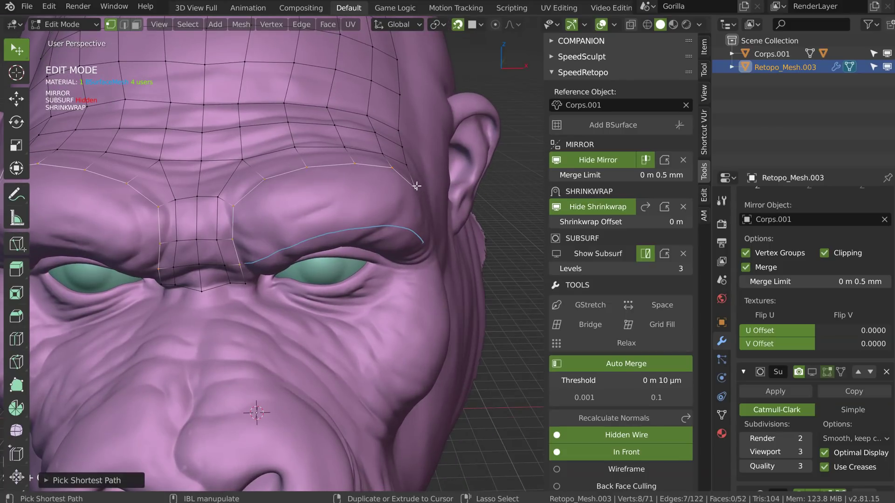
middle_drag(292, 225, 330, 218)
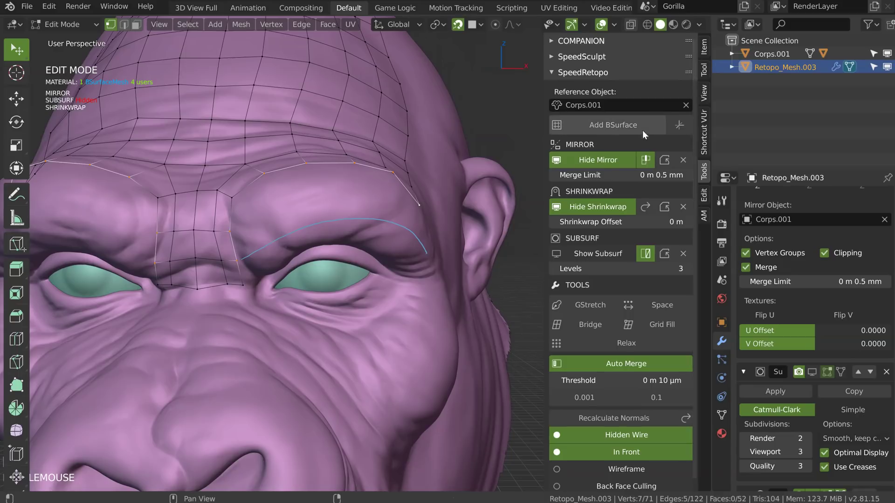
click(621, 124)
- Move the nose bridge's lower corner vertex inward and extrude the bottom edge beside the centerline down onto the nose
middle_drag(346, 192, 311, 172)
middle_drag(286, 219, 269, 198)
ctrl+middle_drag(286, 287, 295, 221)
drag(275, 276, 250, 275)
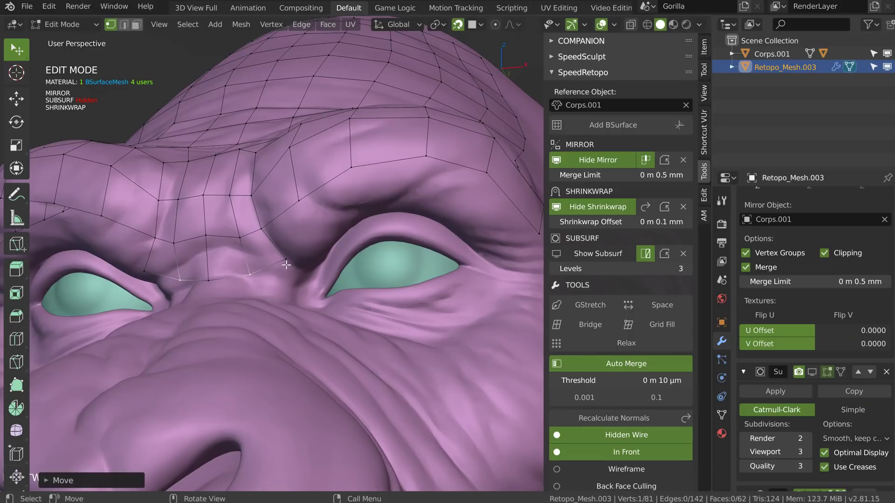
middle_drag(289, 269, 283, 291)
shift+click(211, 283)
middle_drag(210, 284, 221, 300)
key(e)
click(226, 310)
drag(253, 296, 246, 299)
click(250, 275)
middle_drag(252, 276, 280, 264)
key(f)
key(g)
click(281, 265)
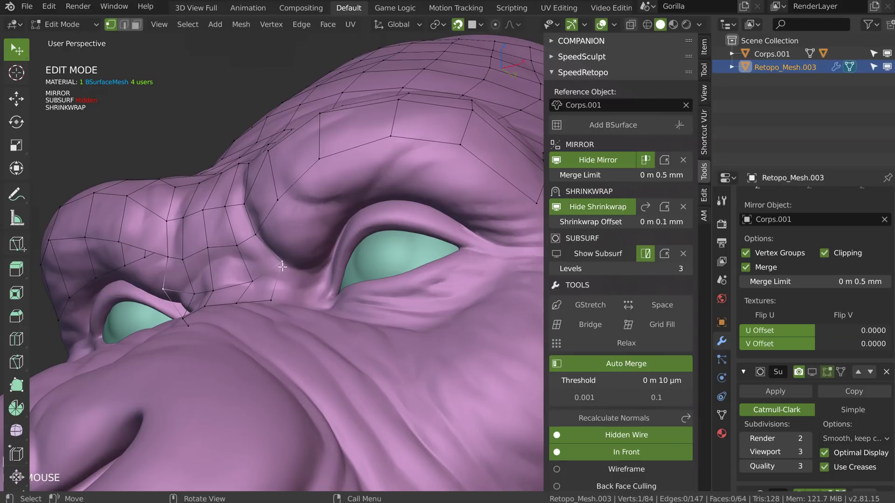
key(ctrl+Tab)
middle_drag(280, 268, 236, 263)
click(290, 287)
key(x)
key(1)
- Extrude the nose bridge's side edge toward the inner eye corner, fill the face below it, and adjust the surrounding vertices
shift+click(230, 282)
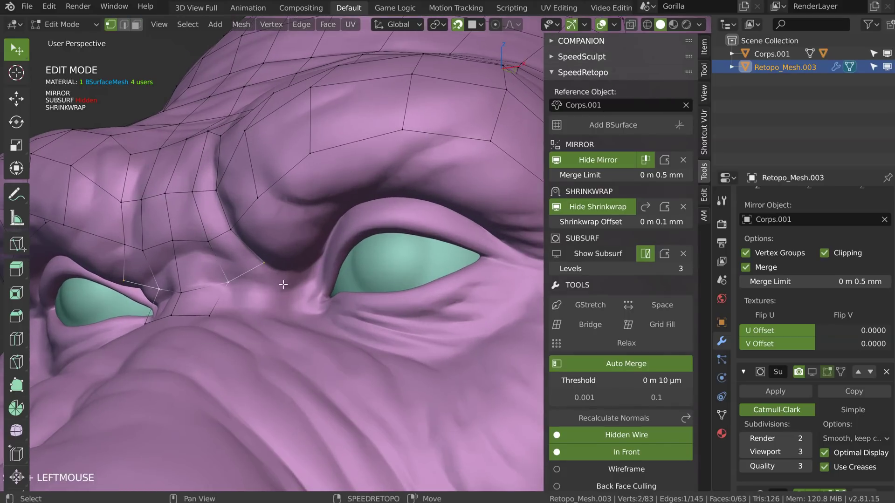
ctrl+right_click(279, 280)
drag(290, 258, 287, 273)
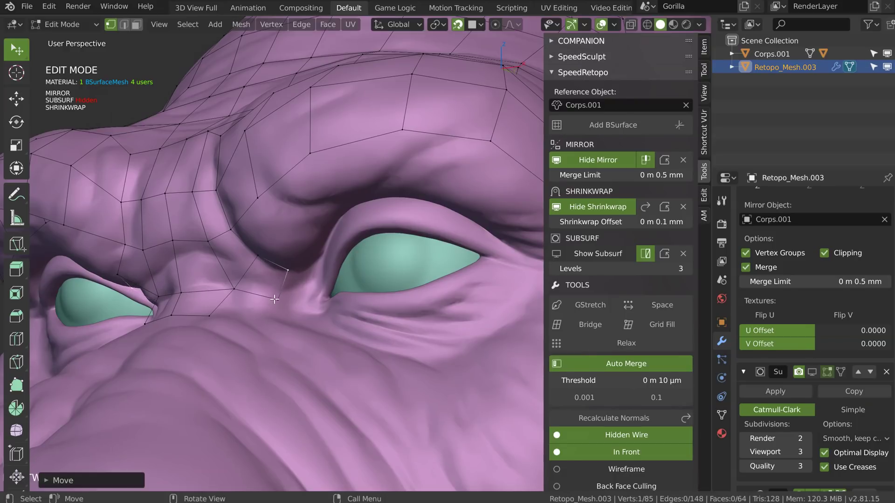
middle_drag(288, 273, 269, 257)
key(f)
click(231, 318)
drag(269, 258, 266, 275)
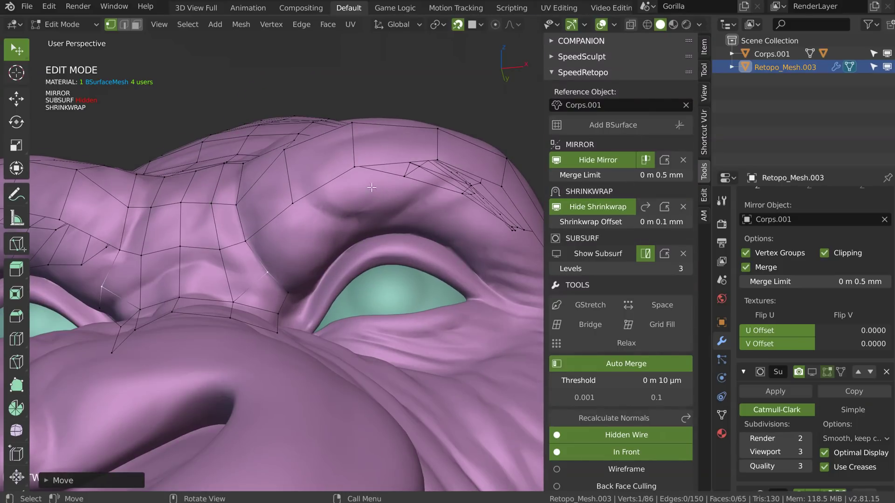
- Add a BSurface between the brow's lower border edges and a stroke drawn along the crease above the upper eyelid
middle_drag(322, 217, 349, 209)
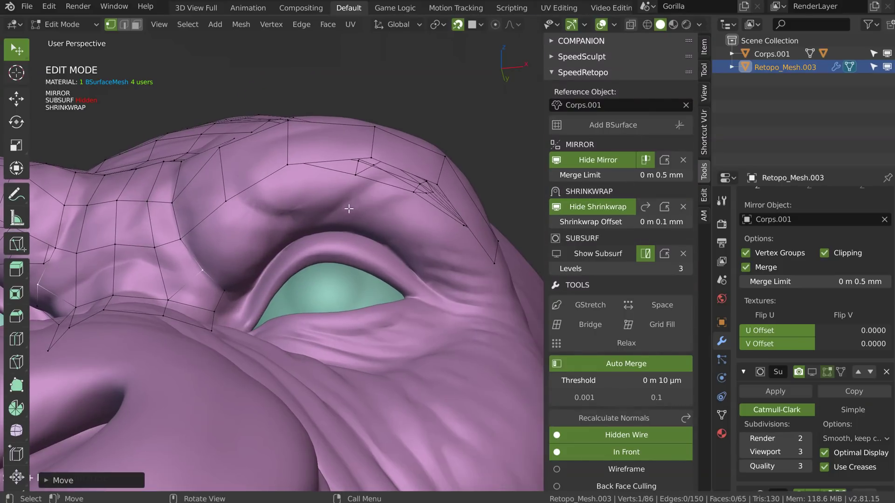
click(231, 286)
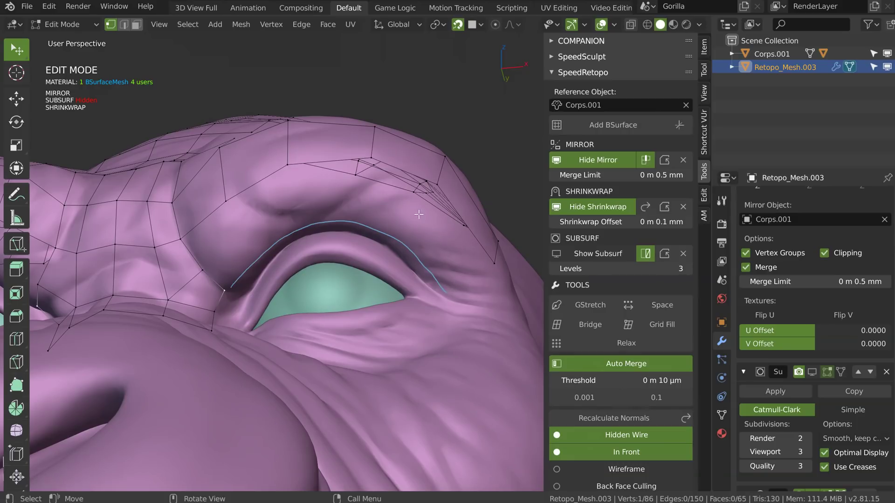
ctrl+click(493, 263)
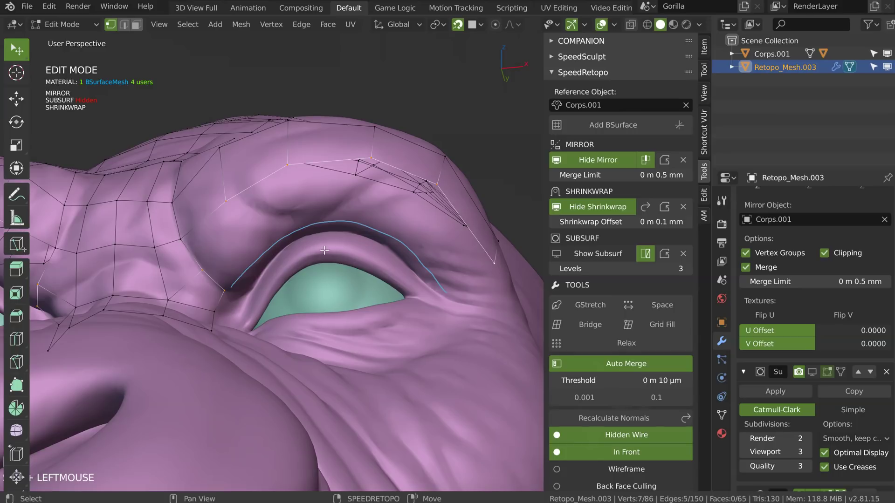
shift+right_click(324, 251)
click(309, 168)
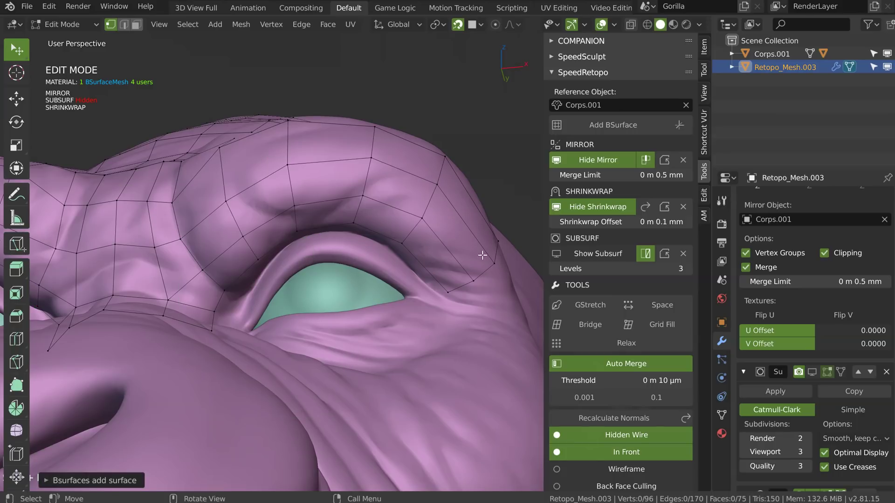
- Apply smooth shading to the extended retopo mesh in Object Mode
ctrl+middle_drag(260, 255, 259, 285)
middle_drag(259, 285, 280, 345)
middle_drag(335, 261, 308, 289)
ctrl+middle_drag(307, 289, 312, 233)
key(Tab)
click(322, 205)
right_click(311, 233)
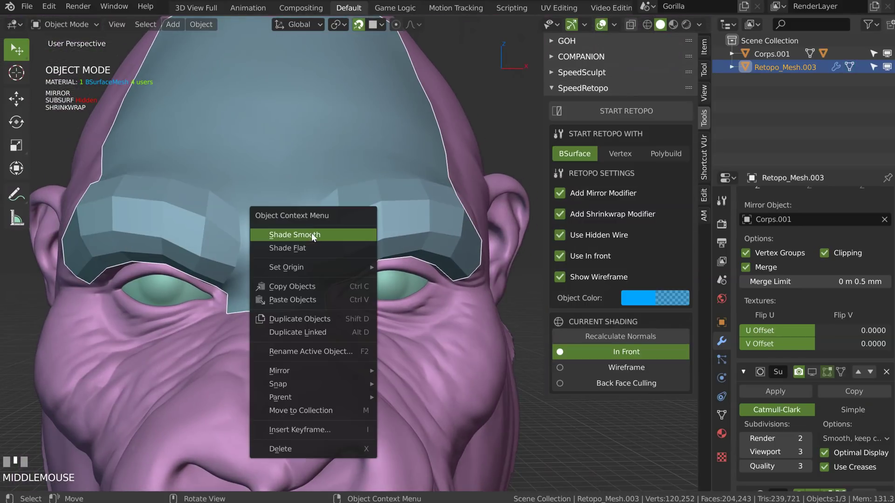
click(300, 234)
- Show the Subsurf again in Edit Mode and check the smoothed brow surface in Object Mode
key(Tab)
click(325, 201)
shift+middle_drag(325, 199, 356, 179)
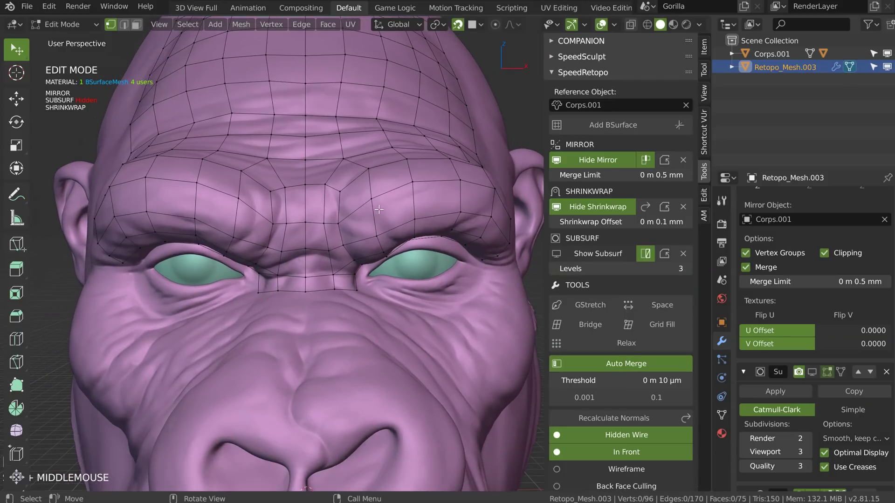
click(596, 251)
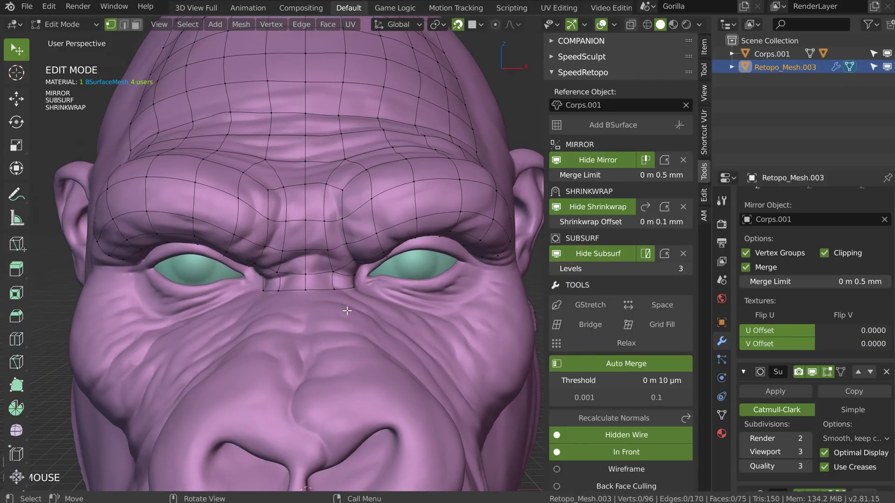
key(Tab)
ctrl+middle_drag(379, 250, 372, 171)
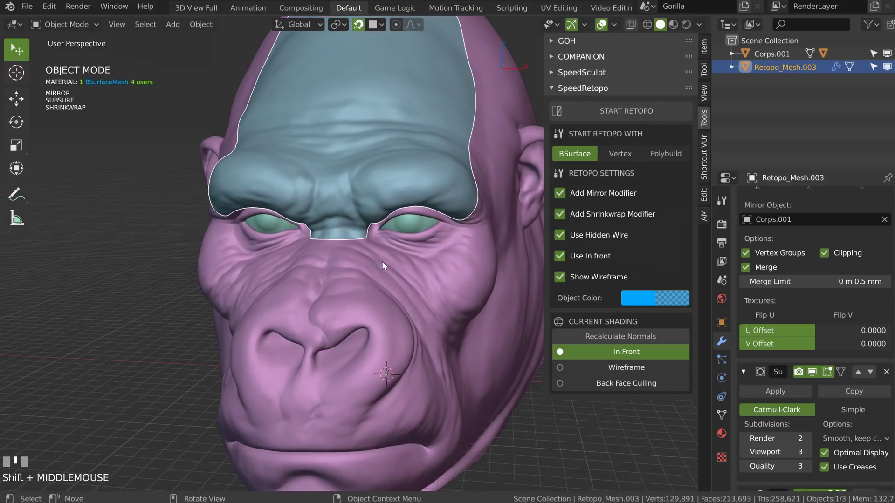
- Compare the retopo brow surface in Object Mode with the Subsurf hidden and shown
middle_drag(382, 266, 355, 227)
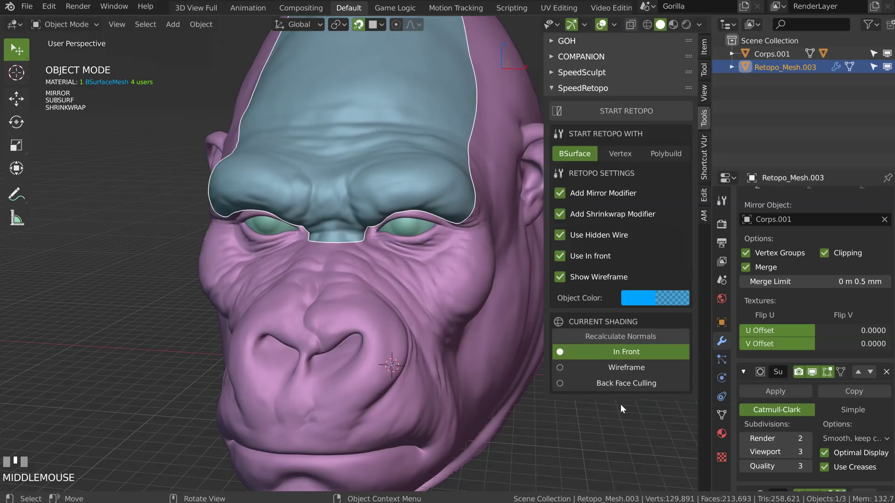
middle_drag(475, 230, 670, 305)
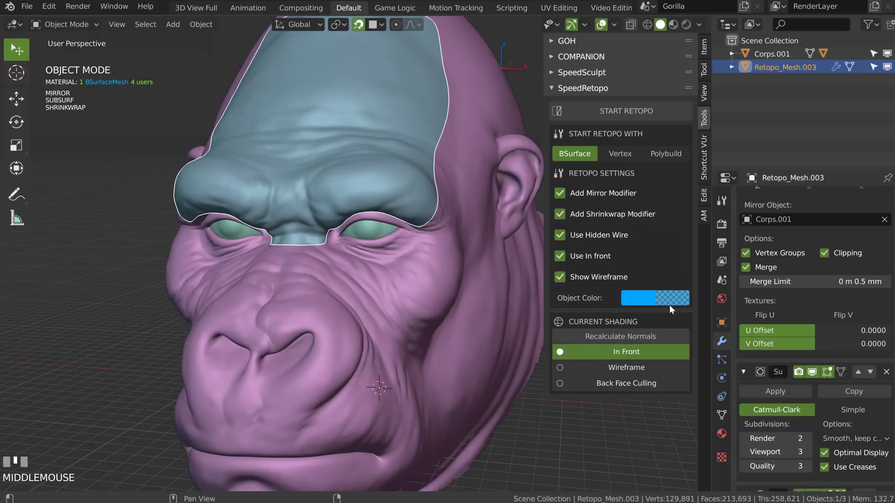
click(811, 373)
click(812, 374)
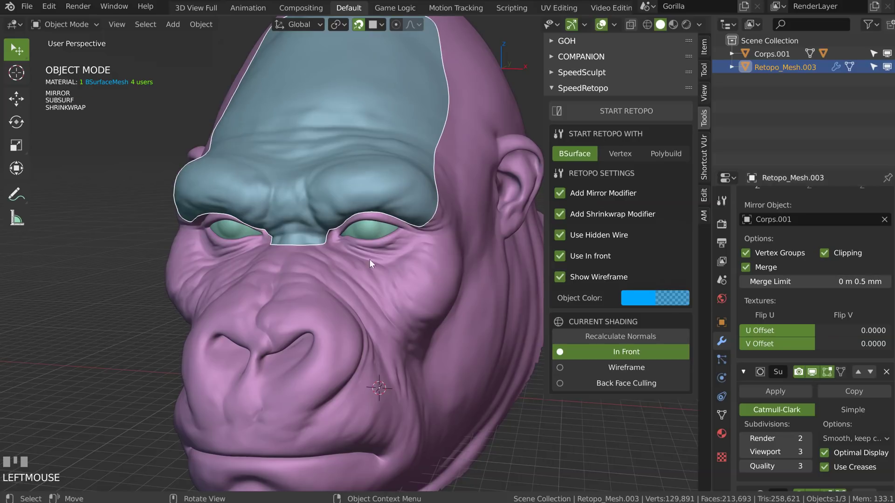
middle_drag(370, 260, 483, 270)
middle_drag(326, 270, 341, 263)
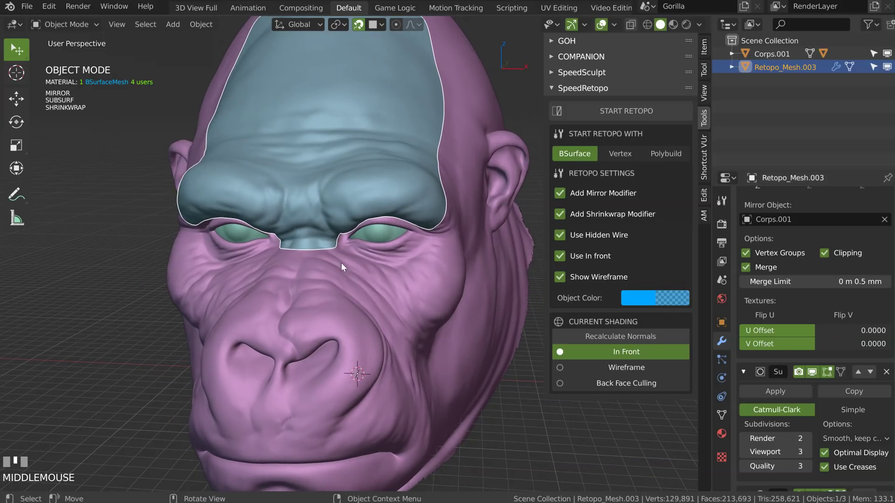
key(space)
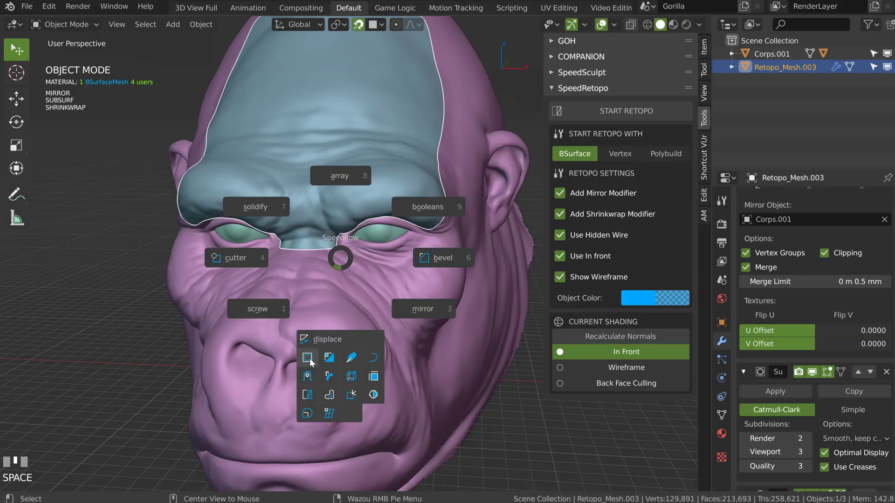
click(307, 358)
middle_drag(316, 354, 327, 263)
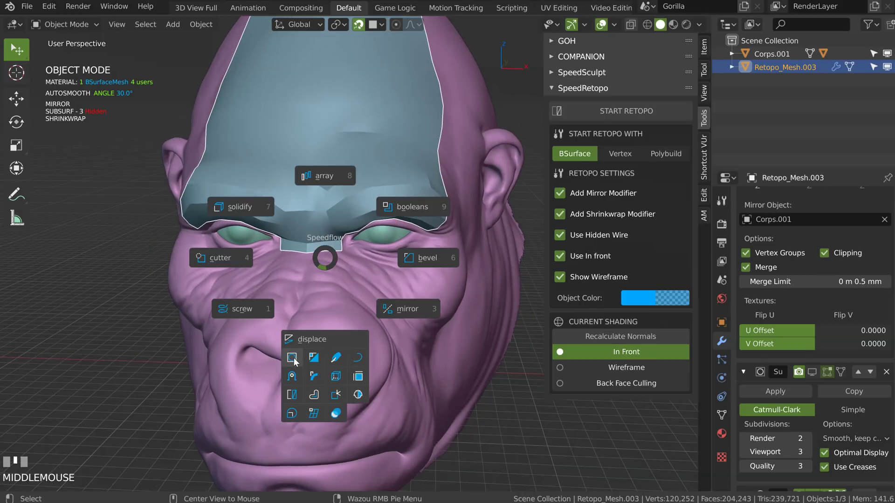
key(space)
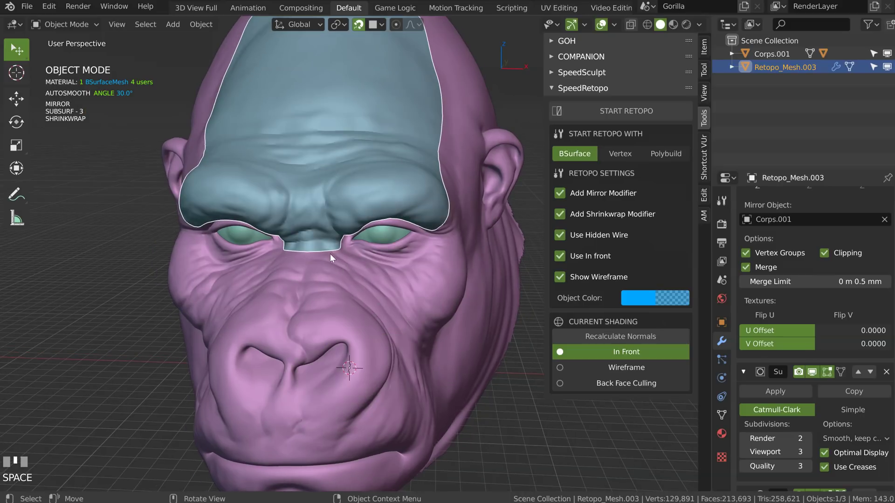
- Return the retopo mesh to Edit Mode and remove its Subsurf modifier
key(shift+q)
click(219, 197)
ctrl+middle_drag(267, 217, 298, 283)
right_click(331, 228)
click(330, 227)
shift+middle_drag(299, 283, 326, 237)
key(Tab)
click(256, 244)
middle_drag(261, 238, 357, 209)
shift+middle_drag(356, 210, 370, 184)
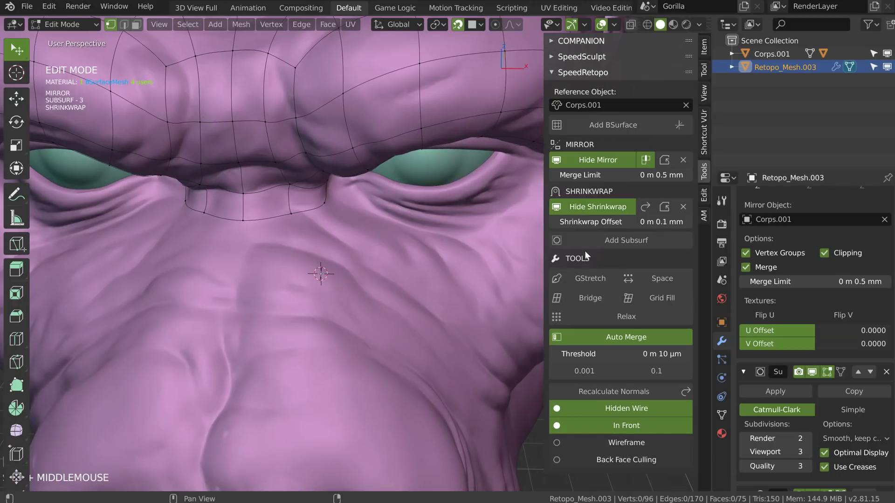
scroll(324, 266, down, 4)
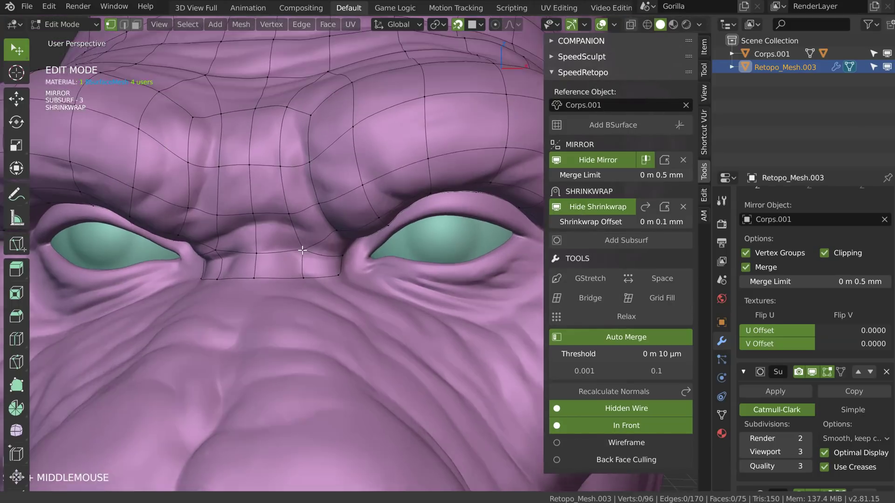
click(886, 372)
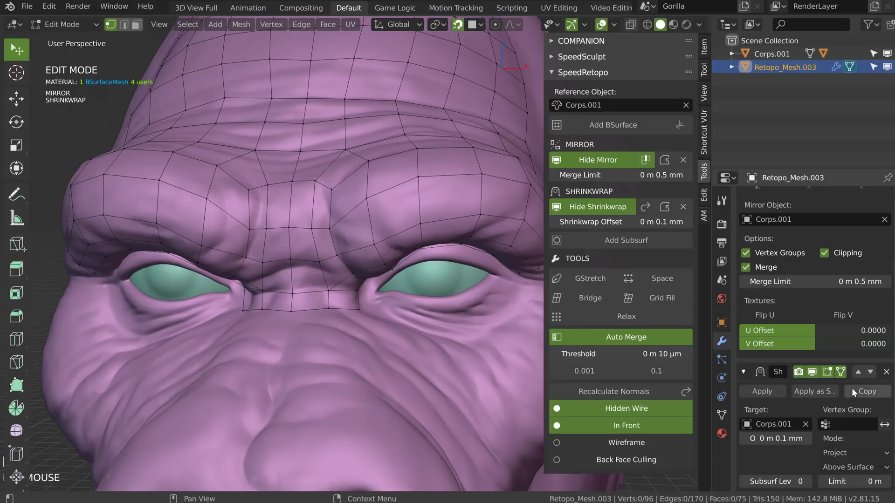
- Draw three strokes across the nose below the bridge and add a BSurface from them down the nose
middle_drag(335, 243, 315, 293)
scroll(323, 247, down, 2)
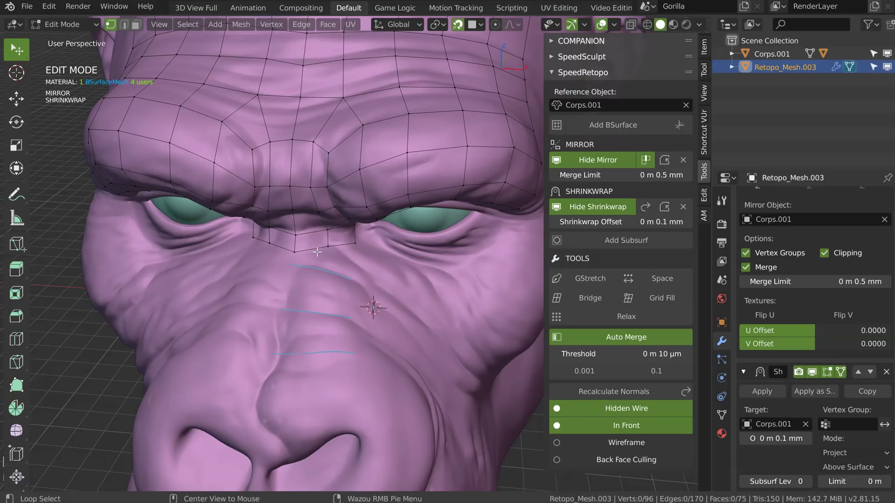
key(alt+w)
click(323, 214)
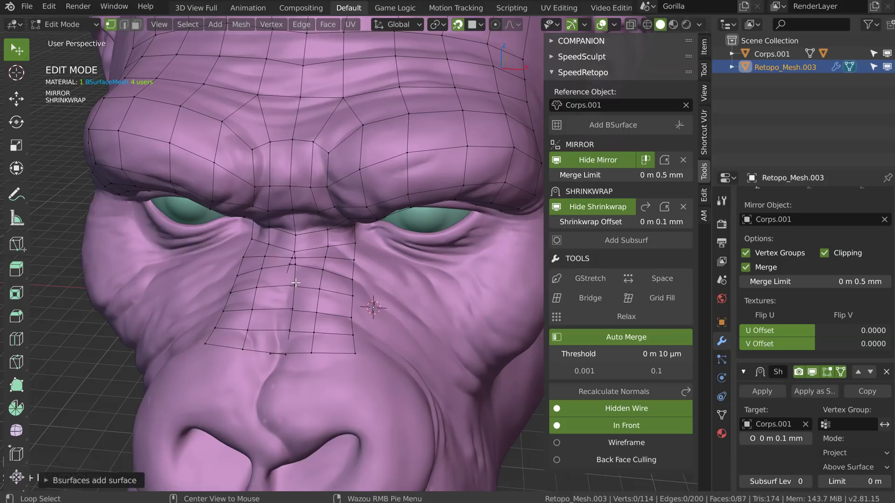
- Align the nose surface's centre edge loop to X and evenly space its vertices from the bridge to the lower end
alt+click(289, 282)
shift+right_click(283, 281)
click(329, 280)
click(296, 248)
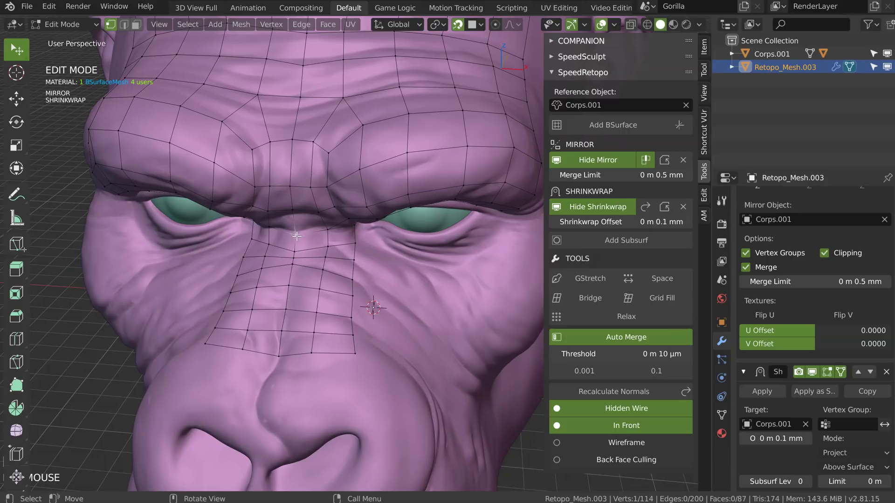
ctrl+click(279, 355)
key(alt+w)
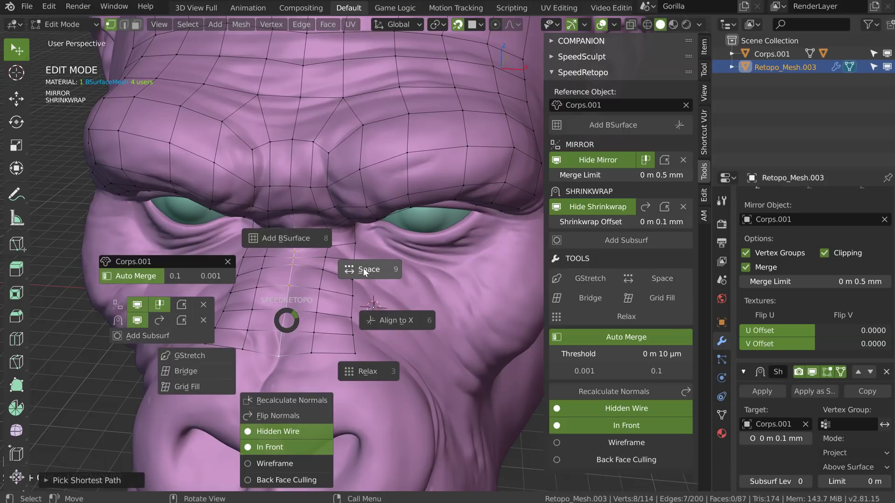
click(364, 272)
- Evenly space the vertices along the outer side edge of the nose surface
middle_drag(329, 260, 355, 253)
click(366, 257)
ctrl+click(349, 347)
shift+right_click(324, 329)
click(397, 278)
- Select the whole nose surface from the bridge to its lower outer corner and relax it
middle_drag(391, 279, 366, 305)
click(311, 204)
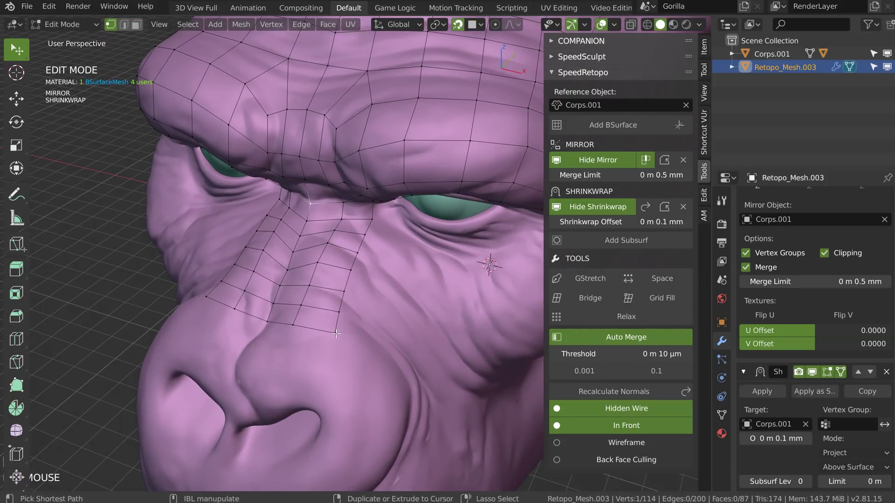
ctrl+shift+click(336, 334)
shift+right_click(322, 281)
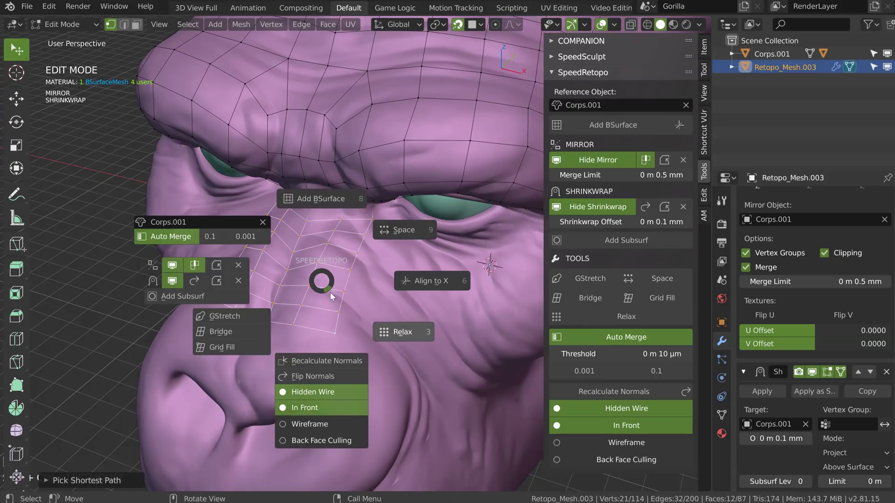
click(394, 331)
- Reposition the vertices on the upper nose just below the bridge to even out the quads
middle_drag(390, 331, 280, 182)
drag(279, 194, 274, 210)
click(305, 167)
middle_drag(355, 184, 314, 176)
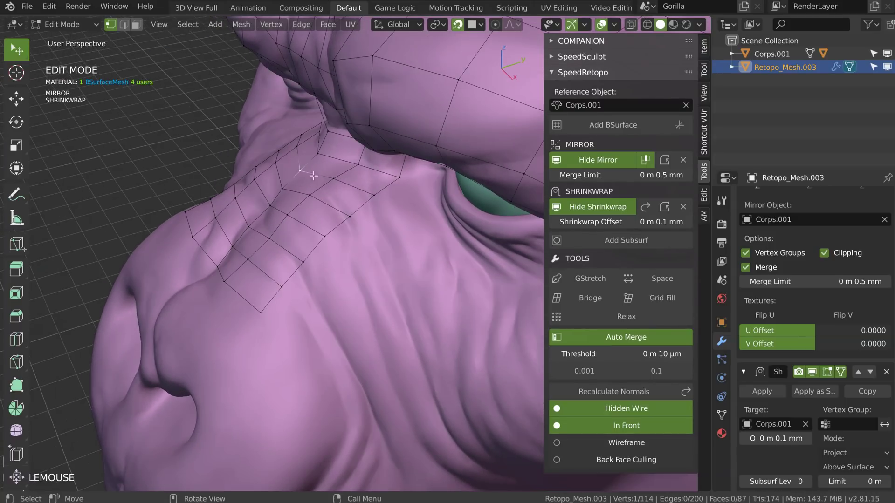
drag(299, 171, 340, 172)
drag(373, 196, 370, 205)
drag(397, 173, 396, 171)
drag(338, 224, 344, 222)
- Adjust the vertices along the lower nose and its outer side edge to follow the sculpted form
drag(310, 195, 294, 176)
mouse_move(270, 205)
mouse_down()
mouse_move(278, 195)
mouse_move(295, 212)
mouse_move(260, 218)
mouse_up()
click(321, 239)
click(273, 238)
drag(305, 267, 282, 292)
click(246, 262)
mouse_move(240, 263)
middle_down()
mouse_move(275, 266)
mouse_move(239, 252)
middle_up()
drag(305, 236, 304, 243)
mouse_move(306, 244)
ctrl+middle_down()
mouse_move(317, 259)
mouse_move(318, 236)
ctrl+middle_up()
- Add a BSurface from the nose's side edge through three strokes drawn across the upper cheek, with Follow set to 1
shift+middle_drag(318, 235, 303, 181)
shift+middle_drag(303, 181, 285, 206)
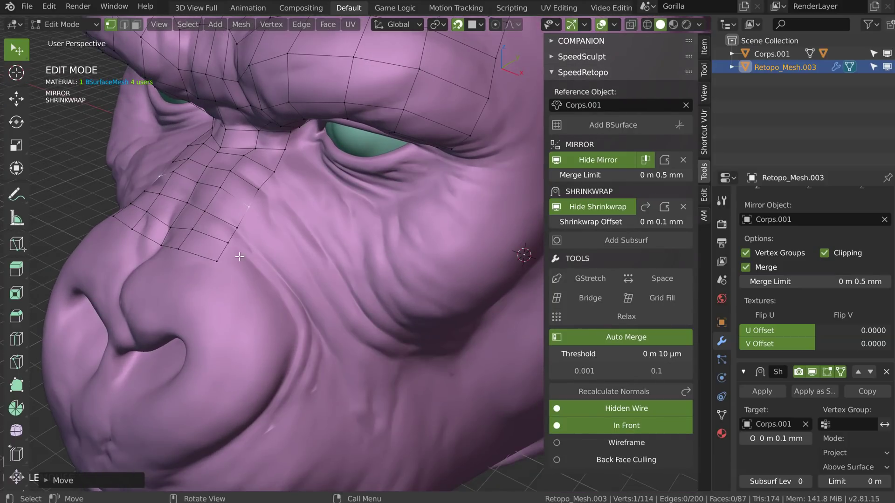
click(315, 194)
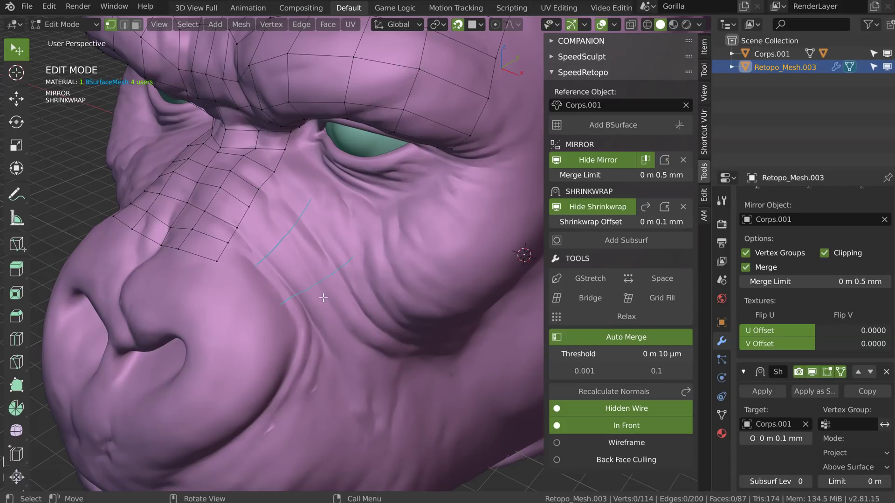
click(231, 241)
ctrl+click(278, 176)
shift+right_click(294, 260)
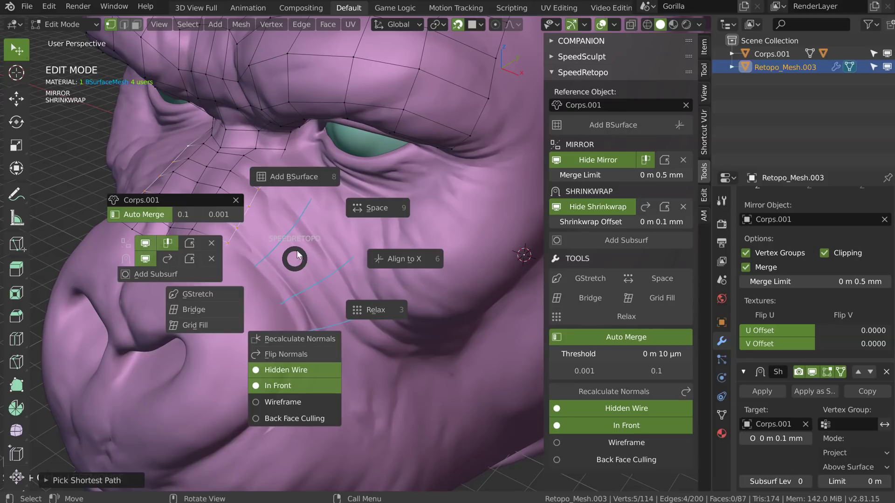
click(302, 176)
click(47, 480)
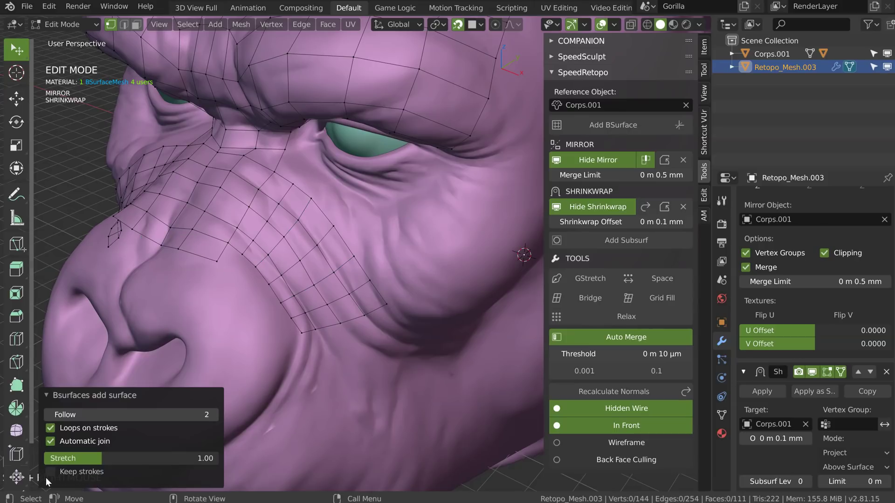
click(50, 415)
- Fill three faces along the lower side of the nose and cheek strips, moving each new corner vertex onto the nostril wing
middle_drag(118, 385, 209, 228)
click(233, 212)
shift+middle_drag(275, 261, 294, 208)
key(g)
click(284, 209)
key(f)
key(g)
click(300, 246)
key(f)
key(g)
click(313, 283)
- Adjust the lower outer corner vertex of the new faces beside the nostril wing
mouse_move(358, 290)
mouse_down()
mouse_move(380, 292)
mouse_move(358, 291)
mouse_up()
click(355, 289)
mouse_move(358, 291)
middle_down()
mouse_move(364, 194)
mouse_move(382, 232)
mouse_move(343, 215)
mouse_move(349, 278)
middle_up()
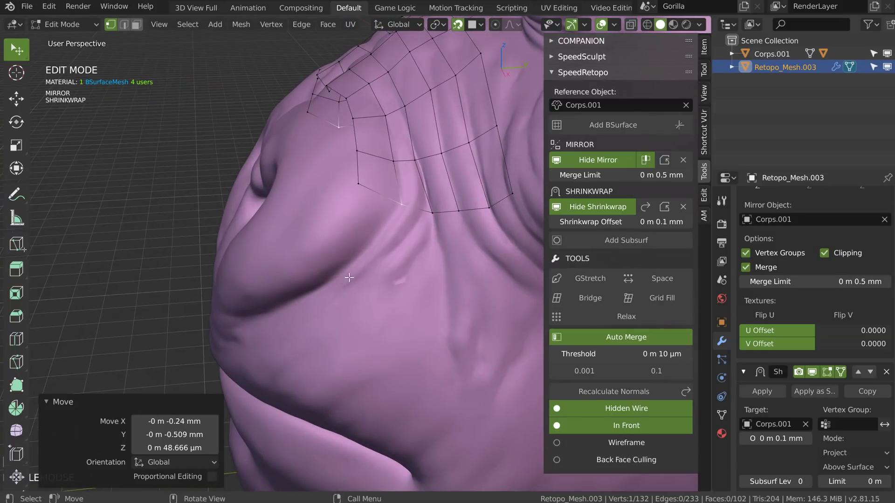
- Add a BSurface from the last face's lower edge through six strokes drawn around the nostril wing toward the upper lip
click(337, 210)
drag(337, 211, 362, 238)
middle_drag(294, 278, 298, 244)
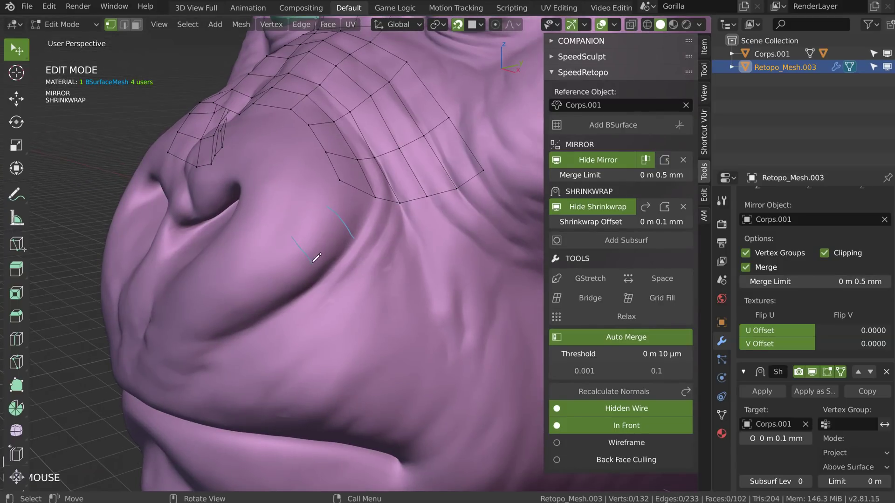
middle_drag(225, 330, 173, 301)
click(343, 184)
shift+click(375, 200)
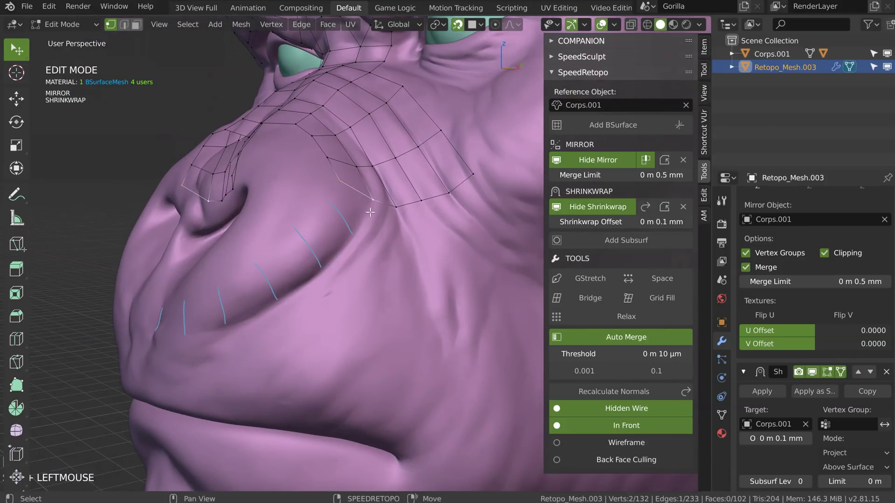
shift+right_click(350, 264)
click(349, 182)
- Reposition the inner vertex at the start of the nostril wing strip
middle_drag(210, 262, 341, 240)
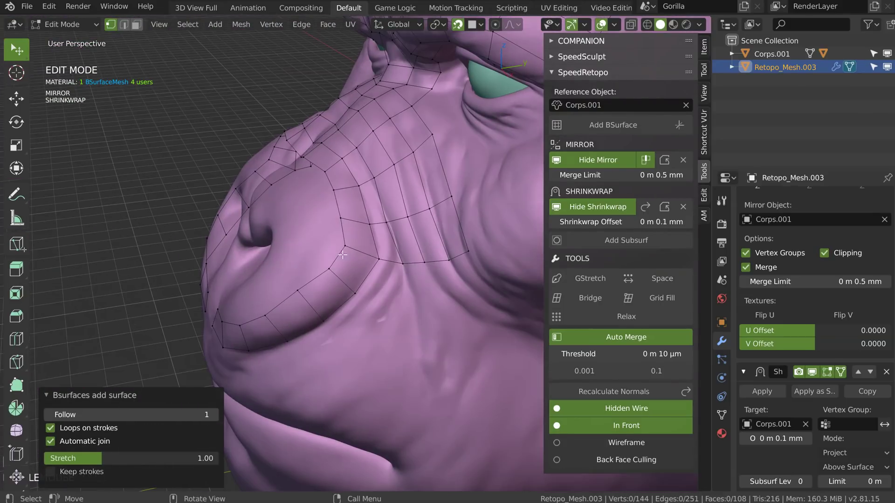
click(341, 241)
drag(341, 241, 342, 242)
- Add a BSurface from the cheek strip's lower edge through four strokes drawn down the cheek beside the mouth corner
shift+middle_drag(342, 243, 305, 206)
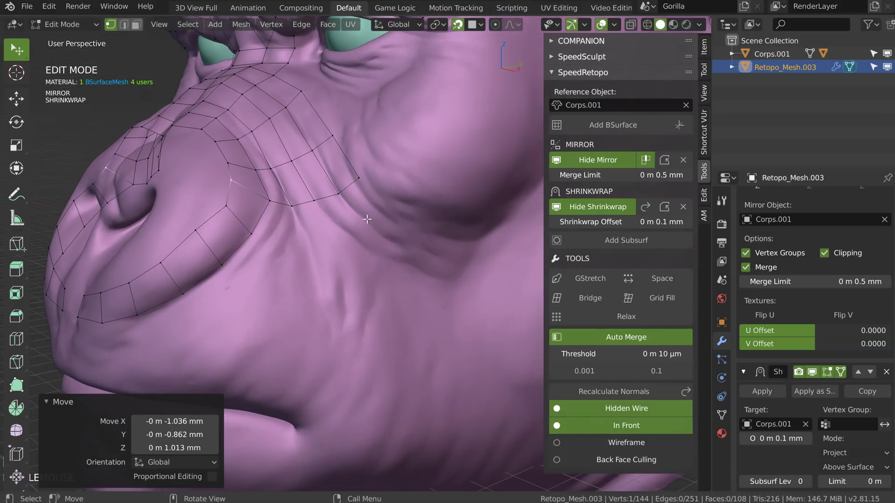
drag(397, 213, 353, 234)
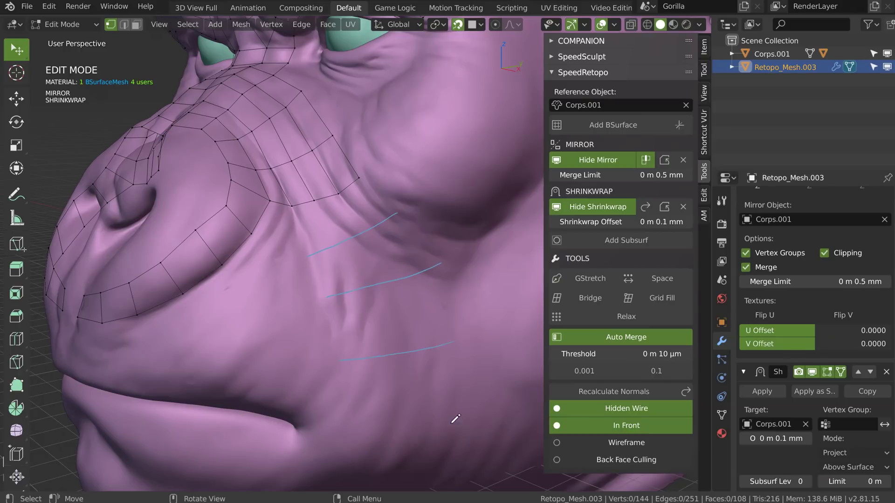
ctrl+click(359, 177)
right_click(349, 267)
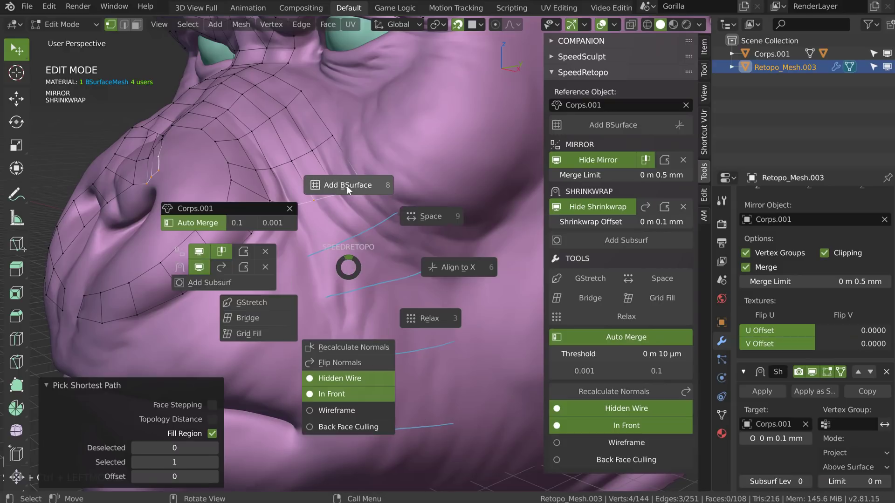
click(349, 185)
- Adjust the vertices on the inner side of the new cheek strip
mouse_move(378, 233)
alt+mouse_down()
mouse_move(399, 205)
mouse_move(354, 212)
alt+mouse_up()
middle_drag(354, 212, 375, 217)
drag(362, 208, 366, 207)
click(385, 242)
drag(385, 243, 384, 242)
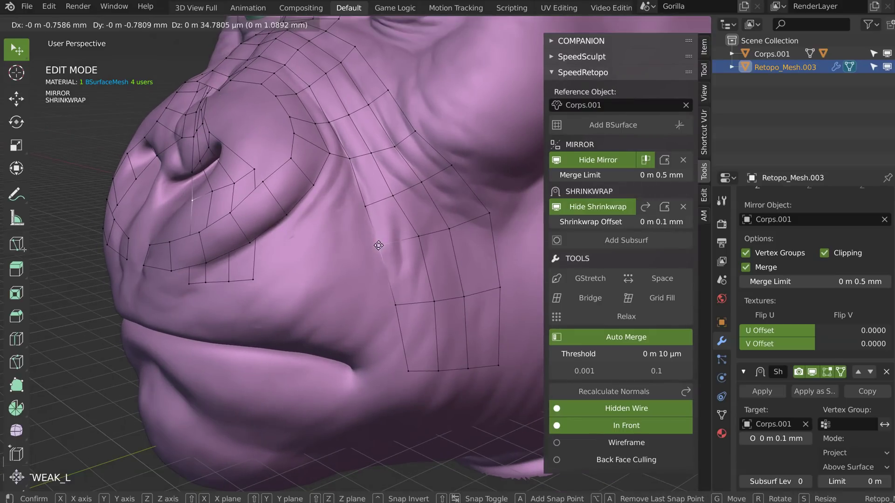
middle_drag(383, 242, 358, 232)
- Evenly space the vertices along the cheek strip's inner edge, from beside the nostril wing to its lower corner
click(277, 156)
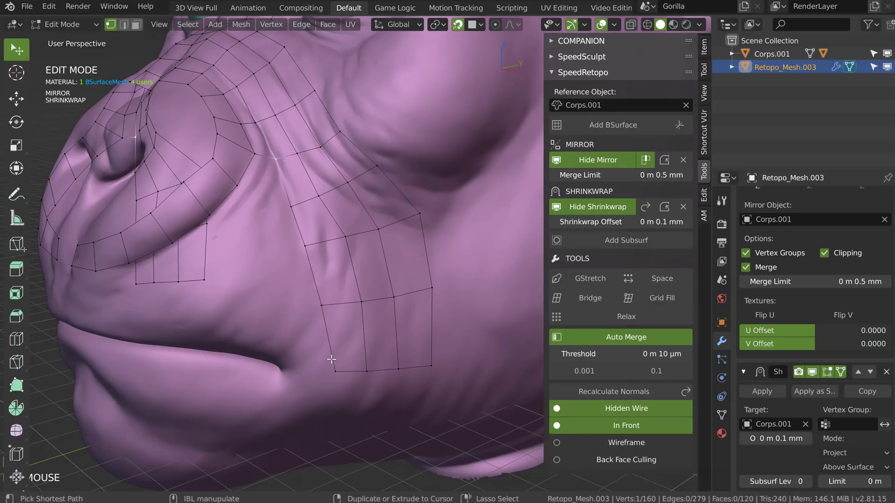
ctrl+click(333, 367)
shift+right_click(307, 275)
click(385, 225)
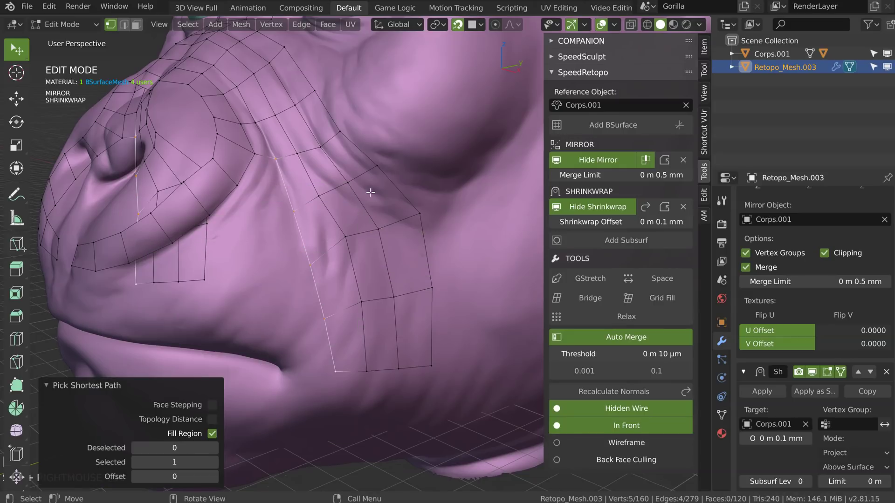
- Try to evenly space the vertices along the cheek strip's outer edge
click(348, 138)
ctrl+click(434, 367)
shift+right_click(377, 253)
click(446, 205)
middle_drag(424, 241, 411, 228)
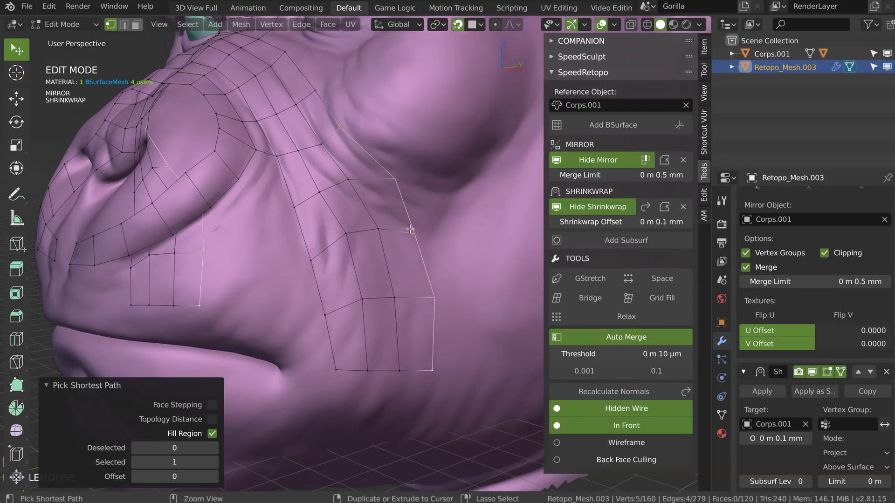
key(ctrl+z)
- Reposition an inner vertex in the upper part of the new cheek strip
middle_drag(350, 225, 354, 237)
mouse_move(346, 233)
mouse_down()
mouse_move(350, 244)
mouse_move(344, 234)
mouse_up()
- Hide the mirrored half to check the single-sided mesh, and show it again
shift+right_click(344, 234)
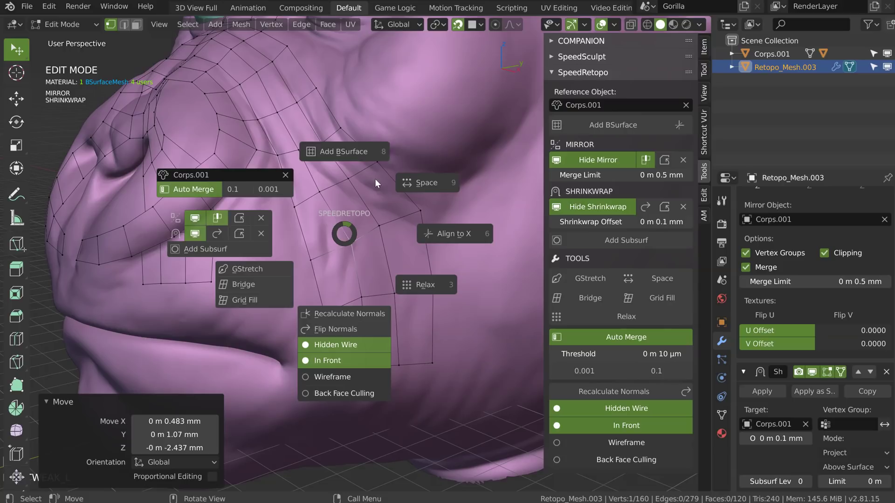
click(195, 218)
scroll(195, 218, down, 4)
middle_drag(195, 218, 287, 223)
shift+right_click(287, 223)
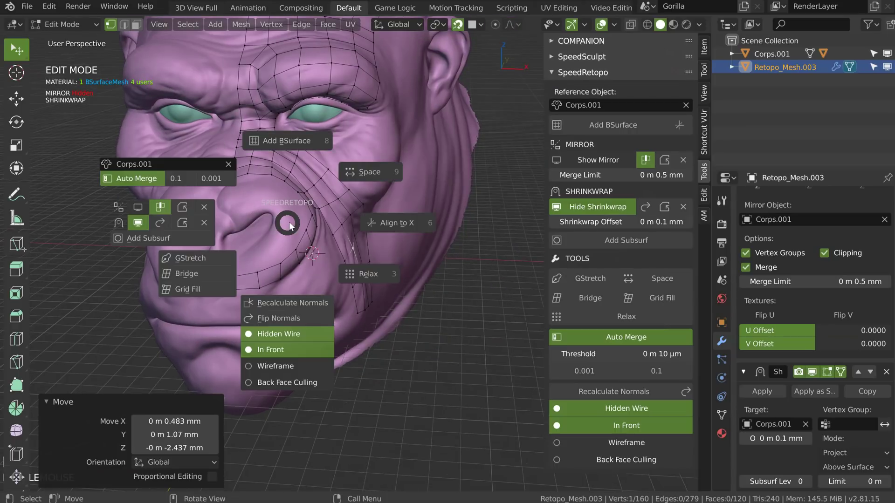
click(141, 209)
middle_drag(141, 209, 321, 207)
- Update the Shrinkwrap modifier to re-project the retopo mesh onto the sculpted head
shift+right_click(321, 207)
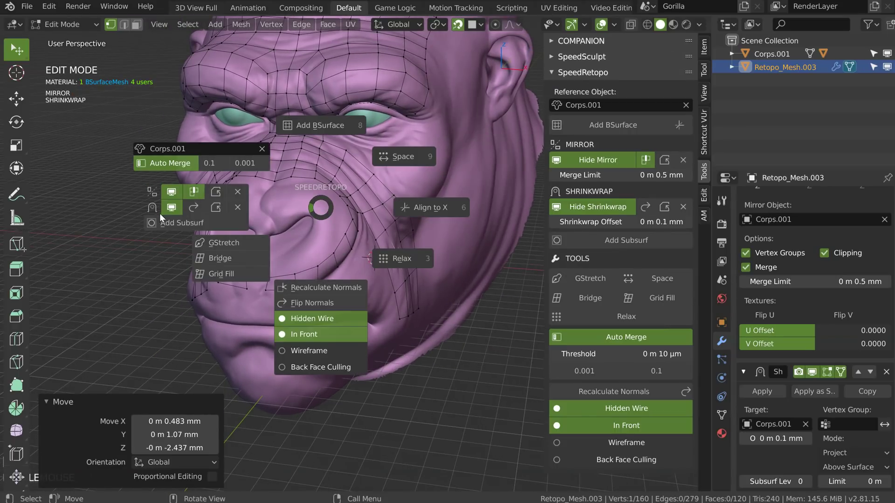
click(192, 207)
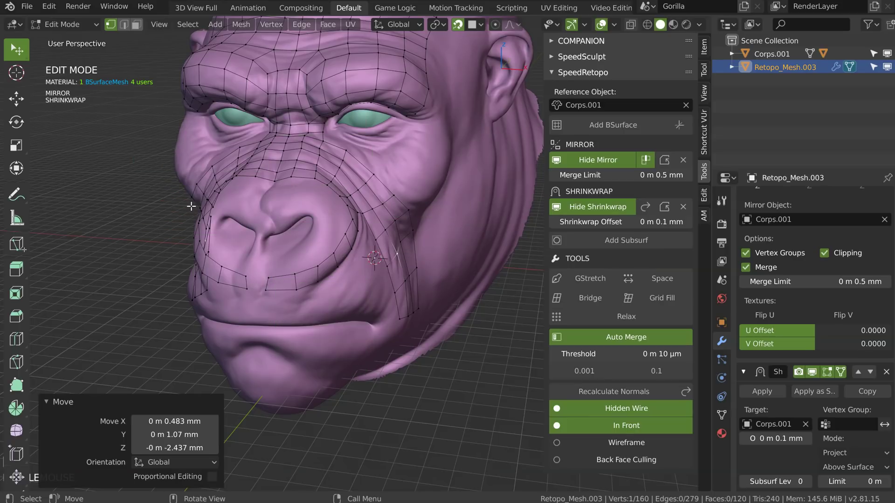
middle_drag(283, 158, 293, 217)
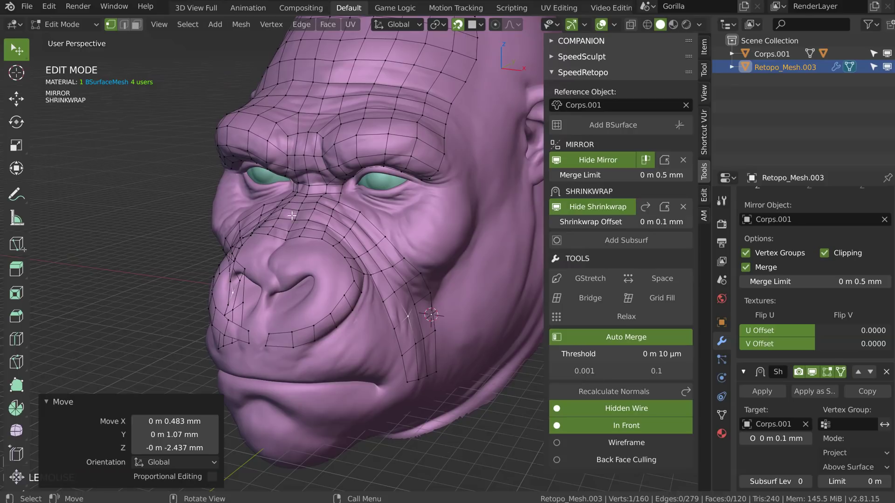
shift+right_click(331, 208)
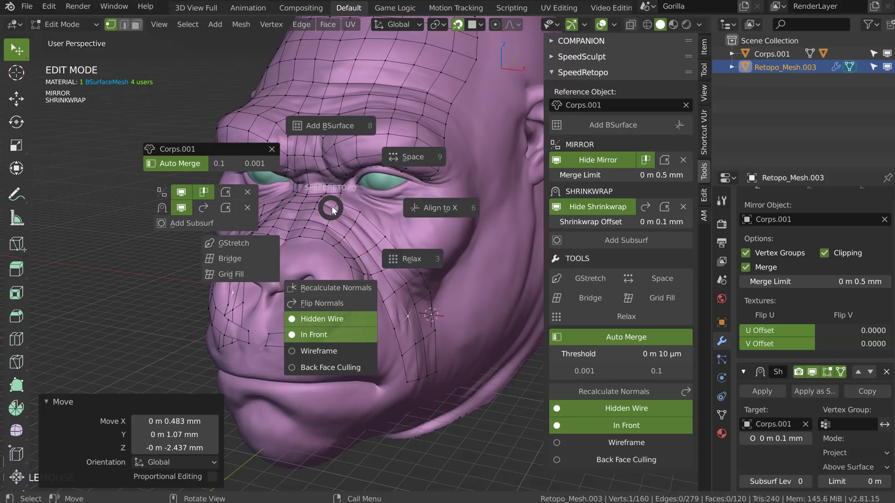
click(203, 207)
middle_drag(332, 203, 323, 197)
middle_drag(412, 275, 364, 238)
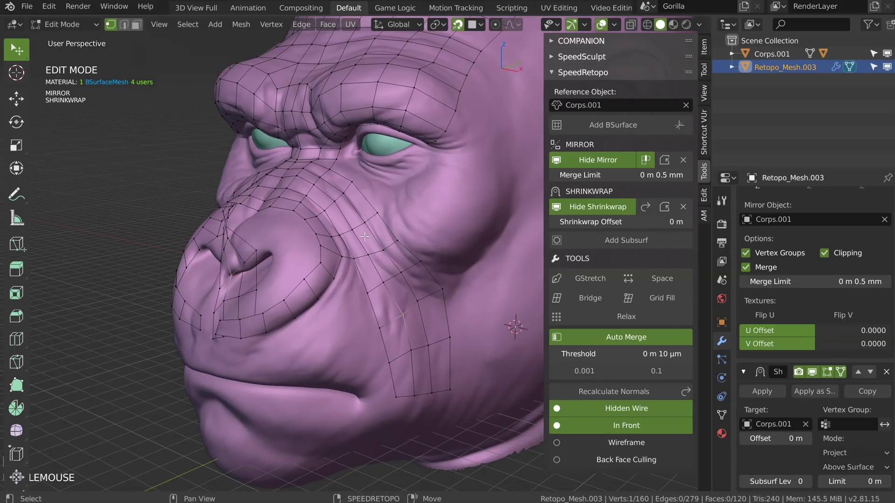
- Add a Subdivision Surface modifier to the retopo mesh and inspect the smoothed result in Object Mode
shift+right_click(365, 237)
click(223, 253)
key(Tab)
middle_drag(269, 230, 316, 249)
right_click(313, 238)
click(326, 239)
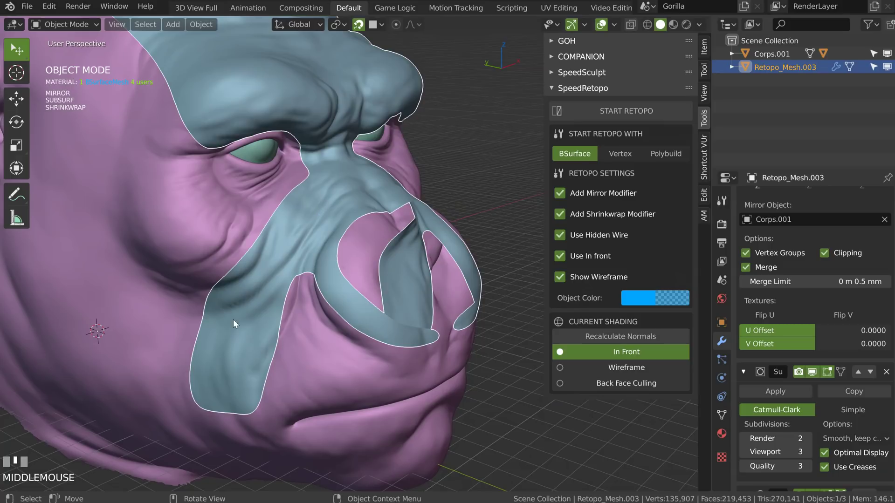
right_click(331, 226)
click(313, 226)
middle_drag(313, 226, 331, 208)
- Toggle the retopo mesh's In Front display off and back on to compare the views
shift+right_drag(331, 208, 313, 306)
middle_drag(315, 246, 347, 211)
shift+right_click(346, 210)
click(329, 304)
middle_drag(331, 292, 345, 229)
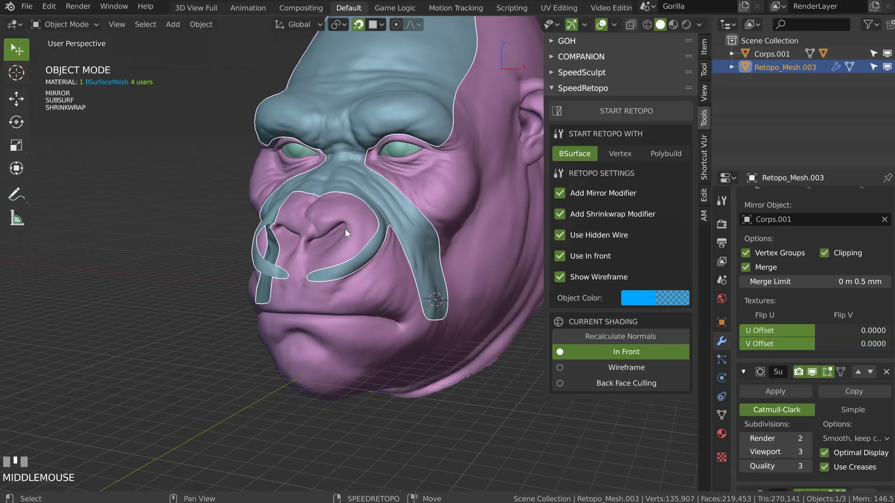
- Turn Back Face Culling on to check the surface, and turn it off again
shift+right_click(347, 229)
click(335, 357)
middle_drag(334, 324, 344, 239)
shift+middle_click(343, 239)
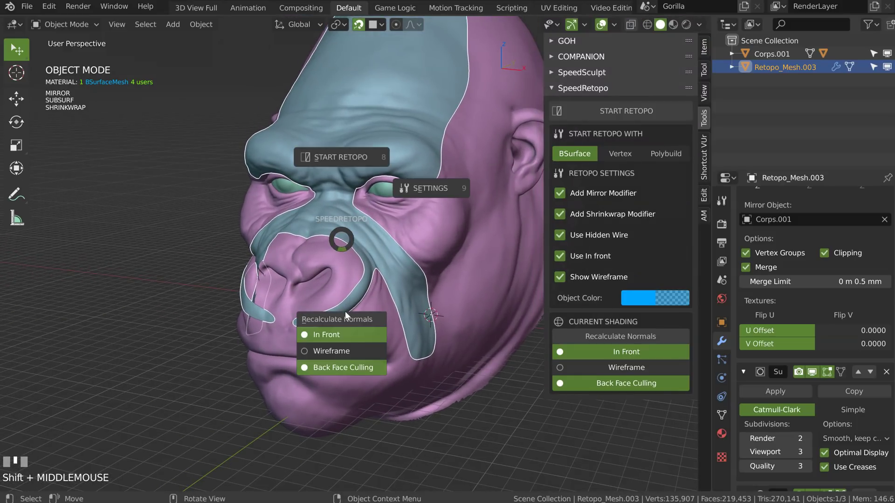
click(326, 365)
- Return the retopo mesh to Edit Mode and compare it with Hidden Wire off and on
shift+right_click(328, 275)
click(335, 222)
mouse_move(345, 223)
middle_down()
mouse_move(359, 225)
mouse_move(351, 229)
middle_up()
shift+middle_click(350, 228)
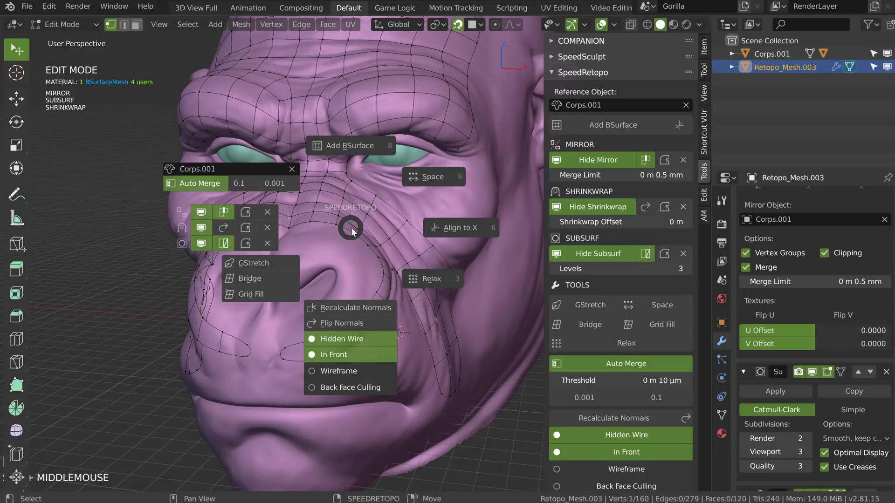
click(337, 339)
mouse_move(361, 278)
middle_down()
mouse_move(347, 262)
mouse_move(354, 262)
middle_up()
shift+right_click(354, 262)
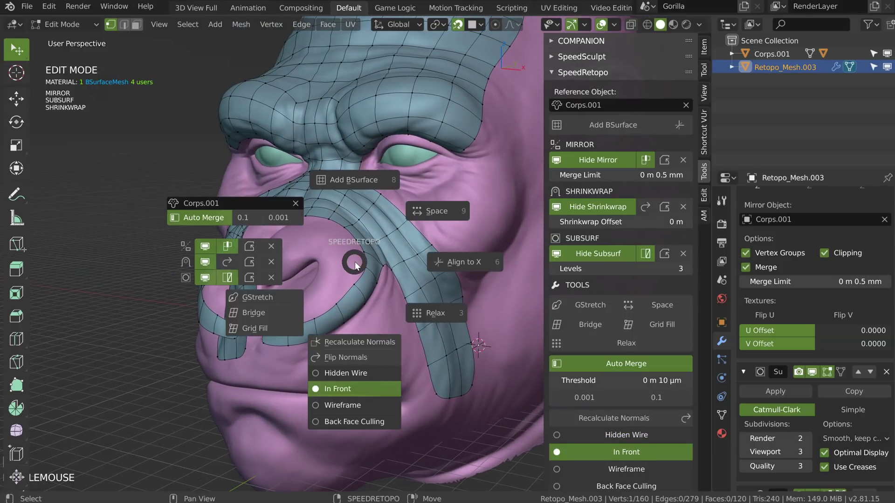
click(341, 373)
middle_drag(341, 373, 394, 158)
- Hide the subdivision in the viewport and turn off Hidden Wire to show the retopo mesh's filled faces
middle_drag(364, 183, 369, 163)
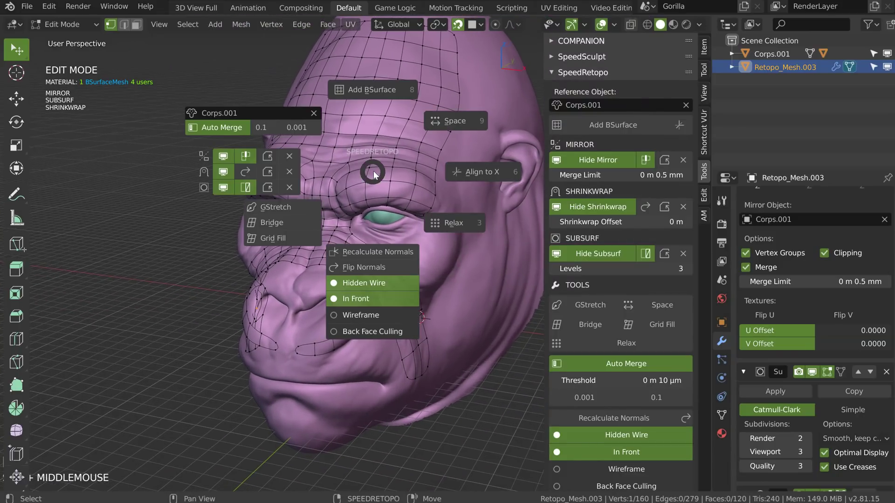
click(223, 187)
middle_drag(243, 194, 384, 173)
right_drag(385, 173, 357, 317)
- Select a block of faces on the cheek strip and flip their normals
middle_drag(403, 242, 330, 257)
key(3)
click(330, 257)
ctrl+shift+click(380, 294)
right_drag(370, 244, 359, 346)
click(359, 343)
- Show the subdivision again in Object Mode and examine the cheek strip with its flipped faces
scroll(357, 336, down, 2)
middle_drag(344, 298, 342, 267)
key(Tab)
middle_drag(359, 233, 339, 221)
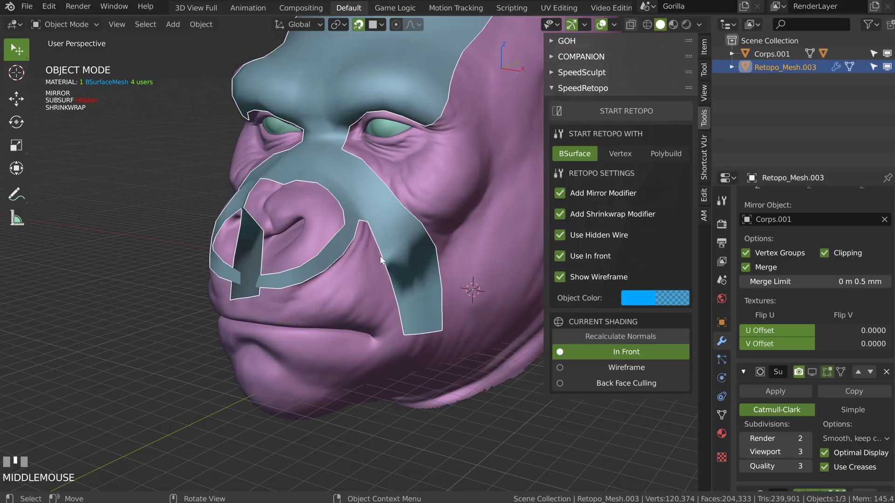
click(812, 372)
middle_drag(320, 215, 398, 255)
shift+middle_drag(352, 202, 407, 266)
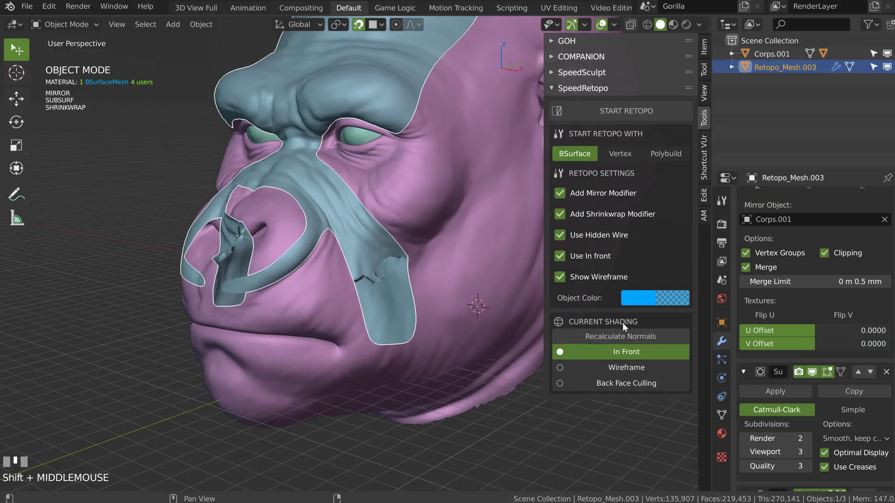
- Recalculate the normals in Edit Mode, undo the recalculation and return to Object Mode
key(Tab)
right_click(348, 241)
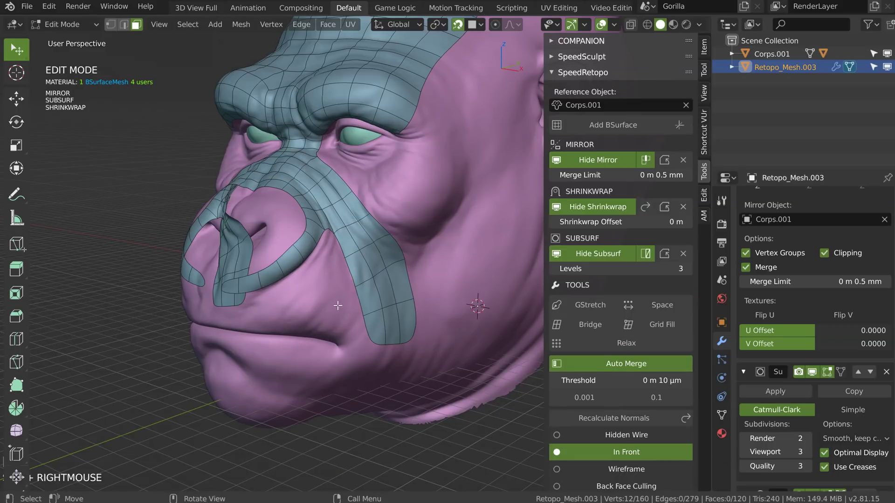
click(349, 289)
key(ctrl+z)
key(Tab)
click(337, 240)
middle_drag(336, 244, 332, 250)
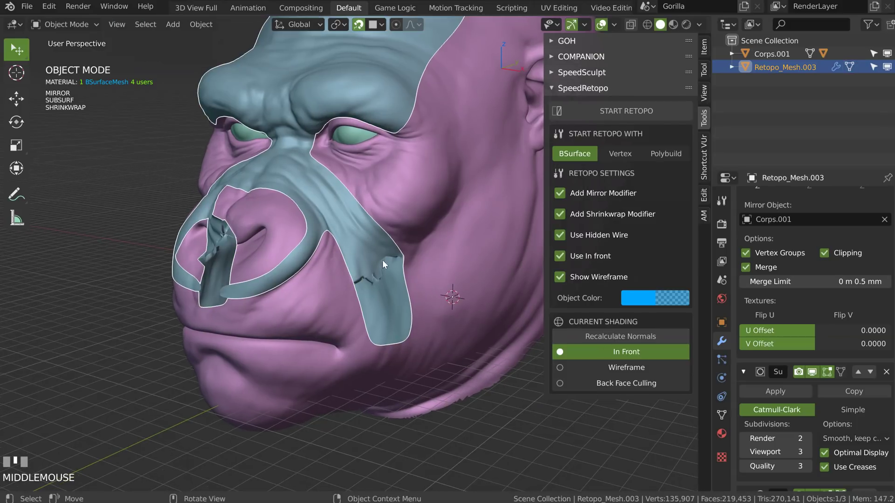
- Recalculate the retopo mesh's normals from Object Mode
right_click(326, 235)
click(322, 313)
ctrl+middle_drag(321, 280, 317, 303)
middle_drag(313, 247, 385, 111)
mouse_move(337, 220)
ctrl+middle_down()
mouse_move(304, 222)
mouse_move(339, 211)
mouse_move(357, 190)
mouse_move(340, 197)
mouse_move(343, 222)
ctrl+middle_up()
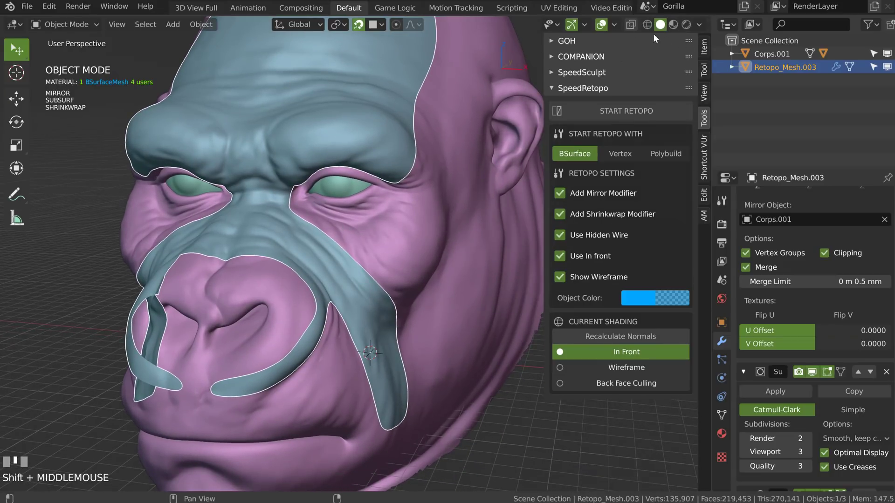
- Change the viewport shading colour to show the retopo mesh in its blue object colour
click(699, 23)
click(695, 173)
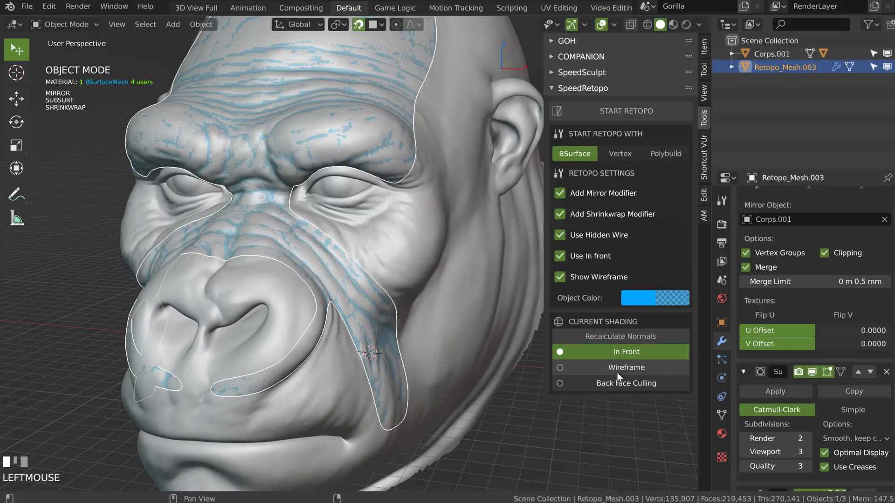
mouse_move(344, 261)
middle_down()
mouse_move(322, 240)
mouse_move(386, 174)
middle_up()
- Hide the subdivision in Edit Mode and set the Shrinkwrap Offset to 0.2 mm
key(Tab)
click(598, 254)
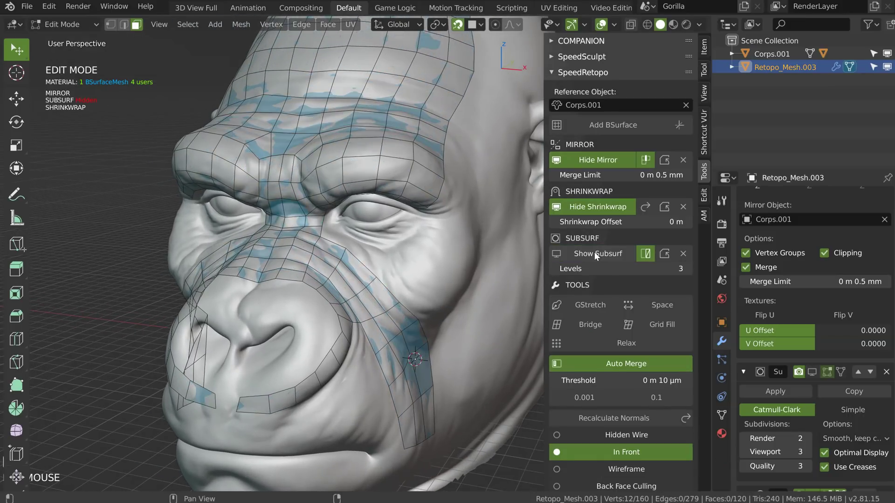
middle_drag(354, 233, 303, 236)
drag(601, 222, 605, 222)
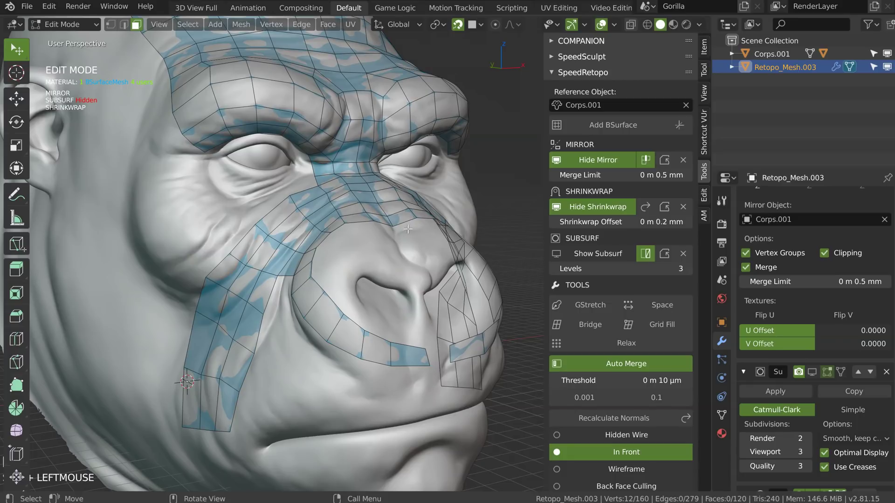
mouse_move(436, 221)
middle_down()
mouse_move(466, 224)
mouse_move(285, 234)
mouse_move(349, 216)
mouse_move(326, 180)
mouse_move(373, 206)
mouse_move(350, 186)
mouse_move(359, 193)
mouse_move(339, 212)
mouse_move(356, 213)
middle_up()
- Restore the previous pink viewport colouring and turn Hidden Wire on for the retopo mesh
click(699, 24)
click(691, 188)
click(615, 435)
- Show the subdivision again and inspect the smoothed retopo mesh around the head in Object Mode
key(Tab)
key(Tab)
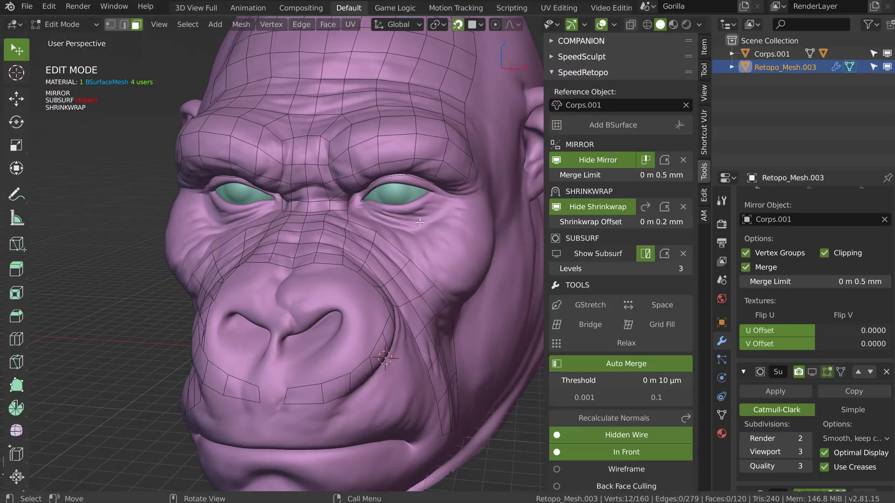
click(592, 253)
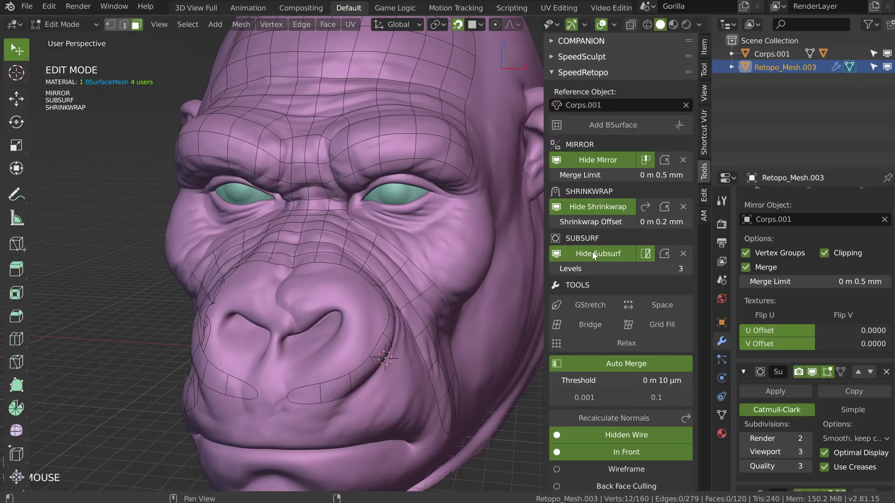
key(Tab)
middle_drag(350, 184, 350, 208)
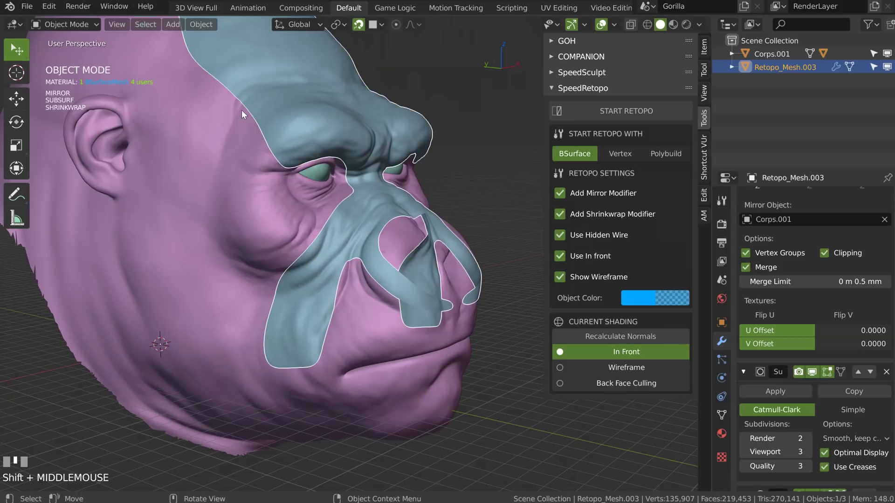
middle_drag(422, 198, 382, 199)
ctrl+middle_drag(396, 198, 364, 127)
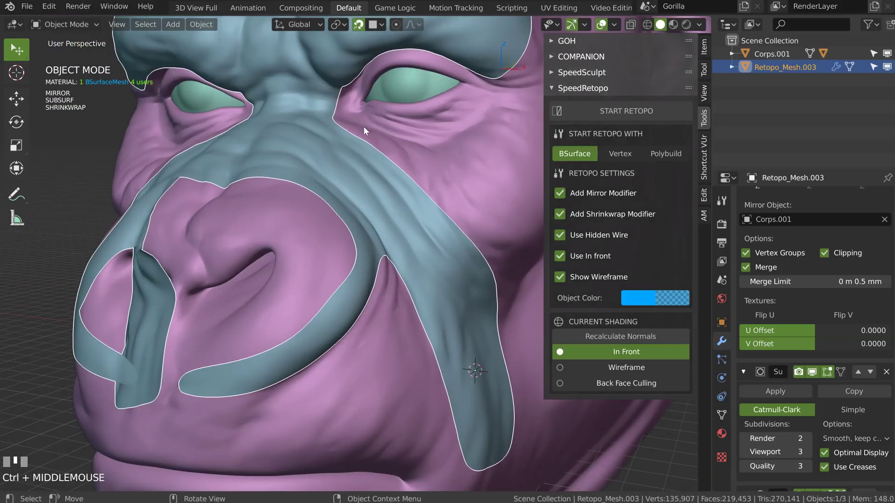
middle_drag(405, 220, 339, 184)
- Hide the subdivision in Edit Mode and fill the first faces of a new outer row around the nostril wing, starting beside the cheek strip
key(Tab)
click(598, 254)
click(334, 184)
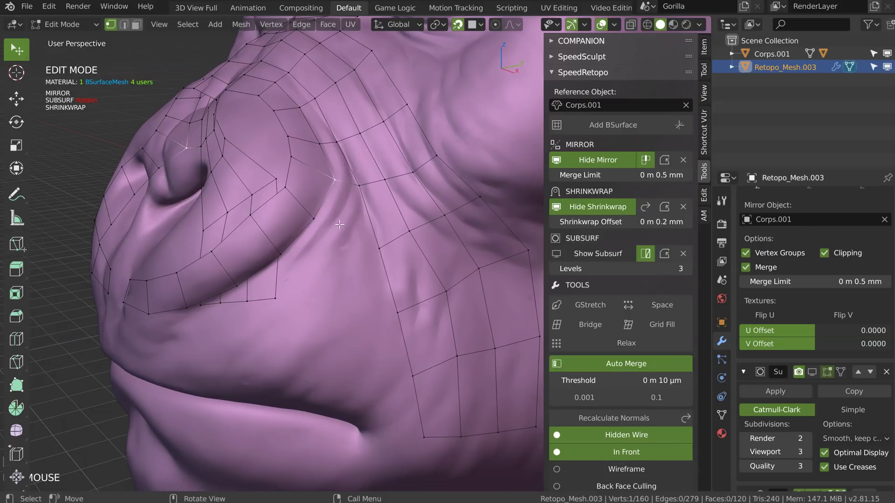
key(g)
click(347, 238)
click(367, 187)
key(f)
click(364, 252)
click(318, 228)
key(f)
click(300, 280)
- Continue the outer row of faces beneath the nostril loop toward the centre of the muzzle, repositioning each new corner vertex
click(276, 258)
key(f)
click(243, 309)
middle_drag(243, 308, 284, 304)
click(233, 286)
key(f)
click(190, 340)
click(184, 318)
key(f)
click(124, 359)
- Draw short guide strokes across the upper lip, mouth corner and lower lip, and generate a BSurface from them
middle_drag(124, 360, 355, 200)
middle_drag(355, 200, 352, 143)
middle_drag(261, 238, 272, 262)
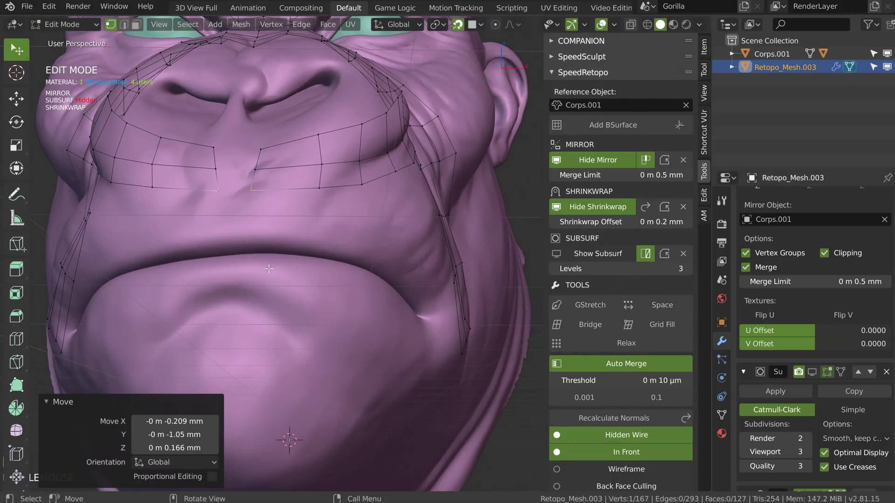
click(243, 251)
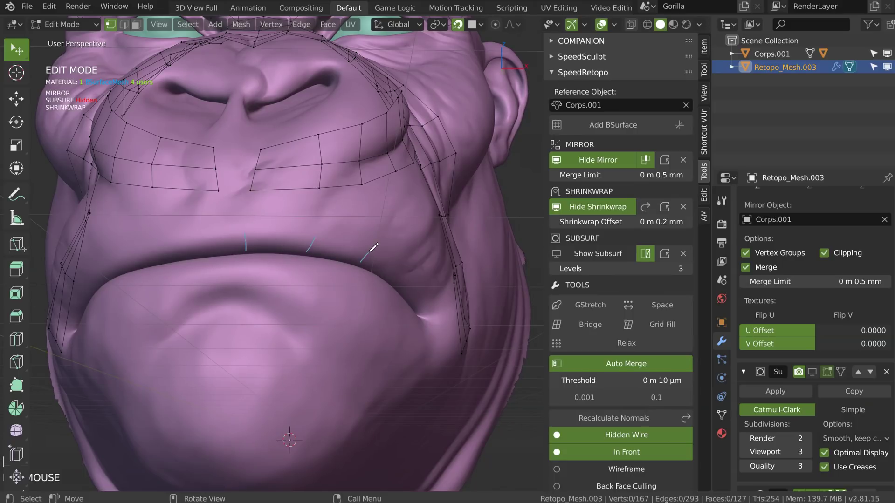
middle_drag(465, 284, 400, 286)
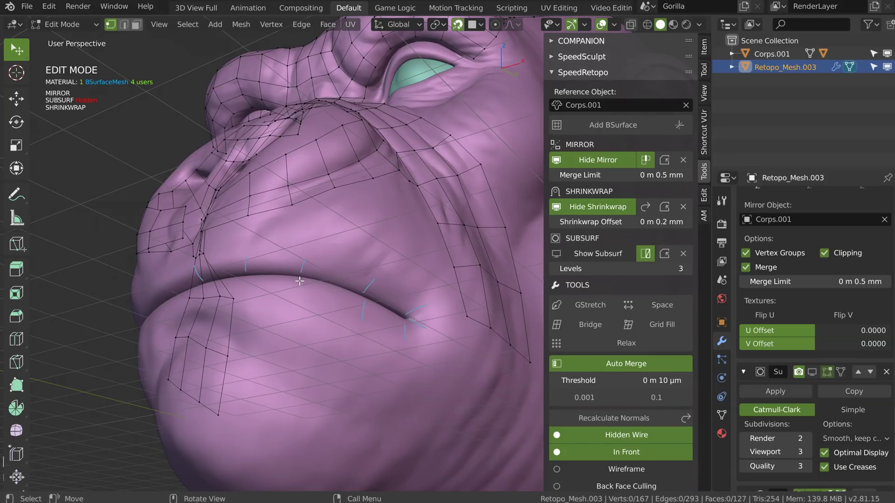
middle_drag(252, 279, 195, 284)
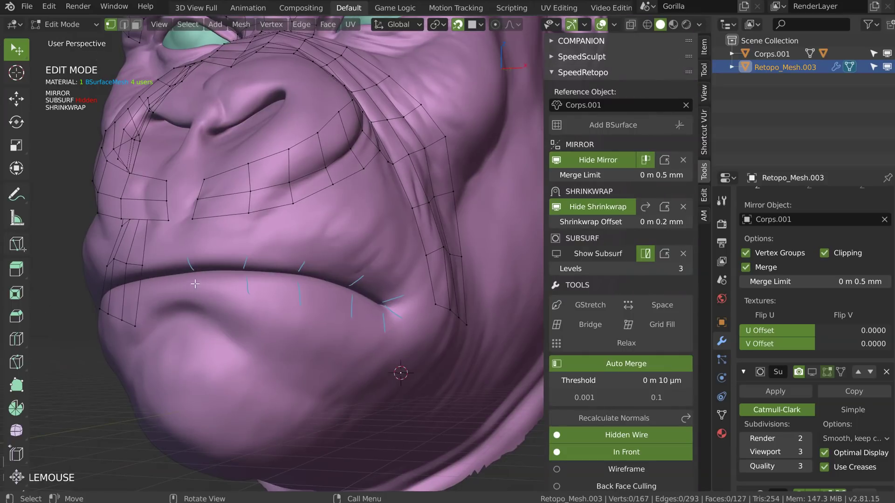
shift+right_click(319, 287)
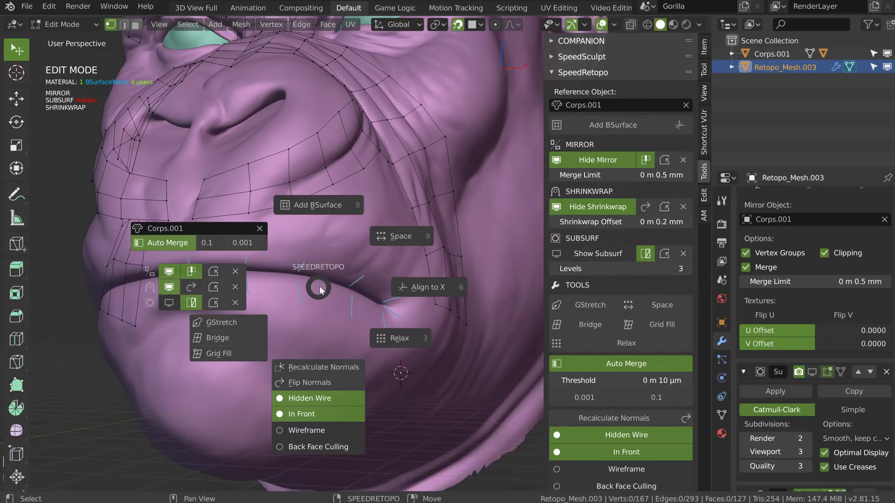
click(319, 206)
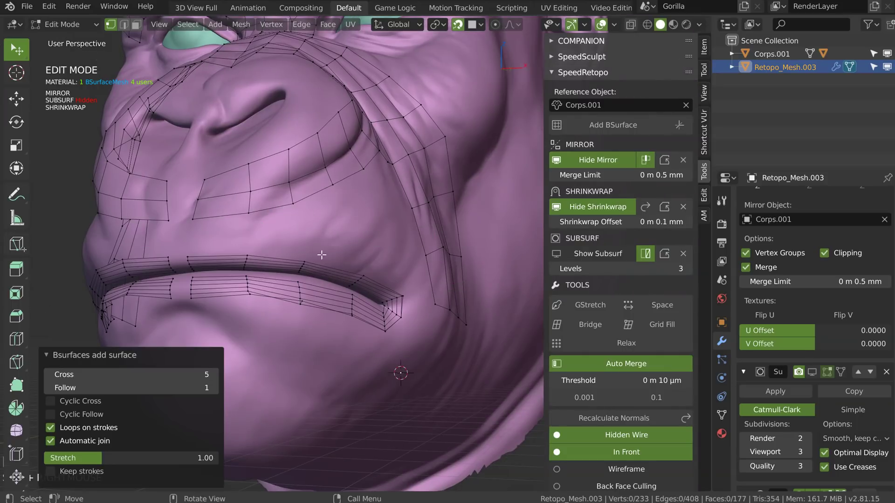
- Reduce the lip surface's Cross count to 1 and keep the subdivision hidden
click(47, 374)
click(47, 373)
click(49, 373)
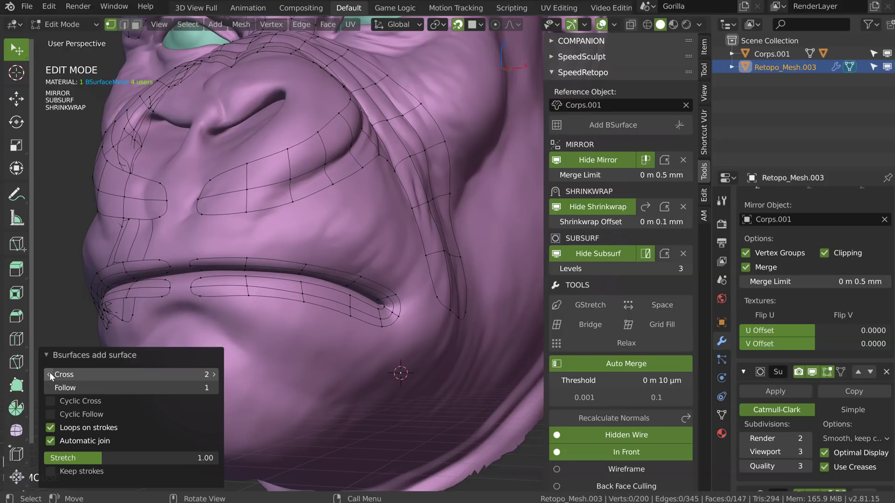
click(602, 253)
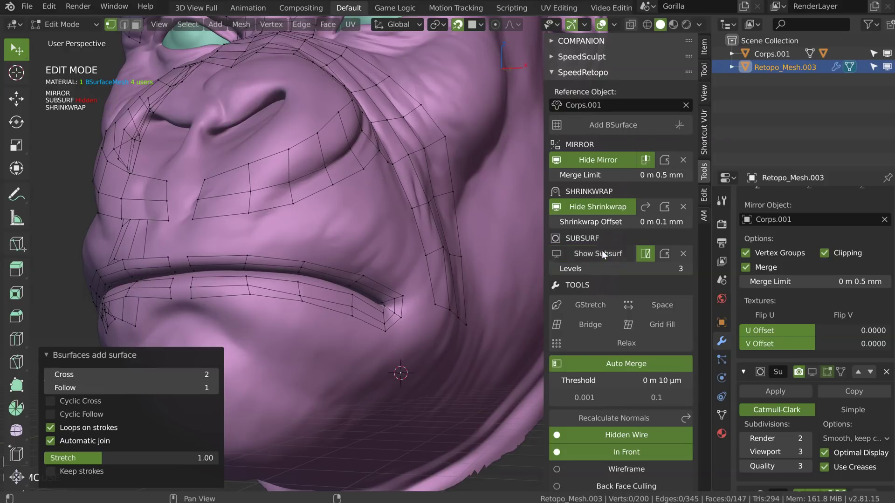
click(48, 374)
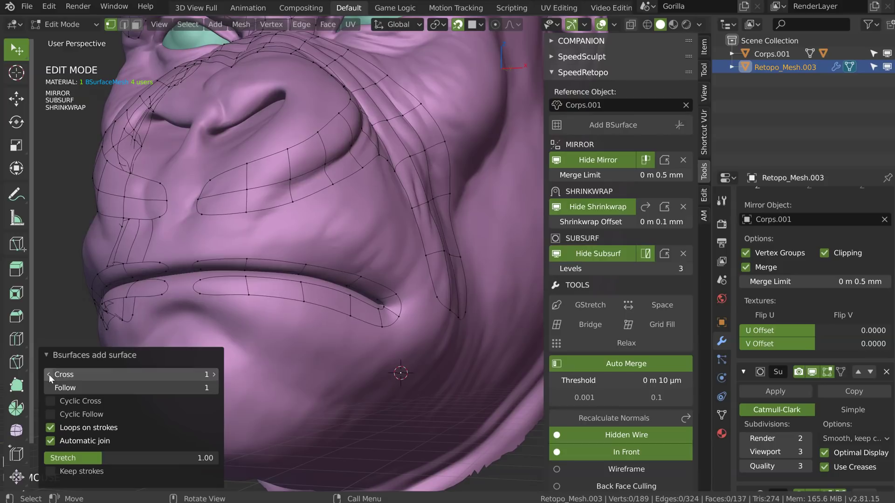
click(604, 254)
- Select the centre edges of the upper and lower lip strips and align them to X
middle_drag(536, 211, 312, 226)
alt+click(316, 233)
alt+shift+click(315, 233)
shift+right_drag(291, 251, 387, 254)
- Move the vertices along the lower lip's upper edge closer to the mouth line, and remove the Subdivision Surface modifier
middle_drag(400, 227, 336, 220)
drag(285, 244, 286, 239)
drag(367, 240, 368, 237)
click(437, 244)
drag(437, 244, 438, 236)
middle_drag(454, 240, 378, 256)
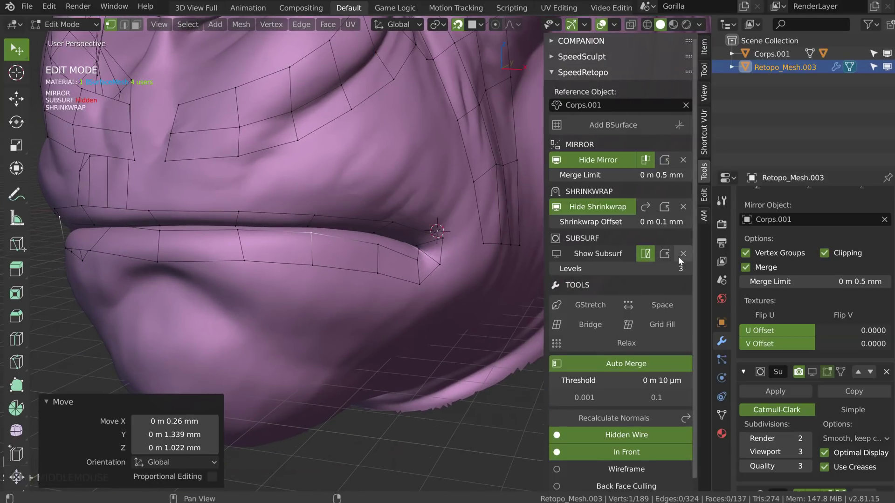
click(680, 257)
- Reposition the lip strip's vertices near the mouth corner
middle_drag(438, 266, 459, 233)
drag(409, 251, 405, 246)
drag(470, 280, 481, 261)
middle_drag(487, 297, 507, 290)
click(508, 288)
- Adjust the lower lip strip's vertices from the mouth corner toward the centre for an even band
drag(476, 306, 478, 293)
drag(397, 278, 408, 274)
drag(295, 264, 298, 259)
middle_drag(298, 258, 303, 245)
drag(257, 264, 265, 247)
drag(383, 253, 379, 248)
ctrl+middle_drag(463, 204, 284, 189)
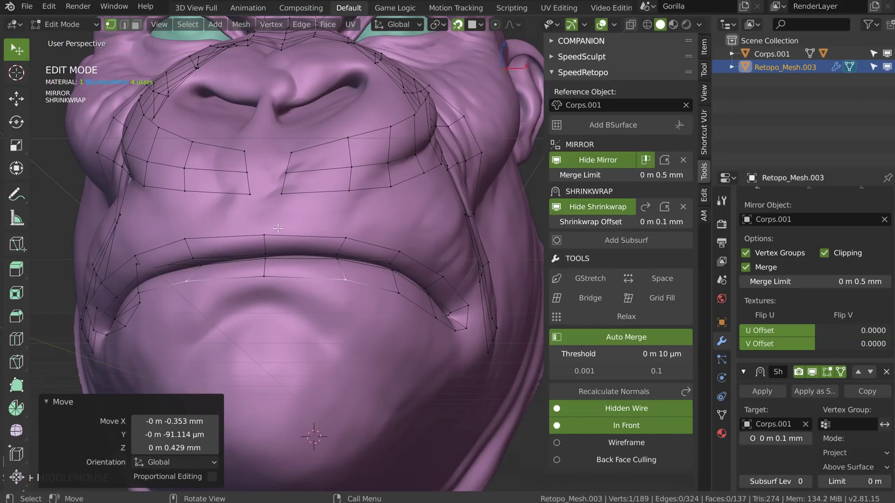
- Add one loop cut across the upper lip strip and one across the lower lip strip, each beside the centre line
scroll(284, 249, up, 2)
key(ctrl+r)
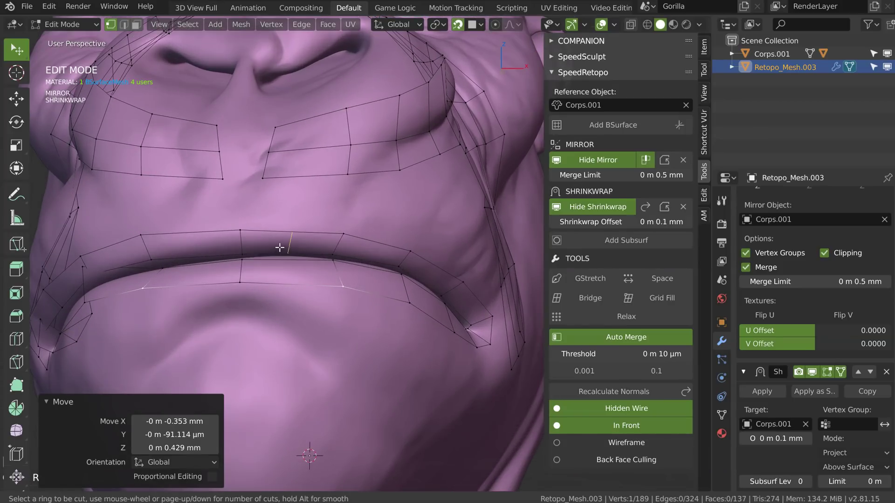
click(282, 246)
click(263, 239)
drag(262, 239, 270, 230)
key(ctrl+r)
click(268, 260)
middle_drag(268, 261, 298, 230)
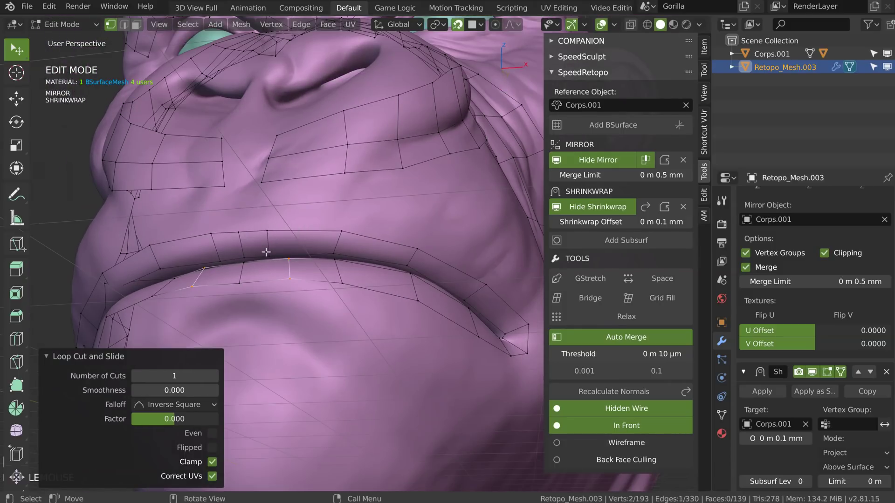
- Extrude the inner end edges of the strip beneath the nose to the mirror centre line
middle_drag(247, 242, 282, 169)
click(277, 160)
key(e)
click(248, 153)
scroll(312, 196, down, 4)
scroll(256, 199, up, 2)
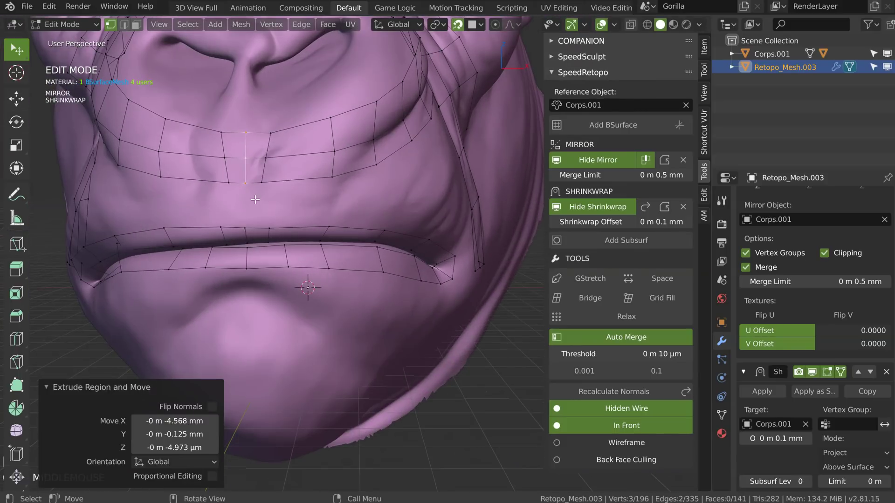
- Bridge the lower edge of the strip beneath the nose with the upper edge of the upper lip strip
click(243, 185)
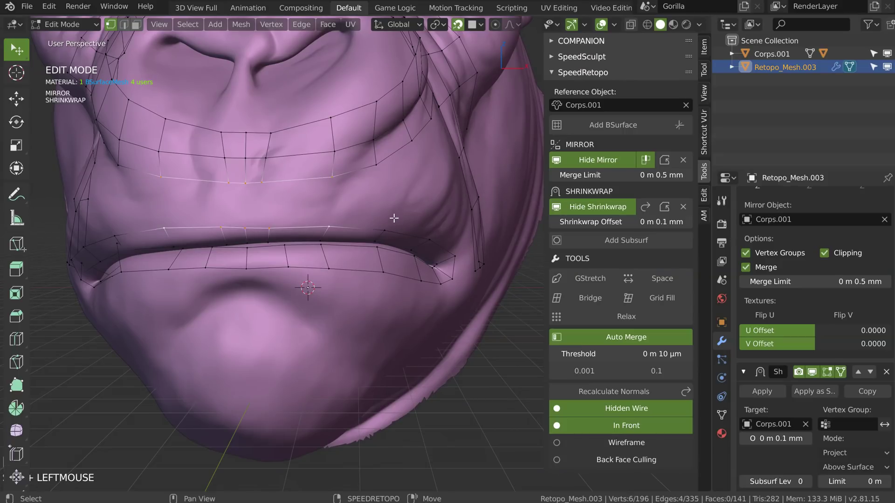
shift+right_click(384, 160)
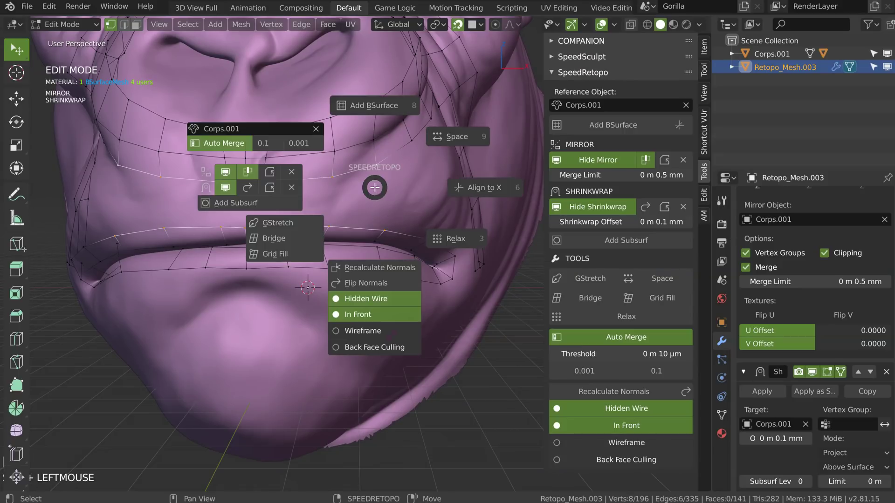
click(278, 236)
- Try one loop cut along the bridged faces above the upper lip and dissolve the added edges
middle_drag(278, 238, 351, 179)
key(ctrl+r)
click(343, 202)
right_click(343, 202)
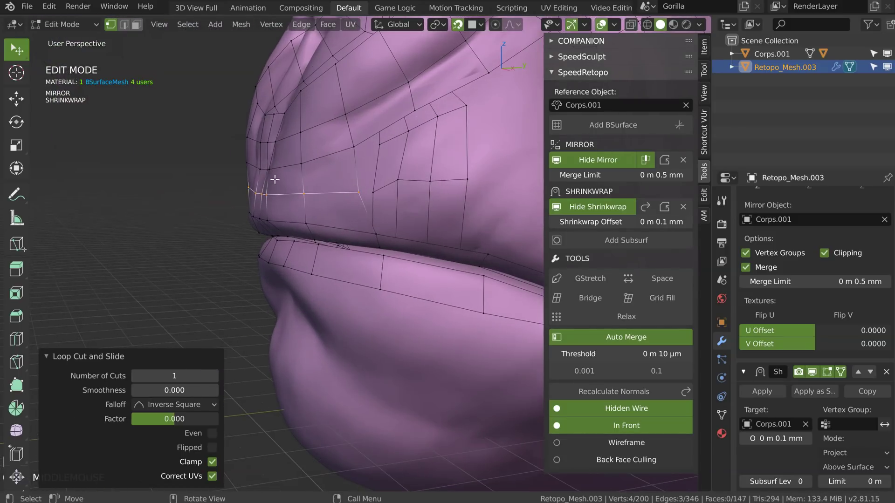
middle_drag(275, 179, 277, 144)
middle_drag(276, 200, 309, 222)
key(2)
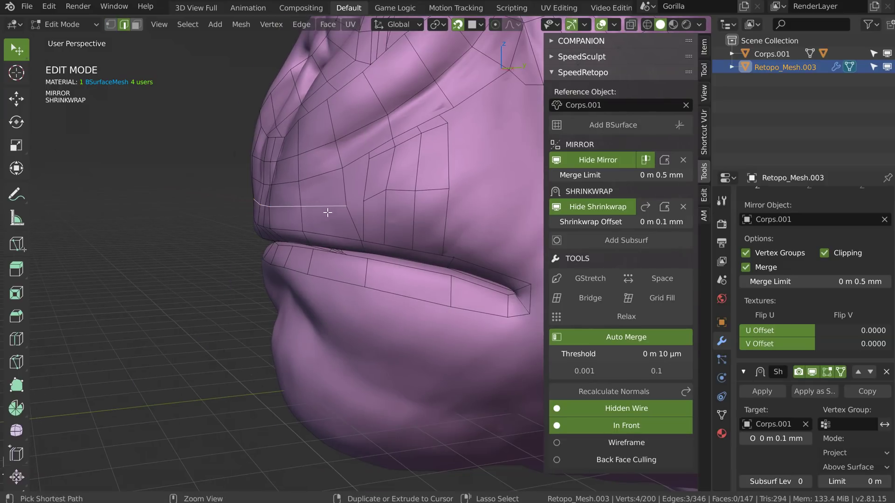
key(ctrl+x)
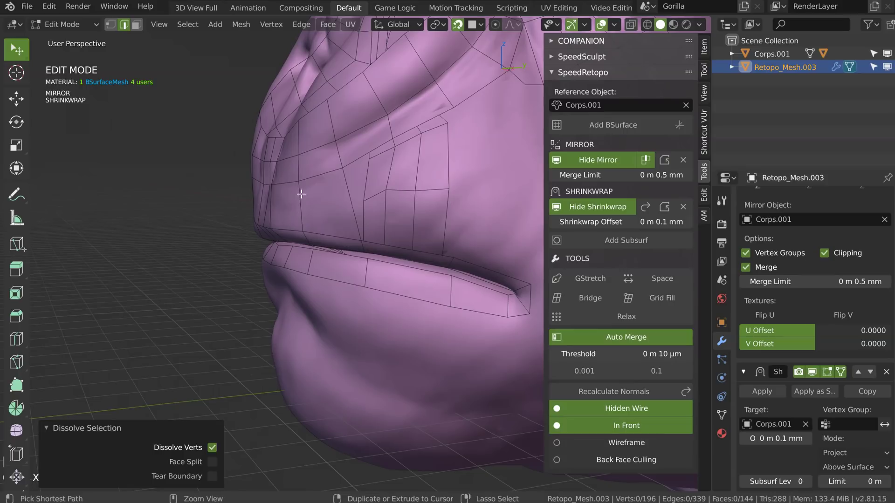
- Add one centred loop cut along the bridged faces above the upper lip
key(ctrl+r)
click(299, 193)
right_click(297, 191)
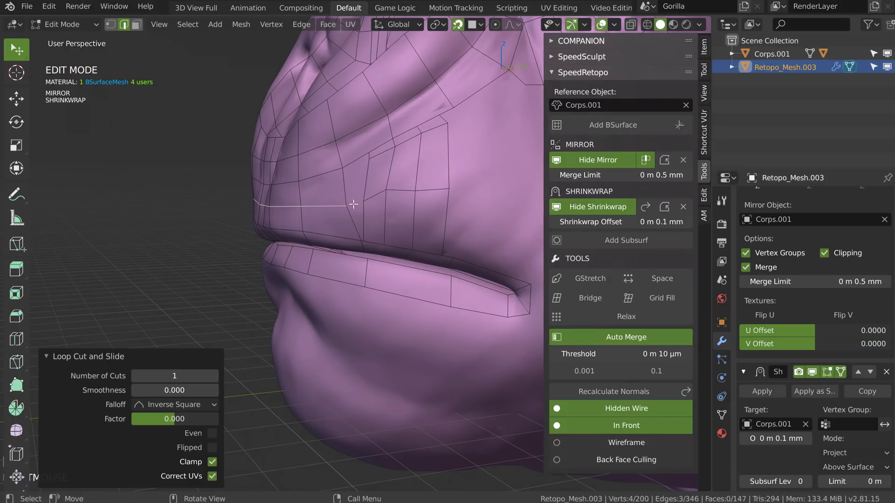
middle_drag(286, 218, 302, 213)
middle_drag(353, 230, 368, 224)
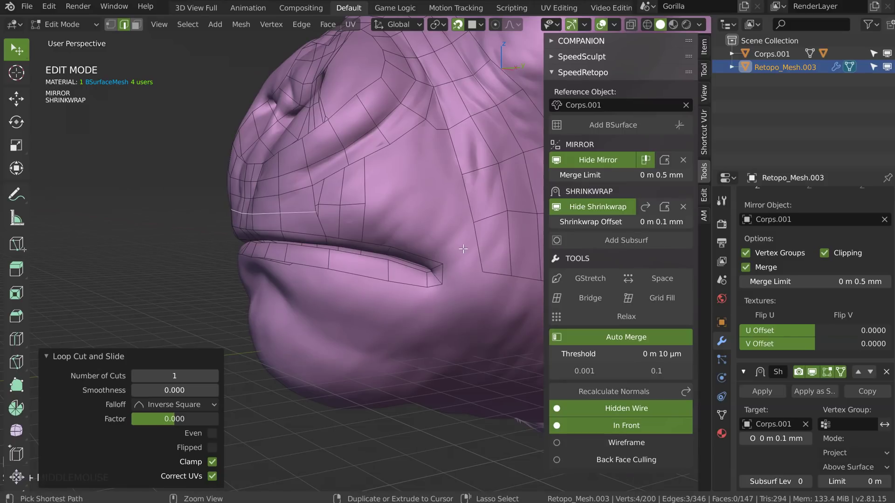
- Maximize the 3D viewport and collapse the settings of the last operation
key(ctrl+space)
middle_drag(475, 212, 339, 275)
click(46, 356)
middle_drag(340, 275, 313, 233)
ctrl+middle_drag(391, 256, 279, 229)
- Extrude the end edge of the row above the upper lip three times, following the lip strip around the mouth corner
key(1)
click(317, 264)
key(e)
click(401, 284)
key(e)
click(460, 276)
key(e)
drag(473, 323, 473, 323)
- Reposition the vertices around the mouth corner and in the lower part of the cheek strip
drag(479, 262, 481, 271)
middle_drag(508, 266, 484, 303)
drag(484, 308, 486, 324)
drag(517, 317, 520, 332)
drag(556, 322, 562, 333)
click(601, 330)
drag(508, 240, 559, 255)
middle_drag(439, 259, 416, 315)
scroll(466, 261, down, 2)
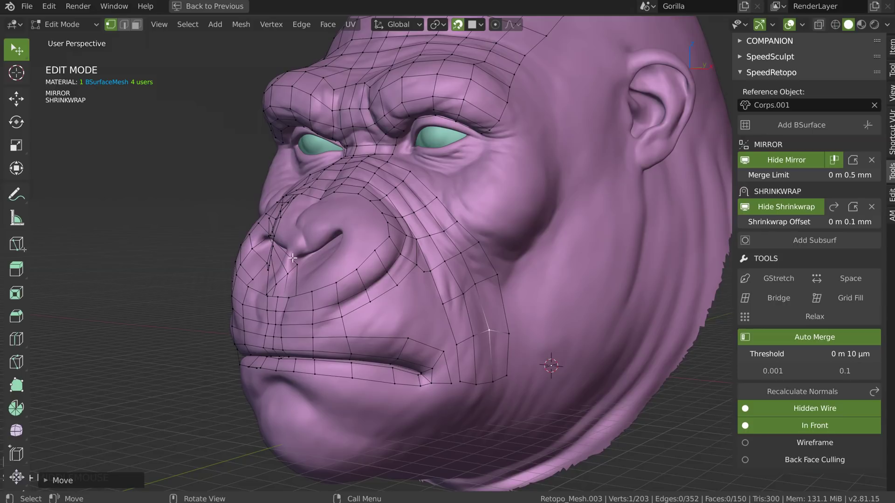
- Adjust the vertex beside the centre line in the strip beneath the nose
middle_drag(375, 367, 382, 289)
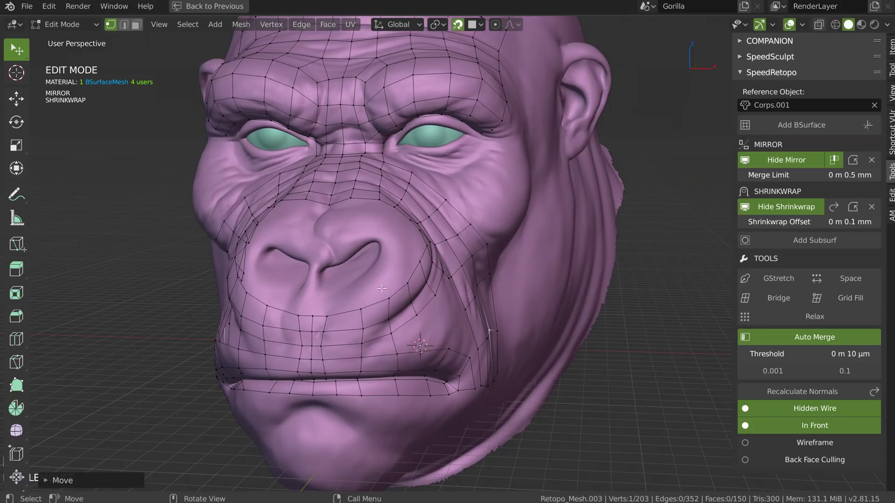
scroll(393, 310, up, 5)
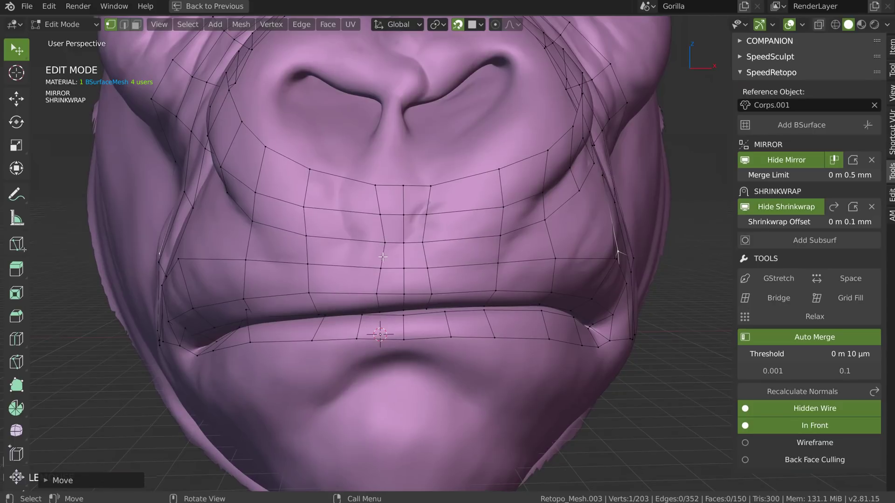
drag(423, 242, 433, 215)
scroll(436, 208, down, 5)
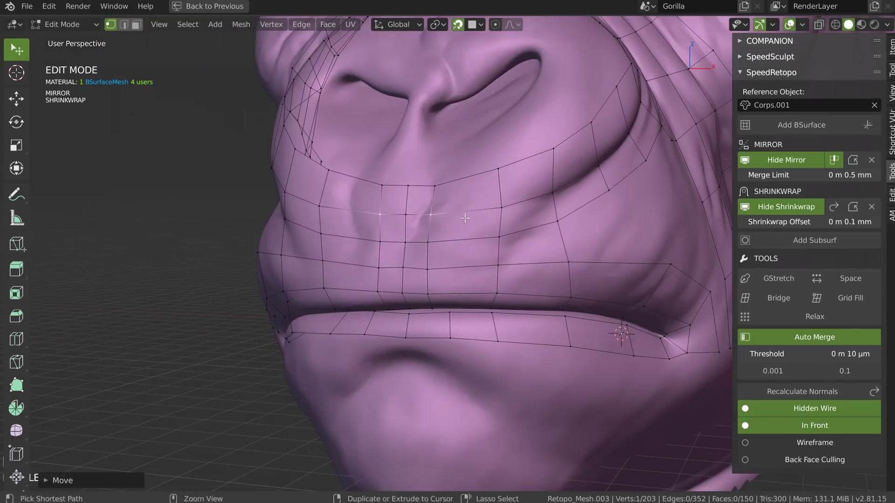
scroll(369, 229, up, 5)
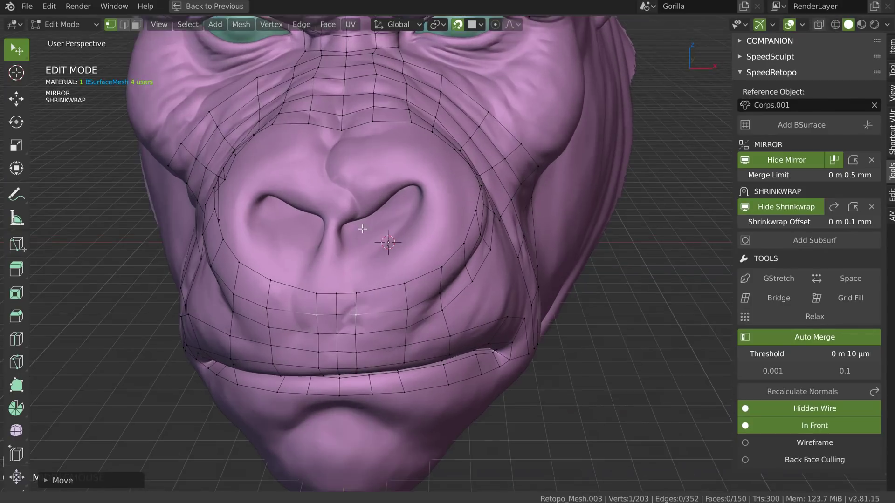
scroll(312, 284, down, 5)
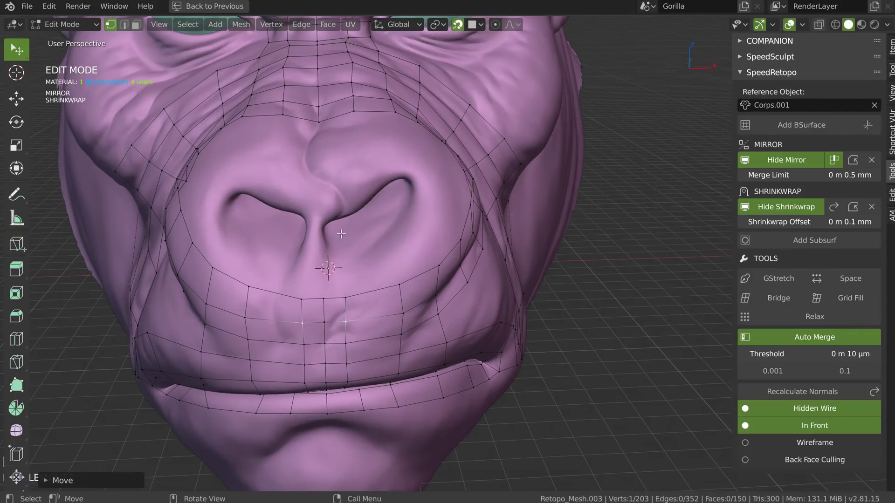
middle_drag(360, 225, 372, 168)
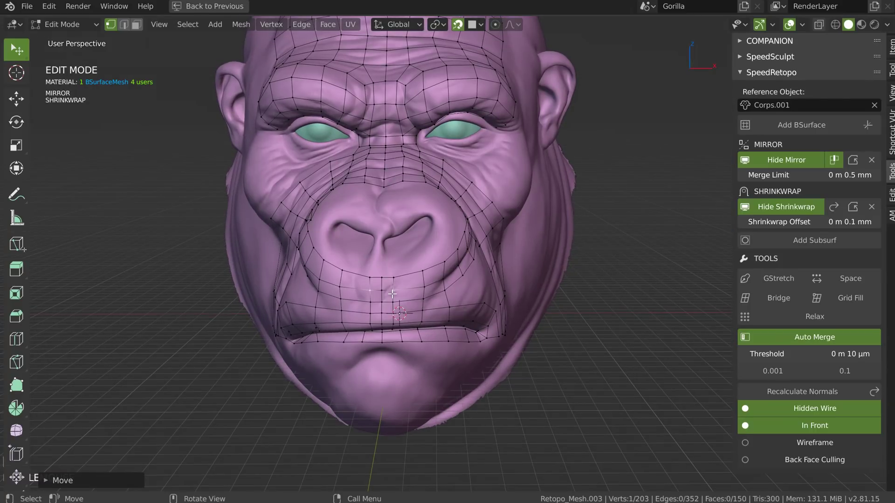
scroll(378, 163, up, 2)
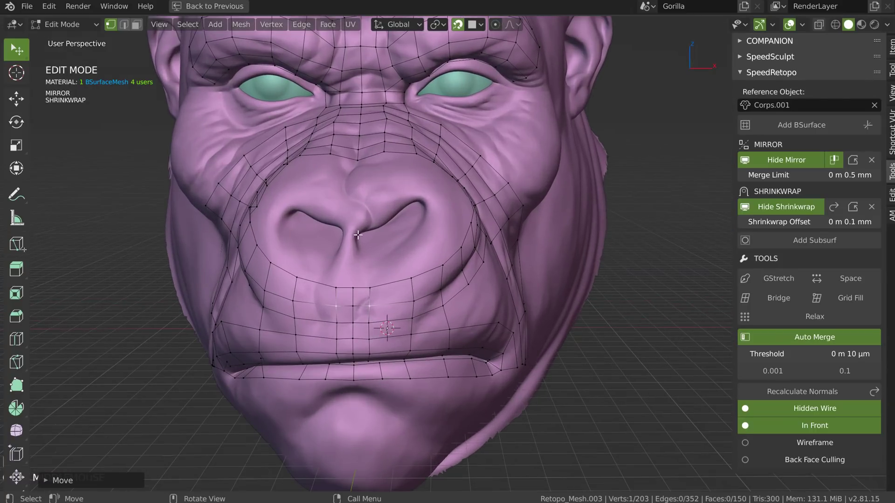
scroll(352, 247, down, 2)
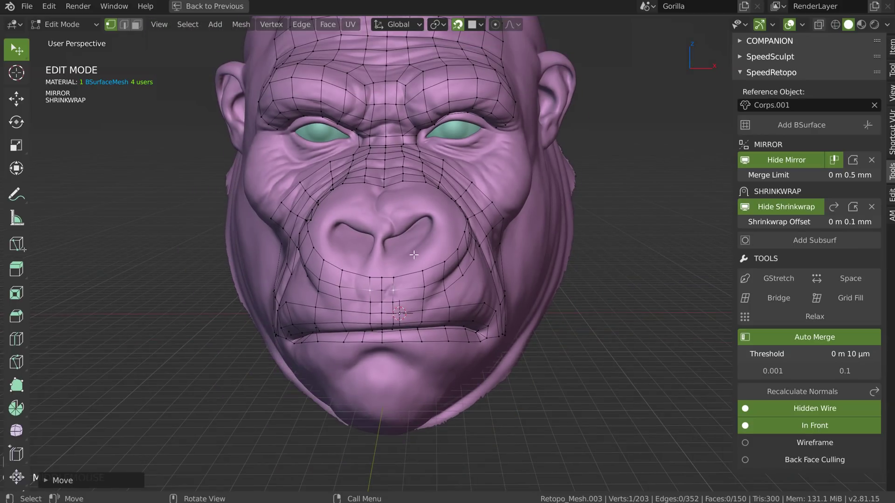
- Adjust two vertices near the lips and add a loop cut across the upper lip rows close to the mouth corner
ctrl+middle_drag(441, 261, 445, 229)
middle_drag(445, 228, 392, 248)
drag(317, 262, 329, 259)
ctrl+middle_drag(319, 281, 288, 273)
drag(288, 274, 276, 273)
ctrl+middle_drag(280, 222, 380, 274)
key(ctrl+r)
double_click(378, 240)
ctrl+middle_drag(380, 274, 356, 277)
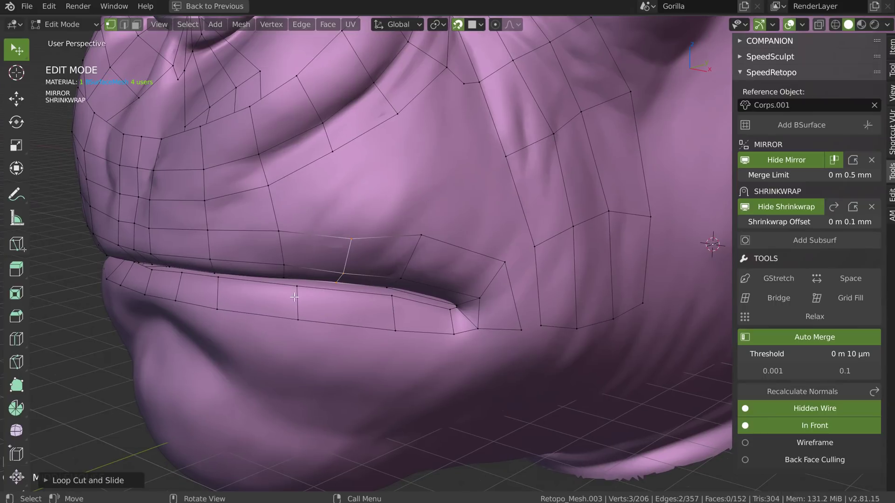
- Slide a cross edge of the lower lip strip toward the centre and add a loop cut in the face beside it
click(298, 303)
key(g)
key(g)
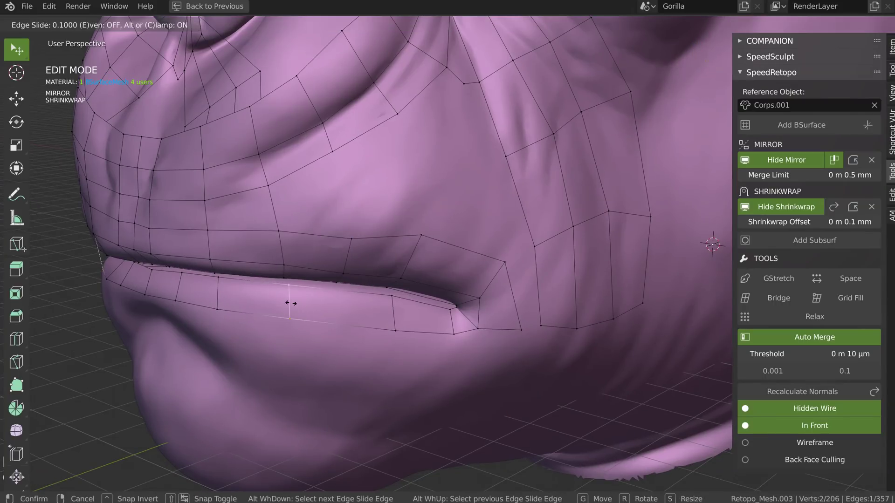
click(284, 304)
key(ctrl+r)
click(342, 301)
click(344, 300)
middle_drag(348, 300, 287, 272)
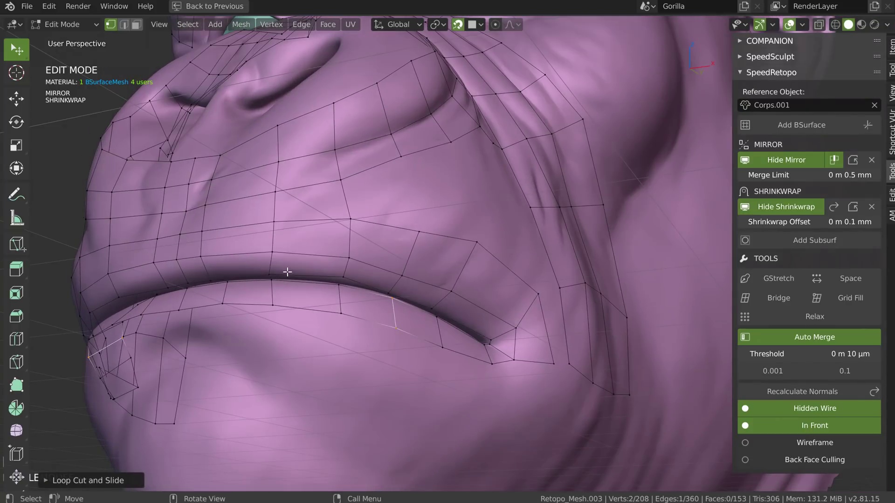
- Select the vertex path along the upper lip row from beside the centre to the mouth corner
click(202, 255)
ctrl+click(515, 326)
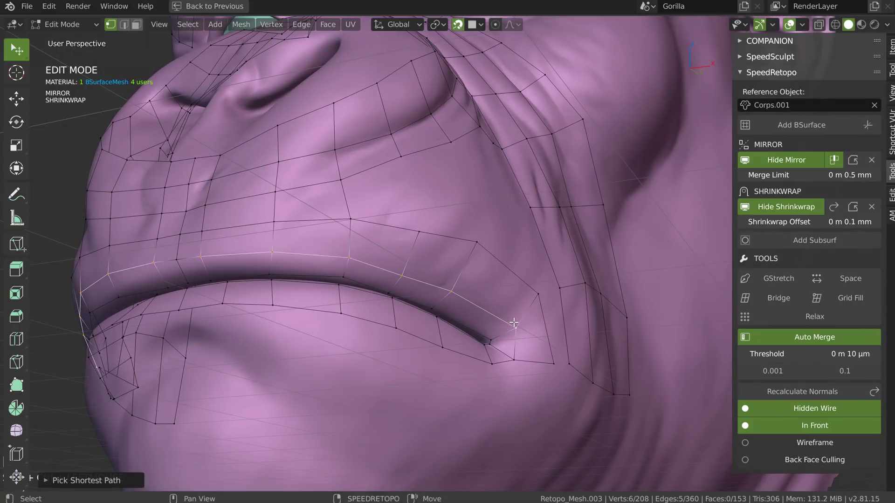
middle_drag(392, 262, 405, 227)
- Fill two faces between the strip beneath the nose and the upper lip row, evening out the vertices around them
click(333, 189)
shift+click(342, 216)
key(f)
drag(393, 143, 392, 157)
drag(401, 230, 398, 207)
drag(471, 233, 487, 217)
drag(349, 220, 355, 212)
click(391, 156)
shift+click(400, 210)
key(f)
- Fill two faces joining the outer corner of the nose strip to the cheek strip
middle_drag(417, 186, 431, 233)
drag(433, 235, 434, 238)
click(415, 145)
click(473, 108)
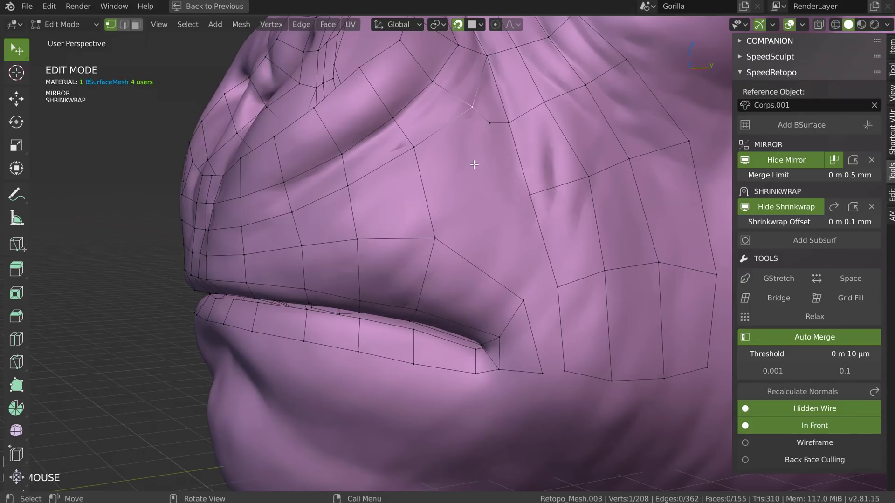
key(f)
click(480, 183)
shift+click(512, 125)
key(f)
- Reposition the vertices along the upper edge of the row above the upper lip
drag(436, 237, 418, 254)
drag(361, 238, 356, 244)
drag(423, 249, 427, 242)
- Add one centred loop cut across the upper lip rows and one across the lower lip strip near the mouth corner
middle_drag(471, 306, 462, 314)
key(ctrl+r)
click(465, 325)
right_click(466, 324)
key(ctrl+r)
click(448, 363)
right_click(448, 363)
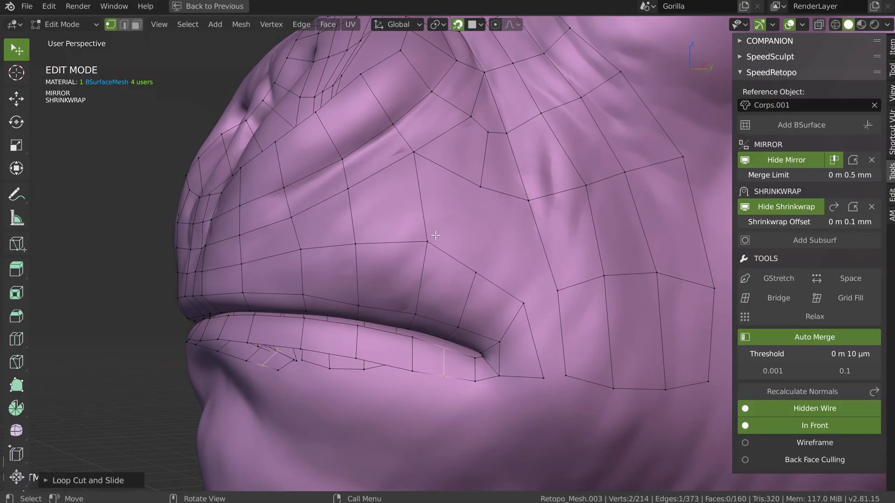
- Fill the face between the upper lip row and the new cheek faces, and adjust vertices above it along the nose fold
click(422, 167)
key(f)
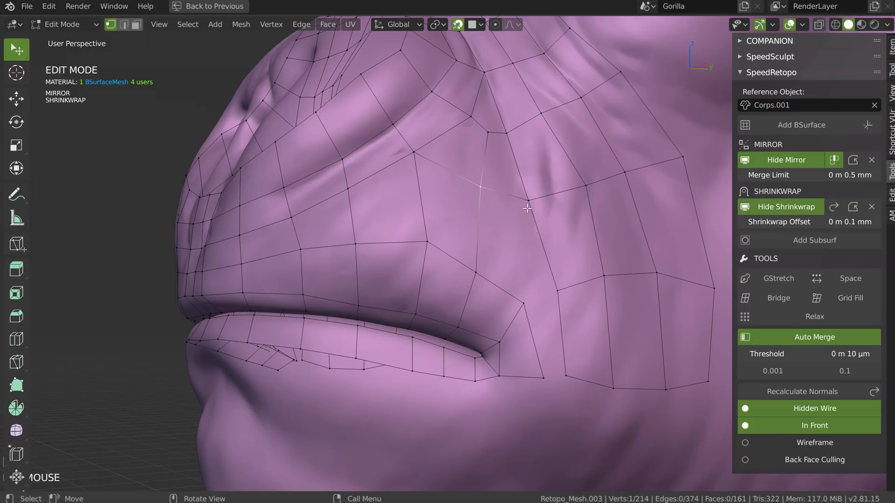
drag(427, 242, 422, 253)
drag(470, 117, 458, 116)
middle_drag(509, 137, 406, 134)
drag(394, 91, 397, 85)
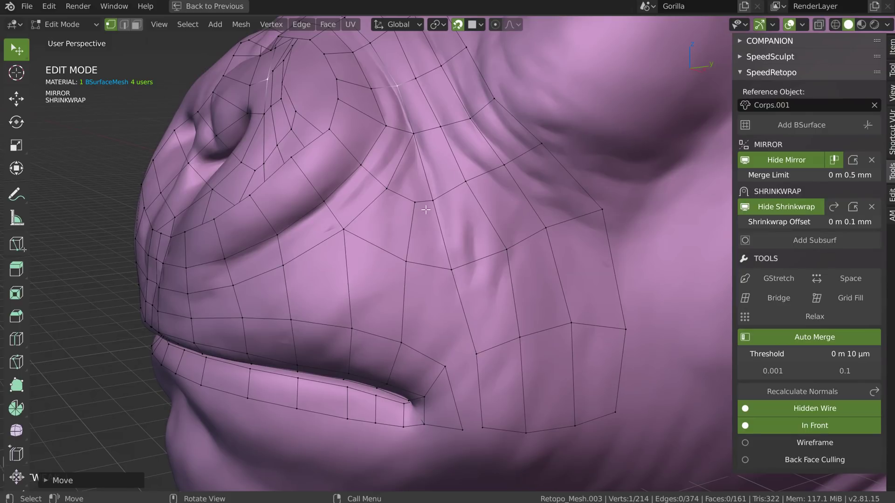
- Move the lip row's outer corner vertex and fill the face between the lip strip's end and the cheek strip
middle_drag(468, 350, 453, 269)
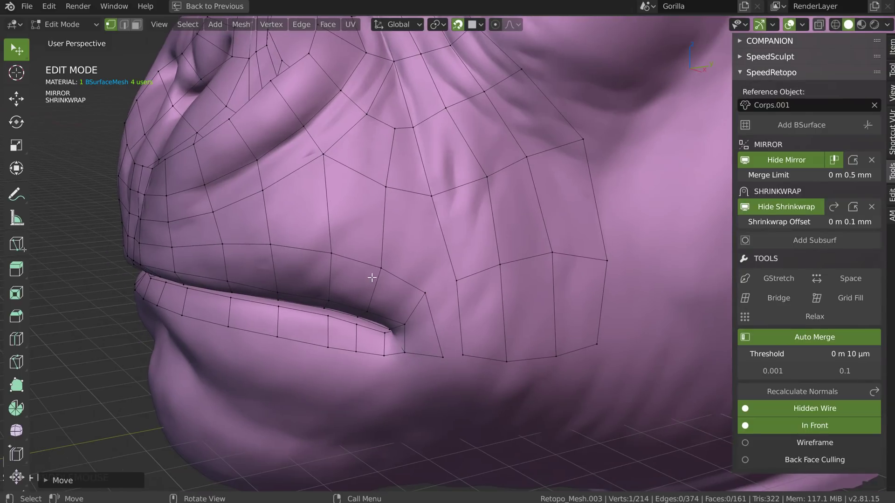
drag(423, 294, 431, 312)
shift+click(458, 283)
shift+click(461, 352)
shift+click(439, 355)
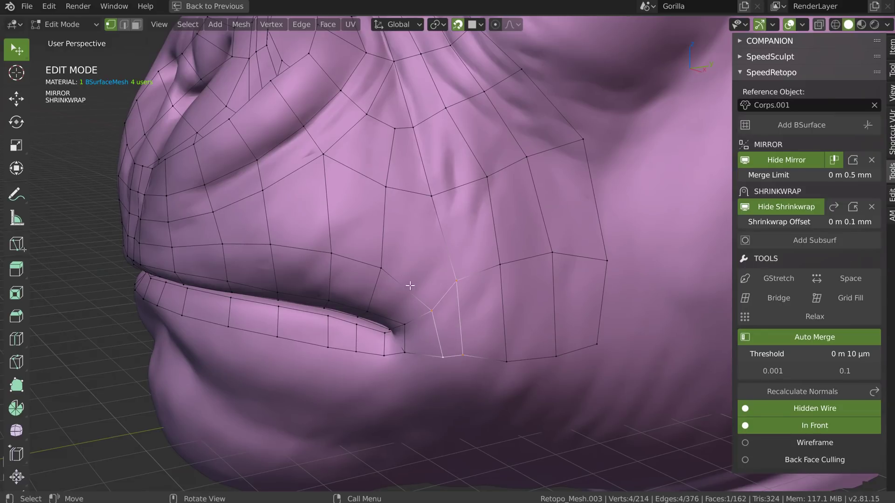
- Add a loop cut across the cheek strip and fill the remaining gap between the cheek and the mouth corner
key(ctrl+r)
double_click(499, 229)
click(458, 288)
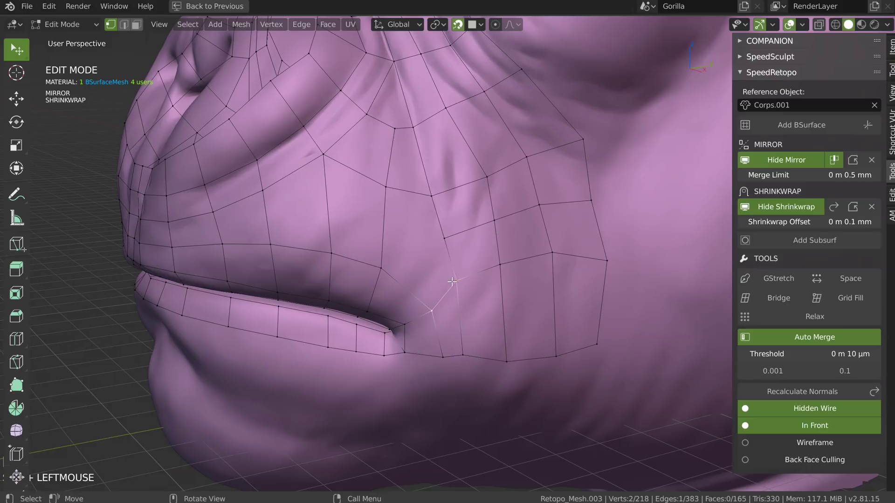
- Shade the retopo mesh smooth in object mode and return to mesh editing
key(Tab)
middle_drag(386, 253, 349, 302)
right_click(409, 254)
click(405, 255)
shift+middle_drag(443, 237, 475, 245)
key(Tab)
- Adjust a vertex on the fold between the nose and the cheek
shift+middle_drag(477, 244, 455, 199)
middle_drag(383, 205, 321, 241)
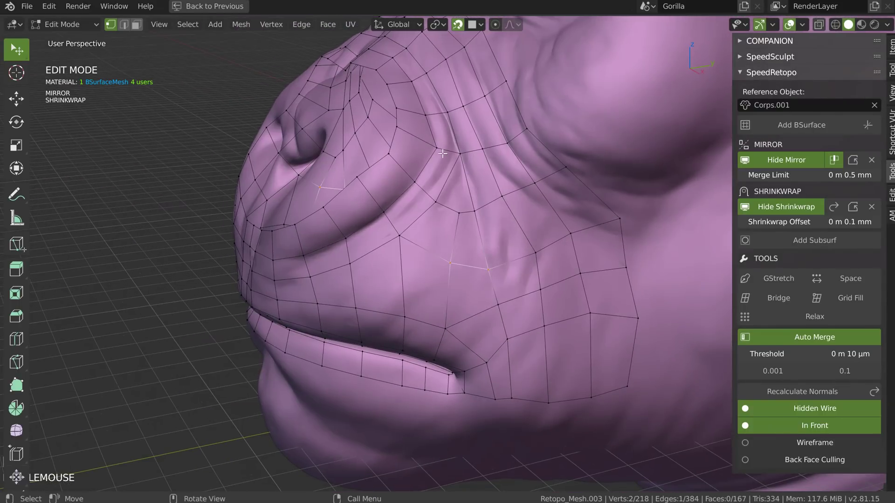
drag(448, 114, 443, 112)
- Add a Subdivision Surface modifier to the retopo mesh and preview it in object mode
mouse_move(411, 154)
middle_down()
mouse_move(429, 152)
mouse_move(411, 195)
mouse_move(407, 150)
middle_up()
click(781, 239)
key(Tab)
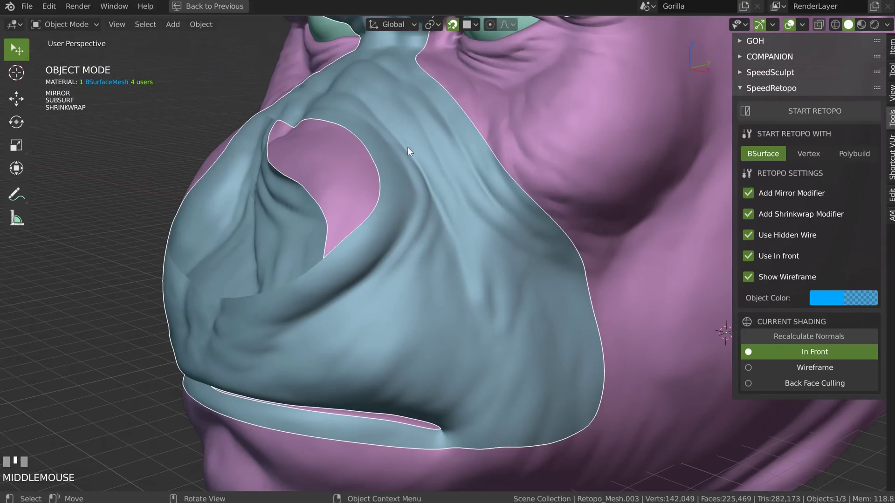
click(468, 228)
- Fine-tune the vertices along the fold between nose and cheek, checking the smoothed surface in object mode after each change
key(Tab)
click(366, 232)
drag(418, 164, 436, 151)
key(Tab)
key(Tab)
click(426, 138)
drag(419, 161, 424, 180)
key(Tab)
key(Tab)
click(446, 169)
drag(445, 210, 441, 204)
key(Tab)
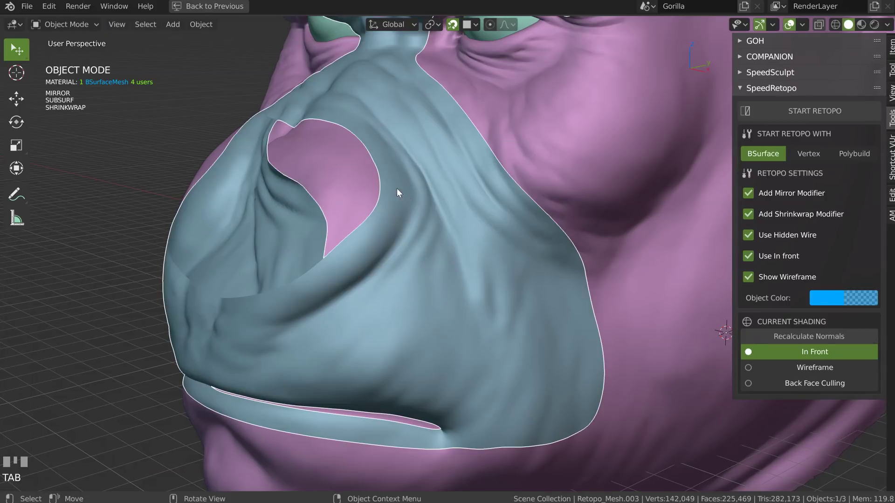
- Inspect the smoothed muzzle, return to mesh editing and remove the Subdivision Surface modifier
middle_drag(397, 190, 446, 167)
shift+middle_drag(500, 275, 467, 222)
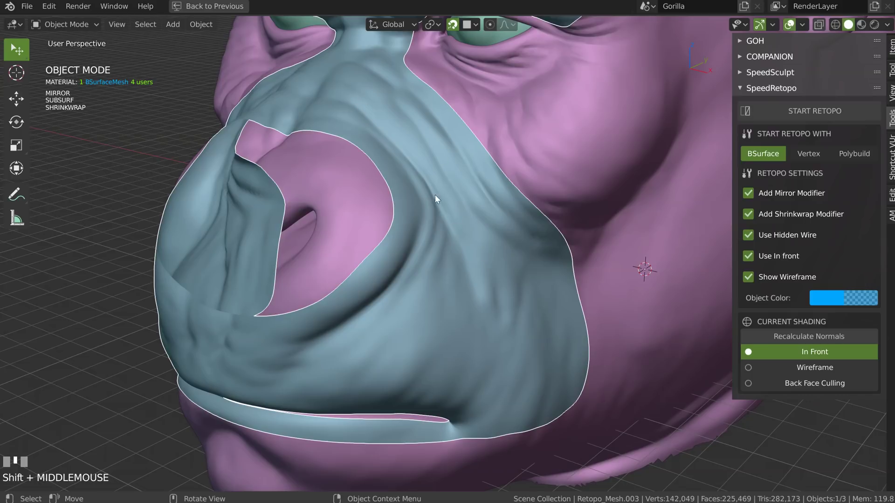
middle_drag(493, 250, 495, 205)
key(Tab)
click(401, 217)
click(871, 255)
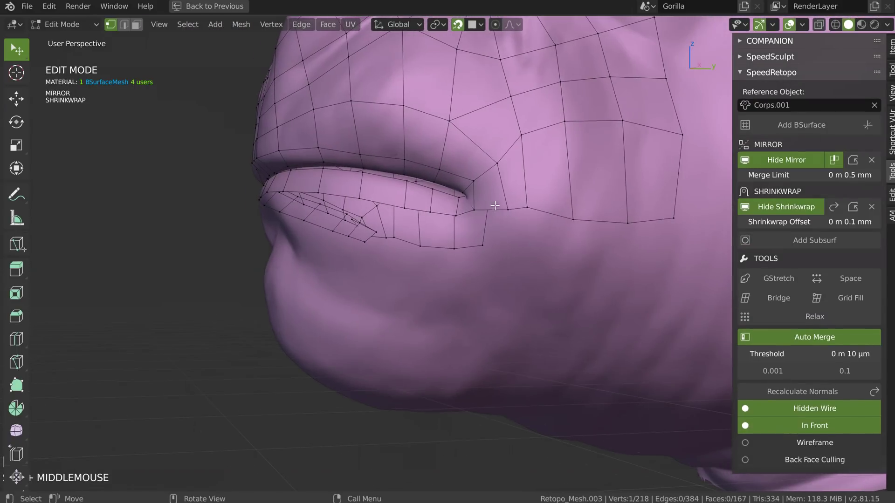
- Reposition the vertices along the lower border of the cheek strip beside the mouth corner
drag(477, 209, 540, 218)
shift+middle_drag(534, 191, 489, 250)
drag(477, 193, 483, 210)
drag(520, 181, 533, 198)
drag(578, 180, 583, 198)
scroll(585, 187, down, 2)
shift+middle_drag(585, 186, 405, 148)
middle_drag(607, 84, 498, 168)
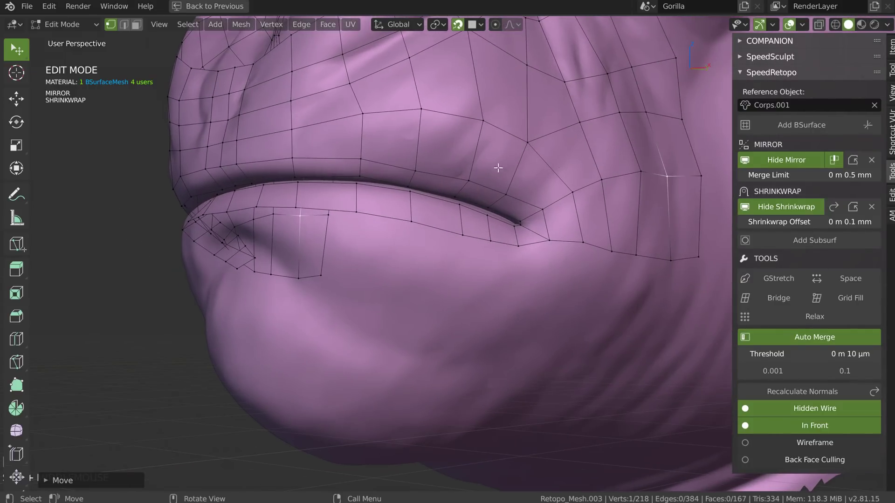
- Select the edge loop along the upper lip up to the mouth corner and space its vertices evenly
ctrl+click(542, 209)
key(alt+q)
click(484, 141)
key(ctrl+z)
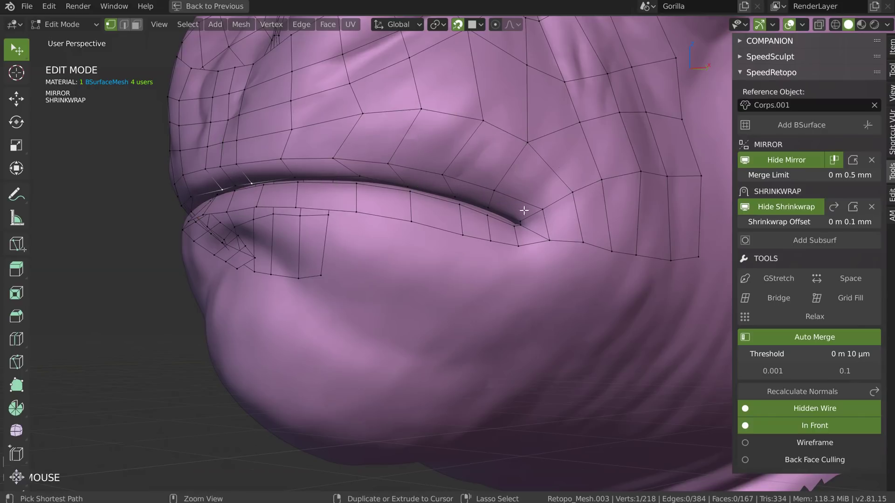
key(alt+q)
click(526, 150)
middle_drag(429, 204, 274, 191)
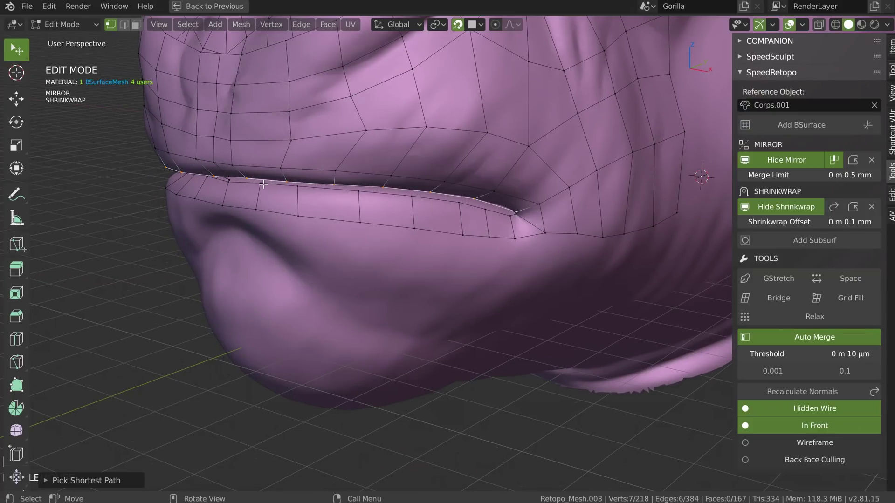
- Even out the vertex spacing along the edges of the lower lip strip up to the mouth corner
click(230, 186)
ctrl+click(508, 217)
key(shift+q)
click(441, 169)
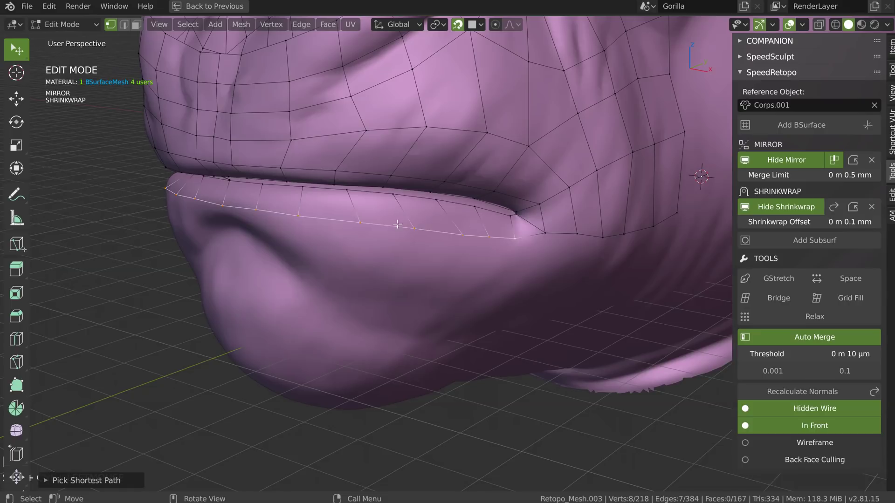
middle_drag(468, 175, 452, 205)
middle_drag(434, 205, 466, 210)
ctrl+middle_drag(322, 215, 332, 168)
- Nudge the lip vertices near the front of the mouth opening
key(g)
click(345, 167)
key(g)
click(361, 164)
middle_drag(433, 175, 461, 171)
- Space the upper lip edge loops evenly and shift a vertex on the cheek strip's lower border
ctrl+click(686, 205)
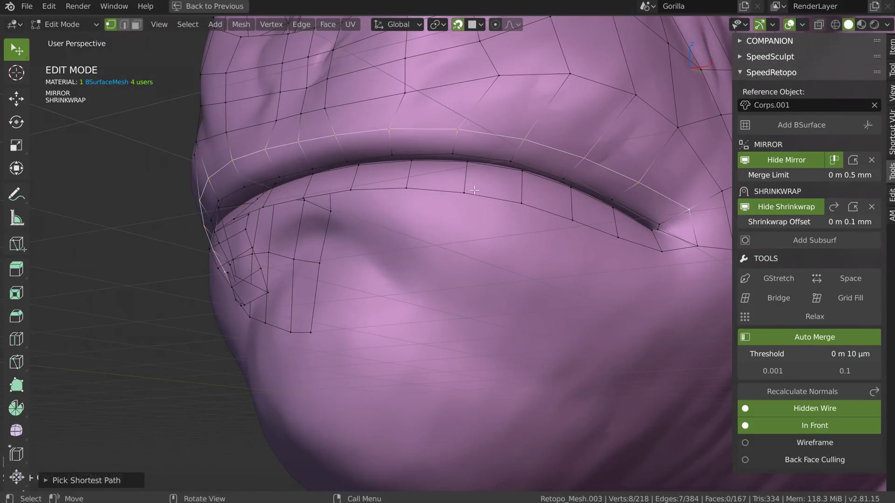
click(306, 164)
ctrl+click(658, 227)
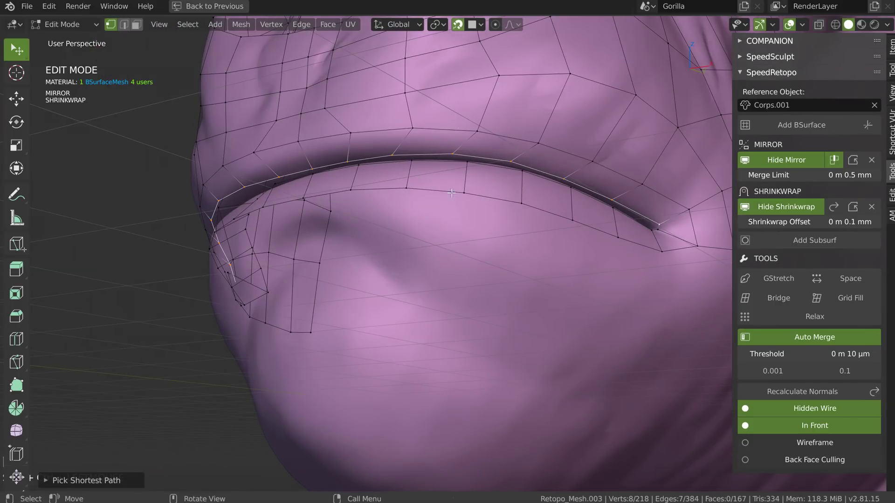
middle_drag(550, 116, 489, 183)
middle_drag(551, 204, 533, 210)
drag(535, 209, 579, 213)
middle_drag(578, 214, 482, 161)
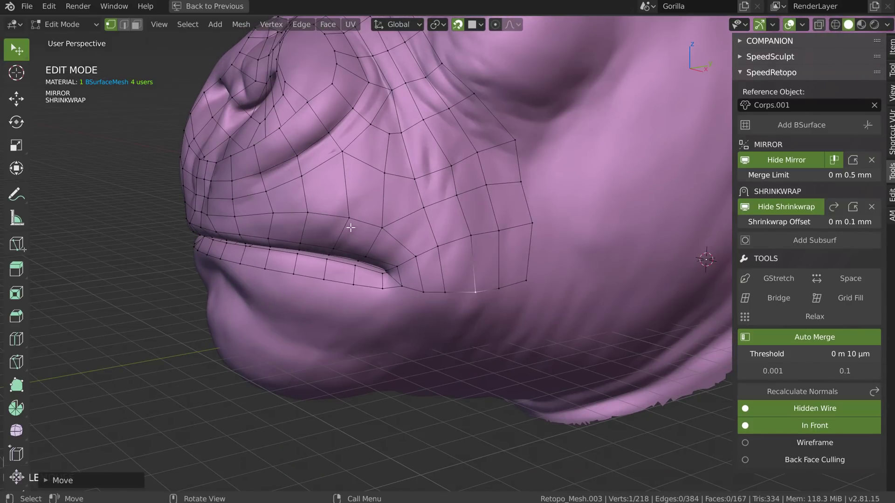
mouse_move(535, 103)
ctrl+right_down()
mouse_move(382, 96)
mouse_move(308, 173)
mouse_move(329, 244)
mouse_move(364, 258)
mouse_move(582, 224)
mouse_move(443, 212)
ctrl+right_up()
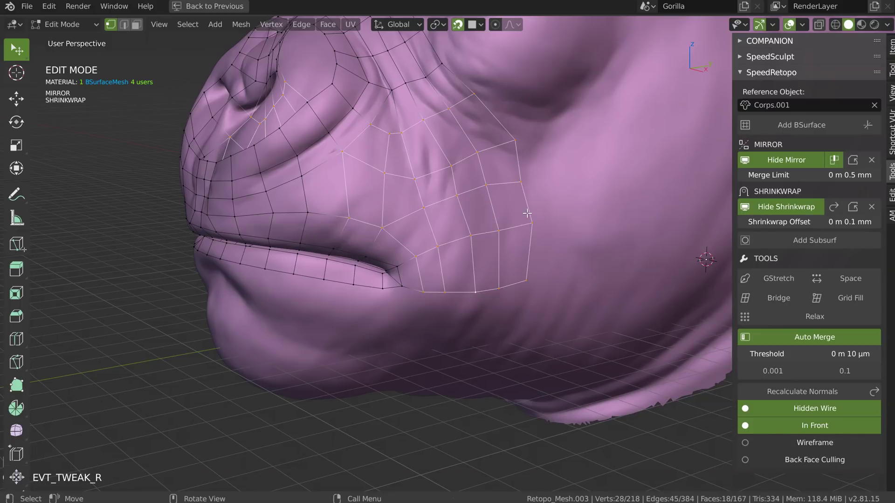
right_click(441, 211)
right_click(516, 264)
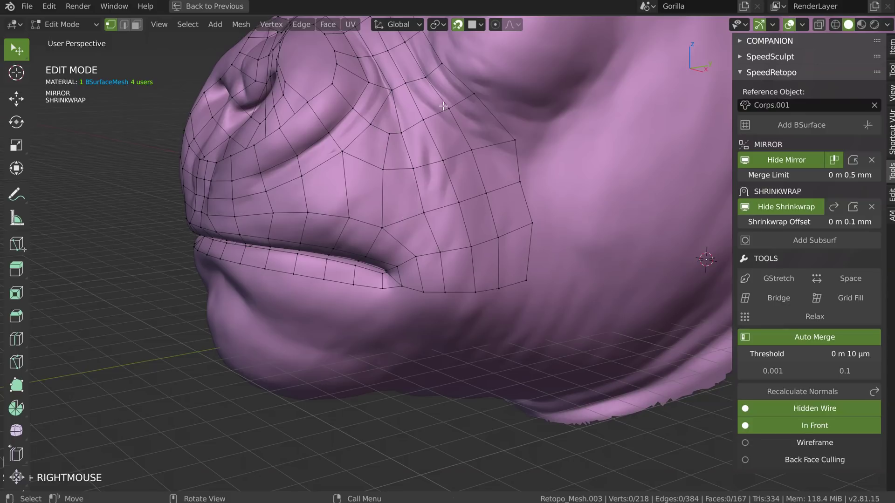
- Reposition the vertices along the outer border of the cheek patch
drag(521, 180, 531, 179)
click(540, 230)
drag(506, 146, 508, 146)
drag(530, 178, 526, 186)
drag(532, 223, 530, 243)
click(502, 239)
click(525, 185)
- Leave mesh editing and enable the wireframe display on the retopo mesh in object mode
key(Tab)
click(494, 151)
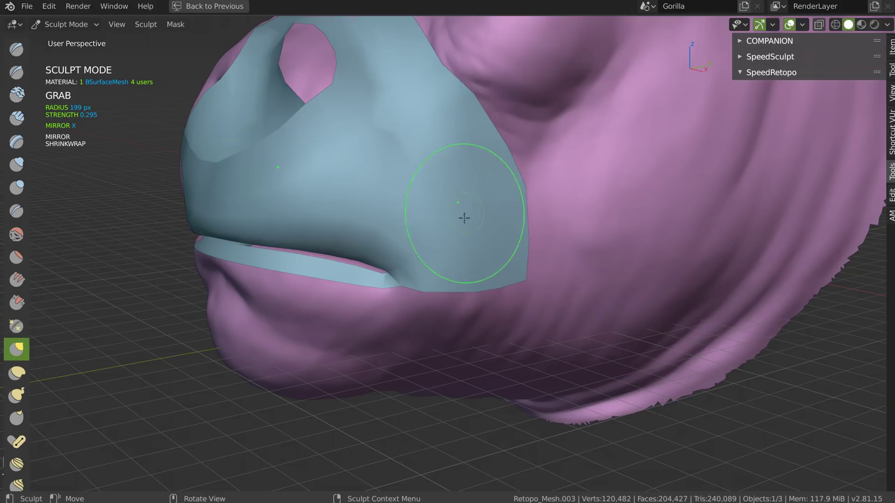
shift+right_click(448, 175)
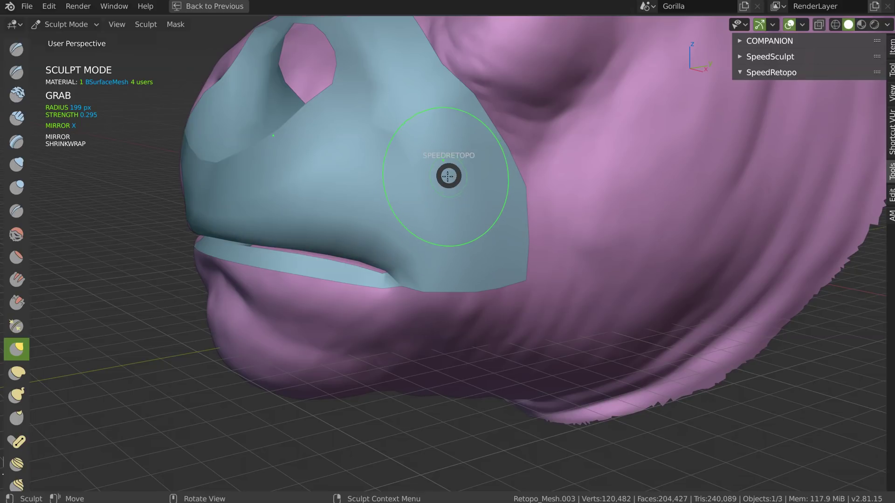
key(Tab)
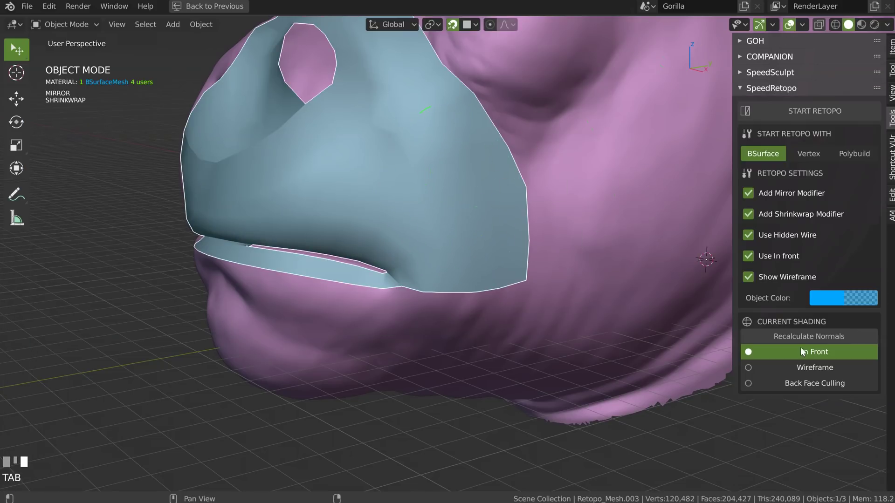
click(815, 368)
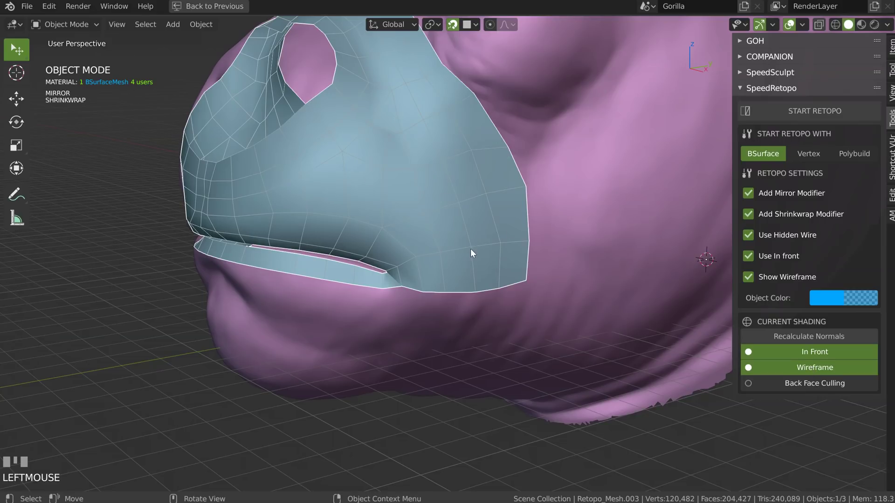
- Smooth the cheek area of the retopo mesh in sculpt mode, and return to mesh editing
mouse_move(553, 247)
middle_down()
mouse_move(435, 212)
mouse_move(499, 153)
middle_up()
key(Tab)
mouse_move(460, 155)
shift+mouse_down()
mouse_move(489, 172)
mouse_move(493, 166)
shift+mouse_up()
mouse_move(429, 191)
shift+mouse_down()
mouse_move(373, 186)
mouse_move(412, 130)
shift+mouse_up()
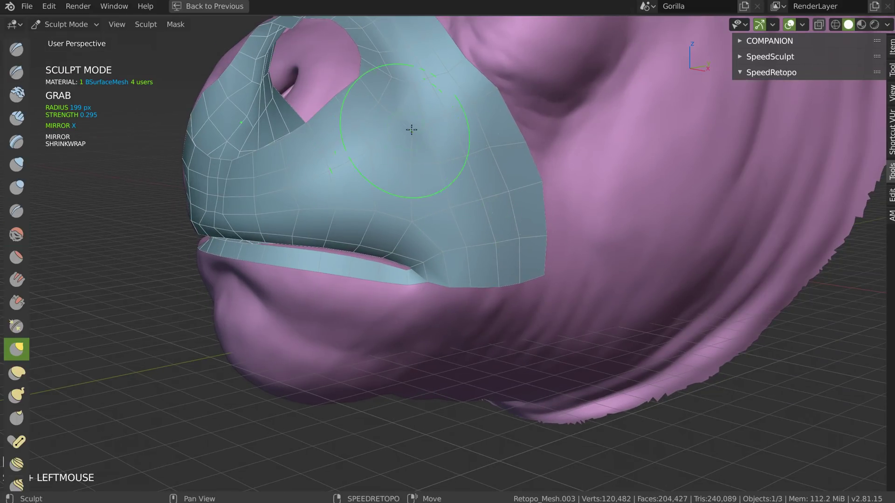
key(Tab)
middle_drag(476, 178, 462, 215)
key(Tab)
- Move a vertex on the lower cheek border just behind the mouth corner
shift+right_click(440, 219)
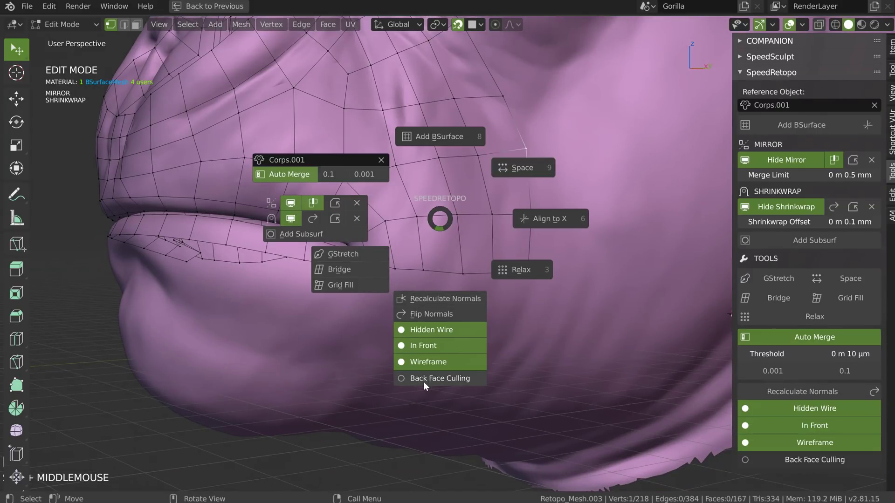
key(Escape)
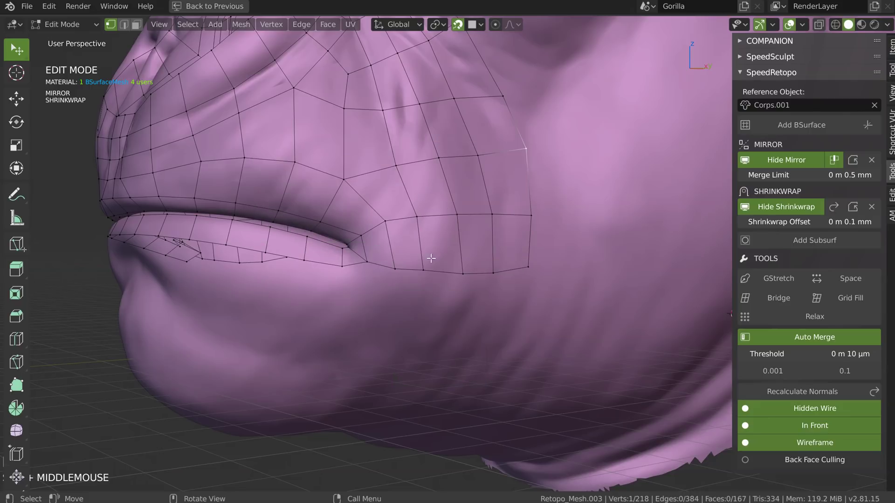
middle_drag(432, 257, 418, 253)
drag(391, 258, 402, 260)
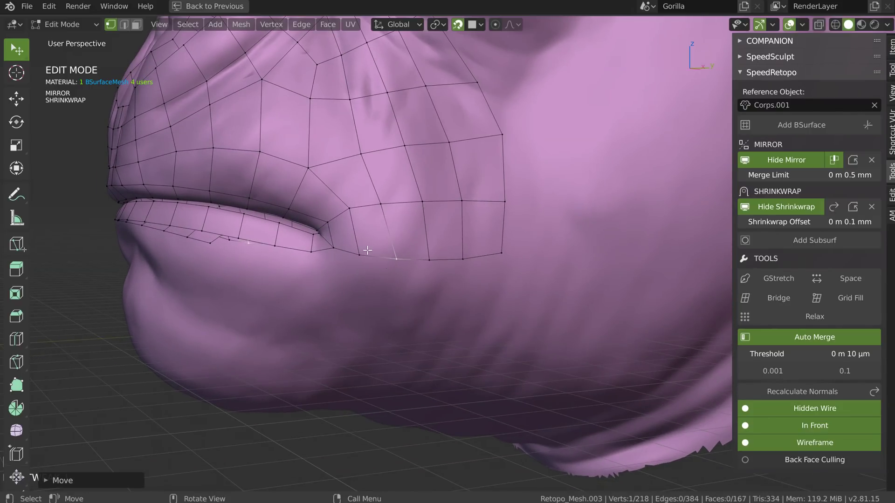
- Draw a curved stroke below the lower cheek border and try to fit the border edges to it with GStretch
drag(332, 251, 411, 285)
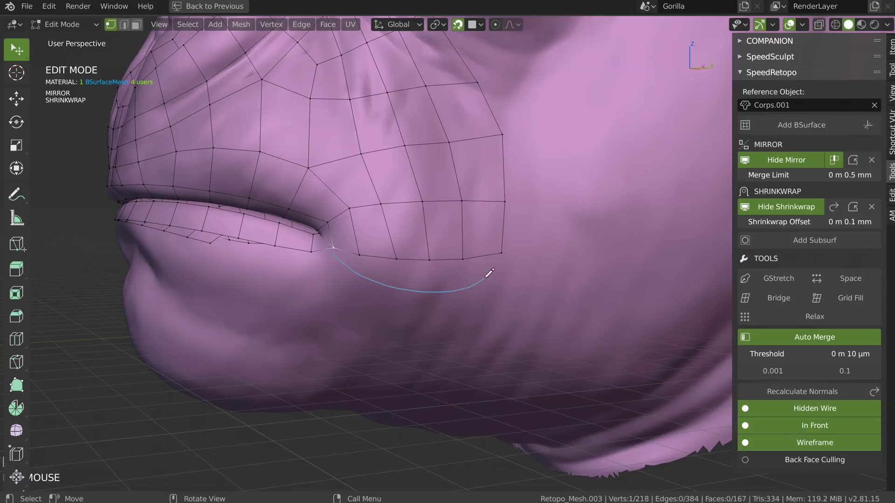
ctrl+click(501, 253)
key(shift+alt+q)
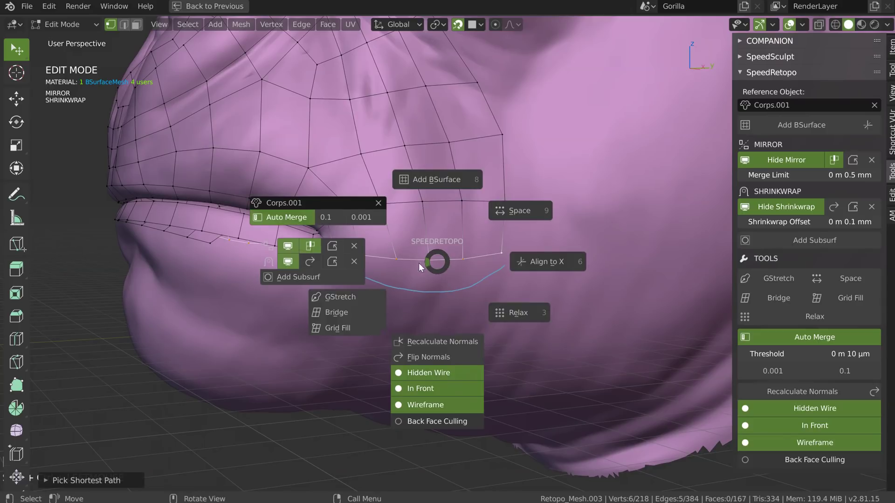
click(341, 298)
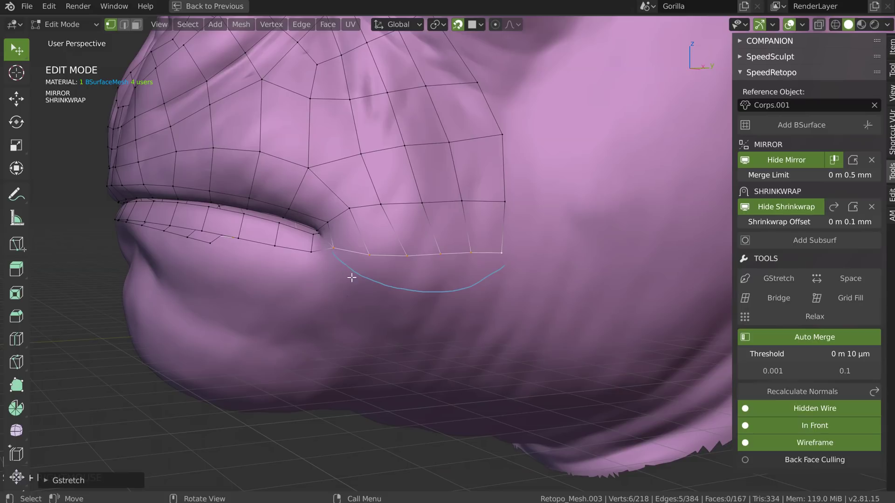
- Try the GStretch methods Project, Spread and Spread evenly on the cheek border, and undo the stretch
click(46, 481)
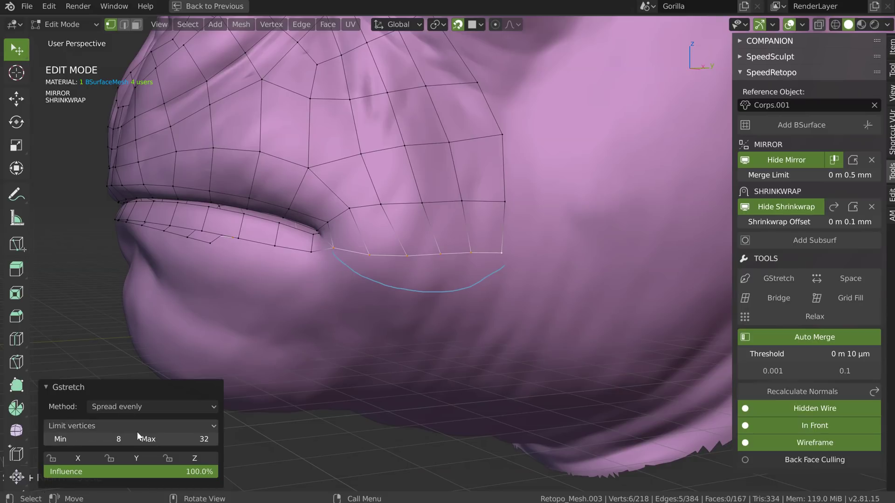
click(139, 407)
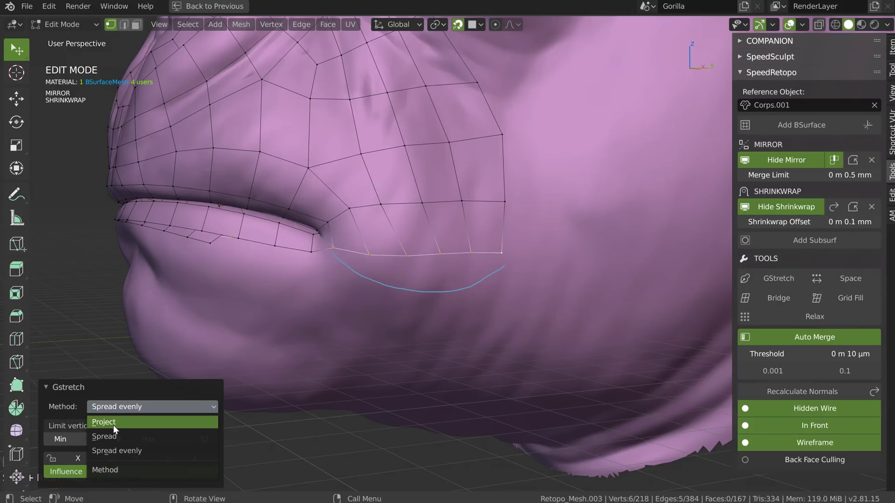
click(114, 422)
click(122, 410)
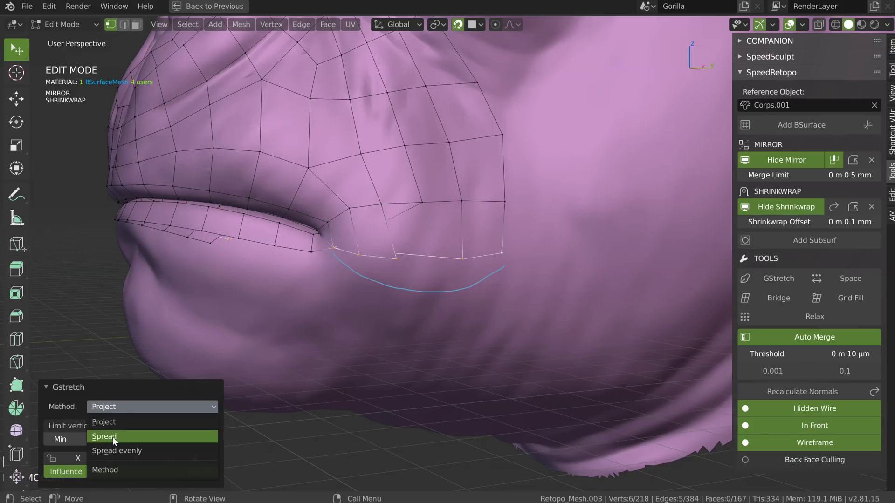
click(111, 436)
click(121, 413)
click(116, 449)
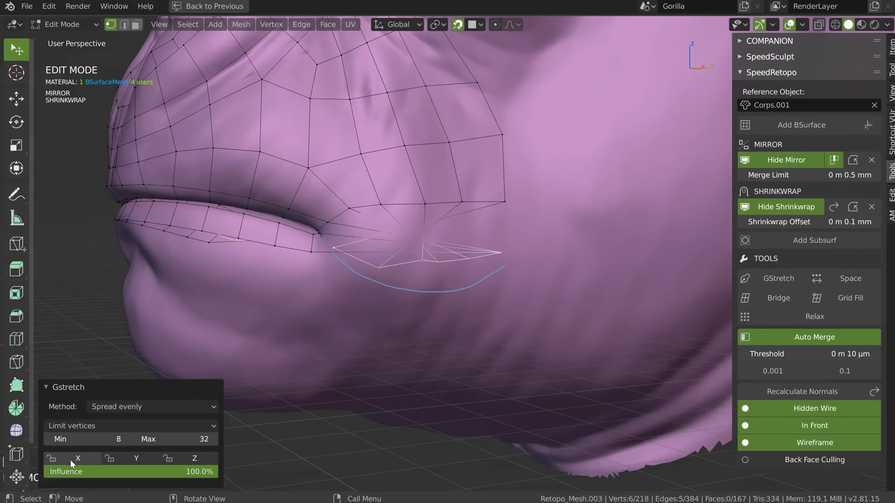
click(423, 354)
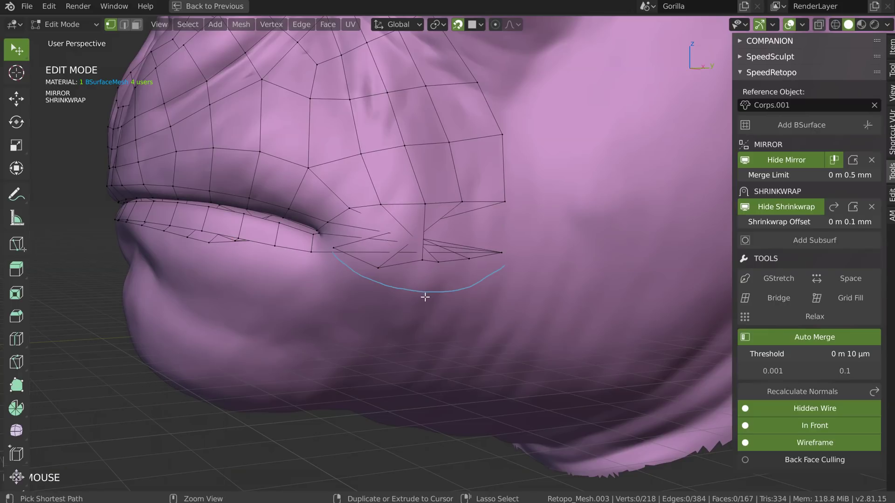
key(ctrl+z)
key(ctrl+z)
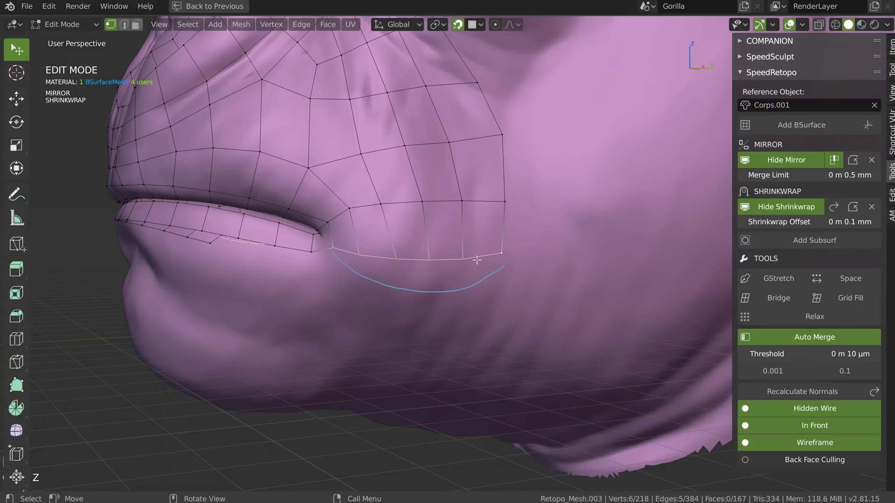
- Delete the Note annotation layer holding the drawn stroke and return to the SpeedRetopo tools
click(891, 98)
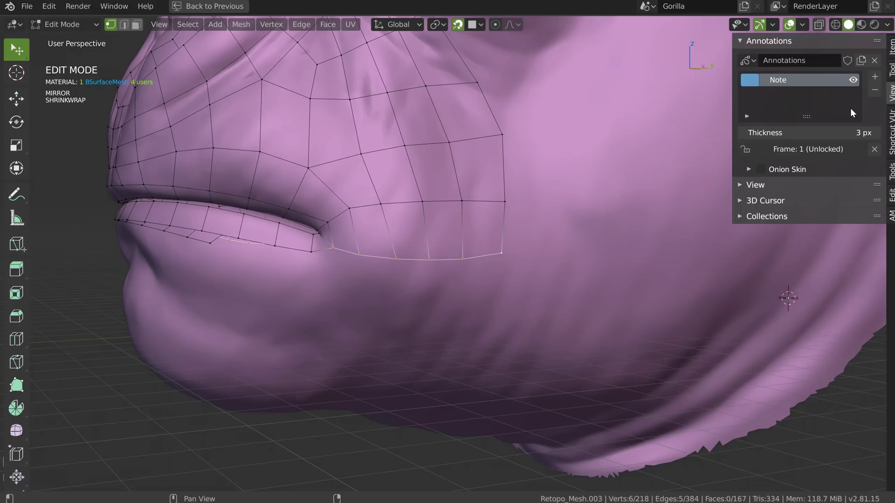
click(874, 90)
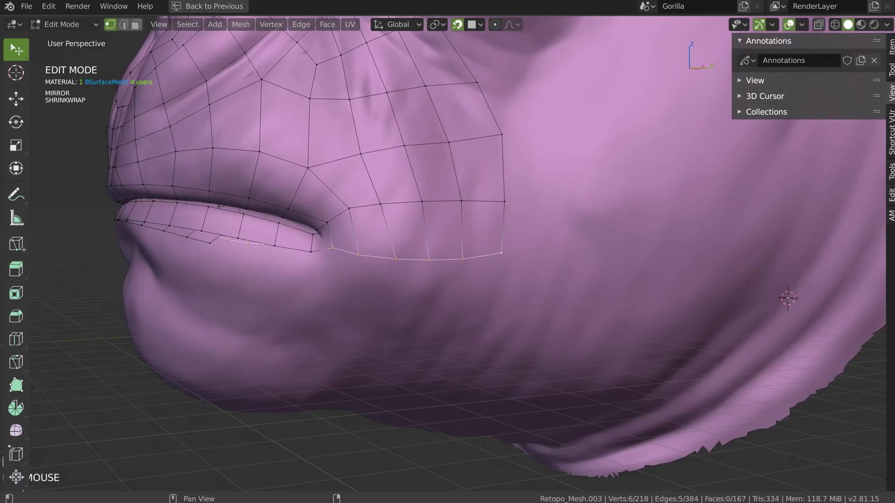
click(892, 172)
middle_drag(536, 242, 462, 191)
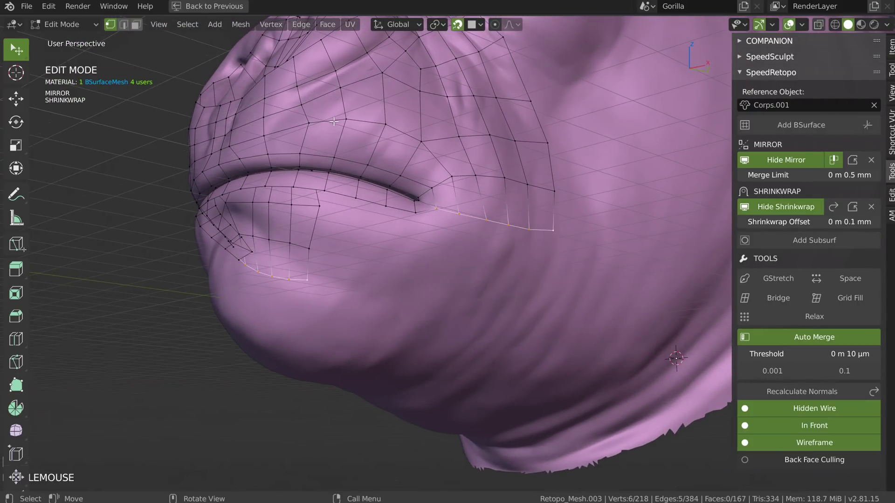
- Adjust the row of vertices above the upper lip
key(g)
drag(304, 126, 303, 127)
drag(346, 119, 341, 121)
drag(386, 123, 427, 132)
click(424, 133)
middle_drag(414, 177, 312, 210)
- Draw a stroke below the lower lip, build a BSurface from the lip's lower edge, and increase Follow for two rows
click(433, 212)
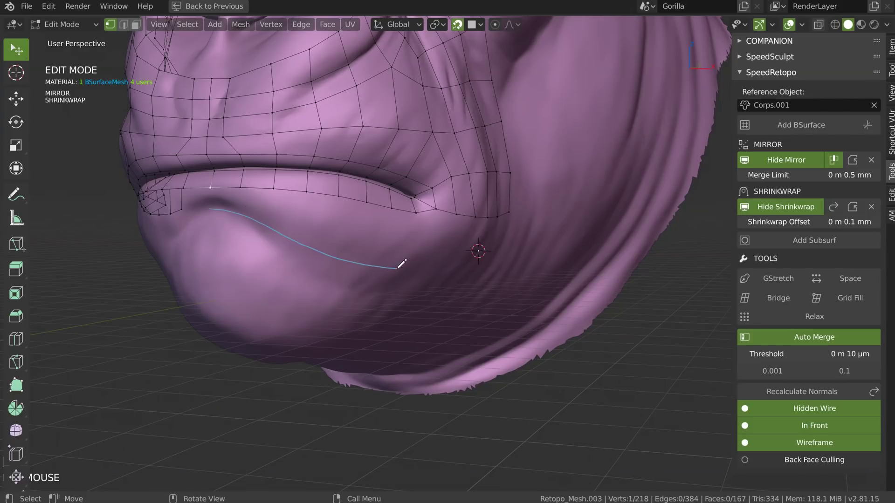
ctrl+click(412, 213)
shift+right_click(364, 268)
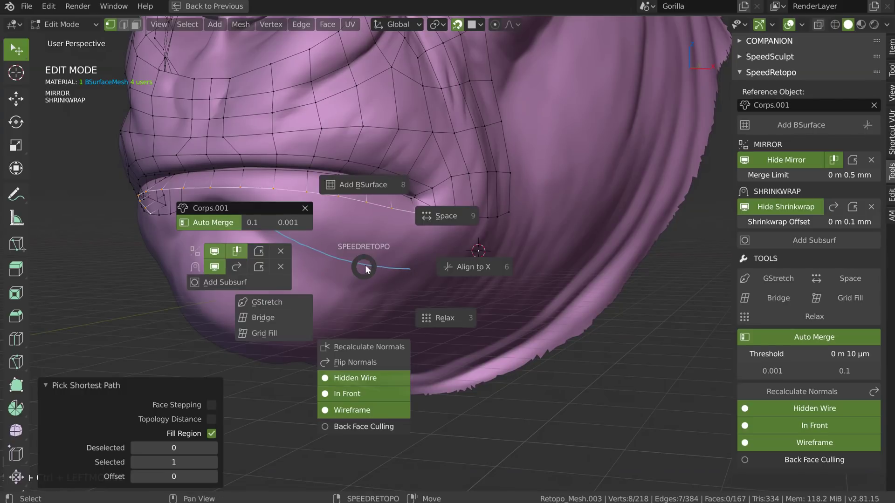
click(363, 185)
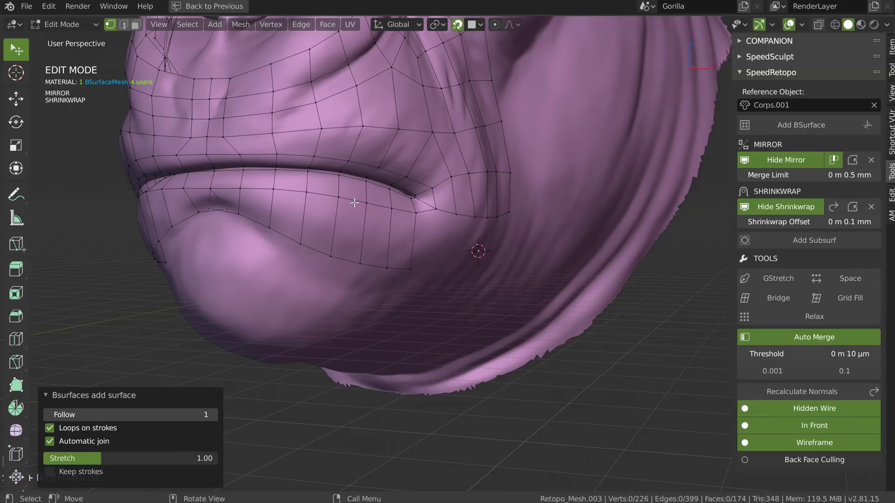
click(216, 414)
- Try to align the selected loop at the front of the new lower lip surface to X
alt+click(201, 201)
shift+right_click(195, 208)
click(285, 210)
key(ctrl+z)
- Reposition the vertices along the lower edge of the new surface under the lower lip
alt+click(215, 192)
middle_drag(334, 220, 382, 269)
drag(372, 254, 365, 254)
middle_drag(237, 227, 260, 221)
click(231, 197)
drag(250, 213, 329, 251)
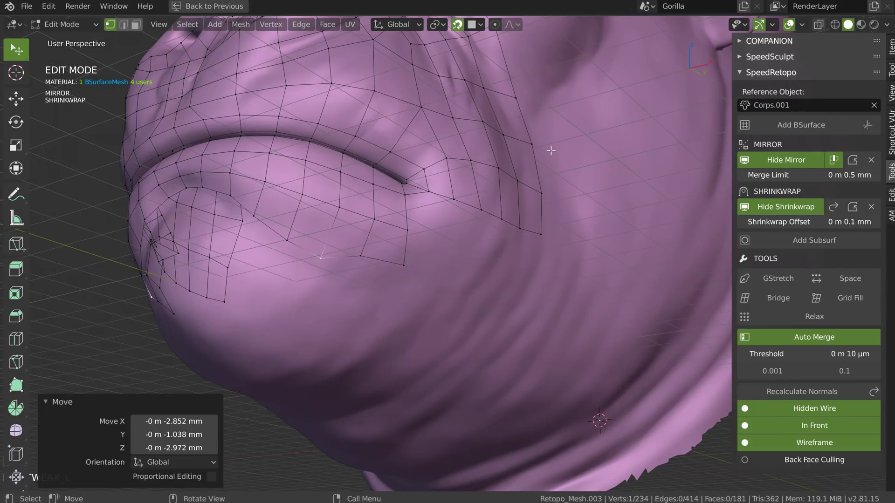
- Hide the floor grid in the viewport overlays
click(801, 24)
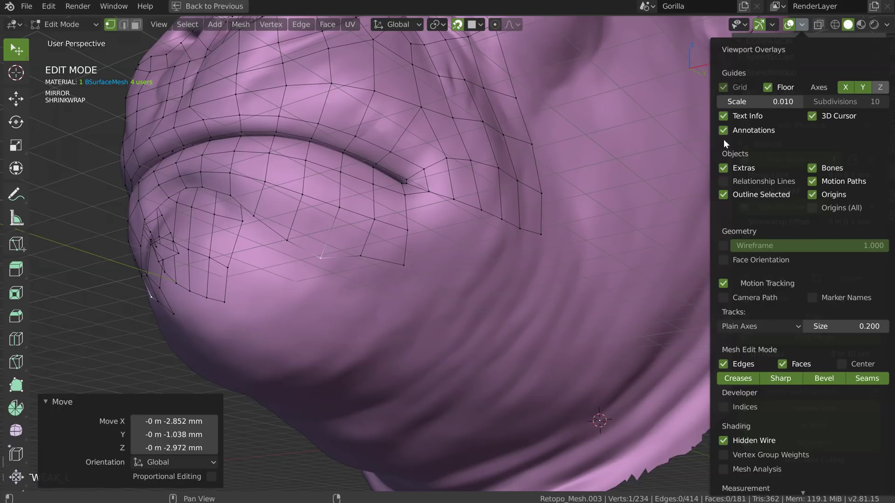
click(768, 87)
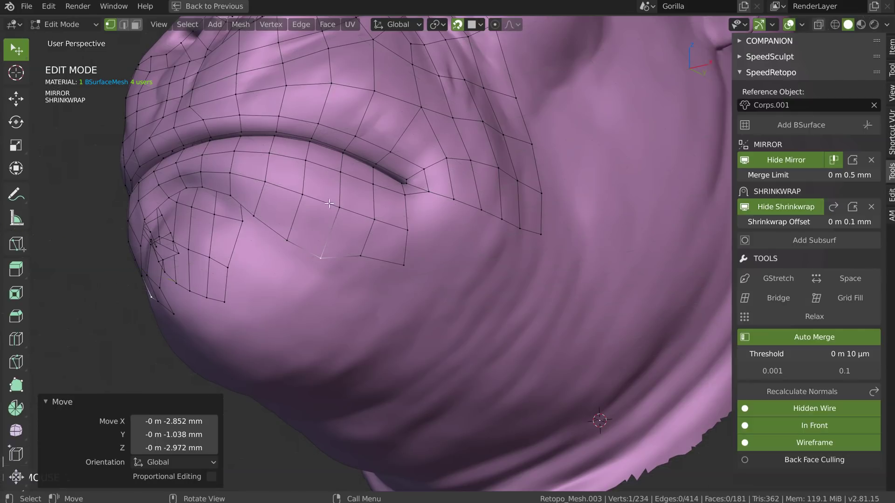
- Reposition the vertices along the lower border of the surface beneath the lower lip
middle_drag(329, 203, 344, 206)
drag(355, 264, 339, 287)
click(391, 277)
drag(391, 278, 359, 307)
drag(327, 263, 312, 261)
- Select the whole grid of faces below the lower lip and relax it
click(402, 209)
ctrl+click(360, 306)
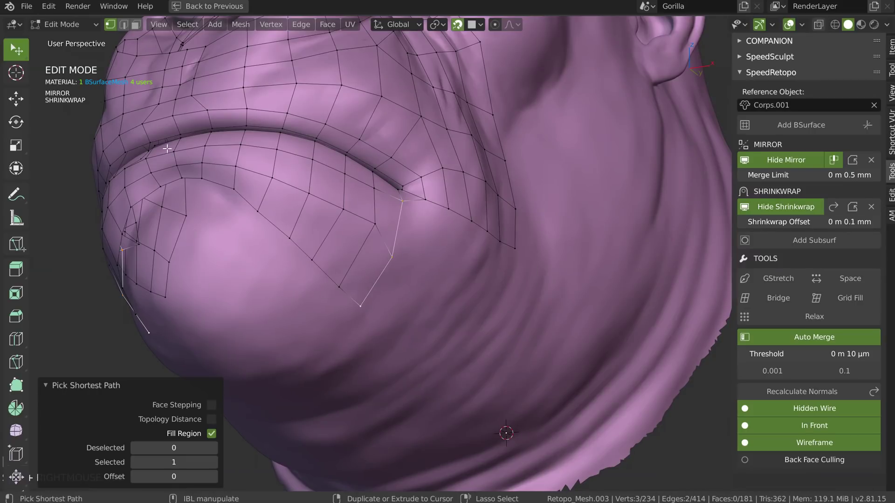
click(361, 308)
ctrl+shift+click(174, 151)
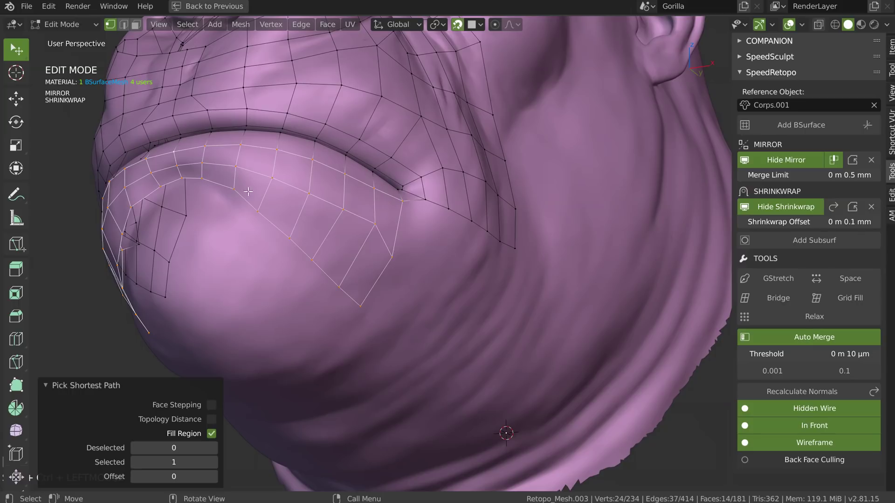
shift+right_click(335, 204)
click(421, 256)
- Fine-tune vertices on the upper border of the chin opening and on the upper lip near the midline
middle_drag(373, 219, 371, 191)
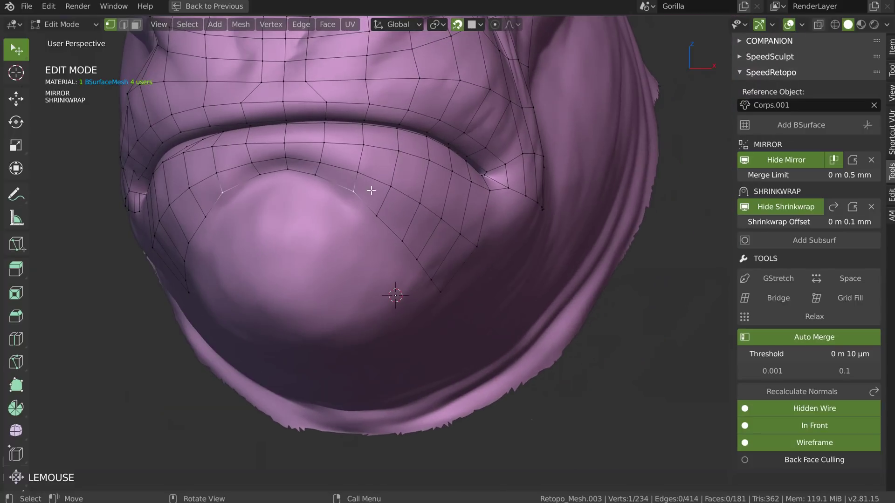
drag(350, 192, 349, 197)
middle_drag(348, 196, 364, 122)
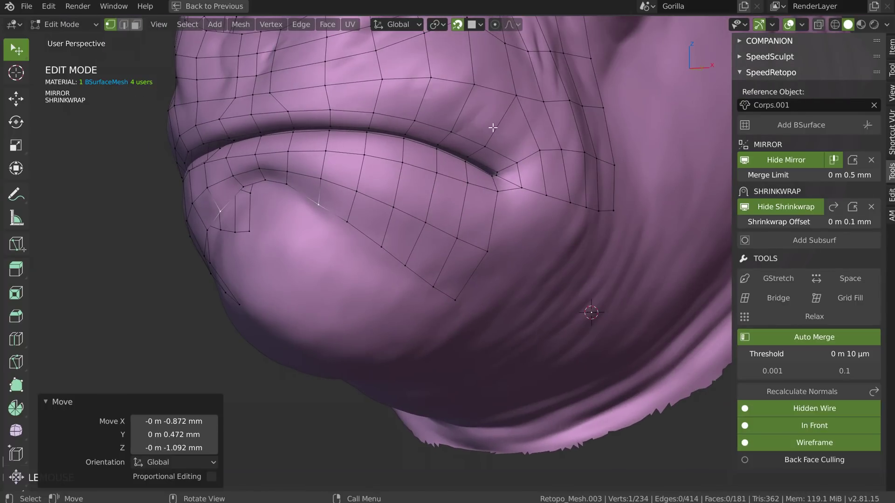
middle_drag(299, 90, 354, 201)
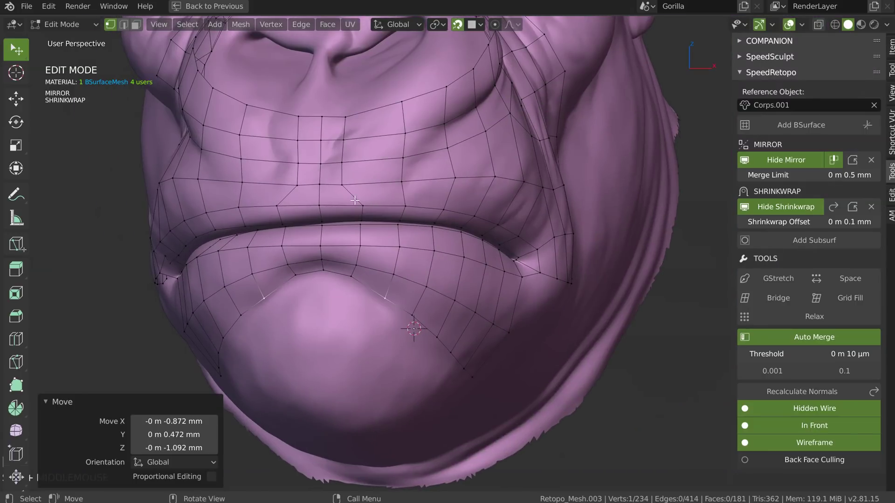
drag(351, 112, 338, 115)
drag(342, 185, 404, 184)
middle_drag(404, 184, 323, 207)
- Select the outer part of the lower lip surface's border and extrude it twice across the chin to the midline
middle_drag(482, 307, 489, 282)
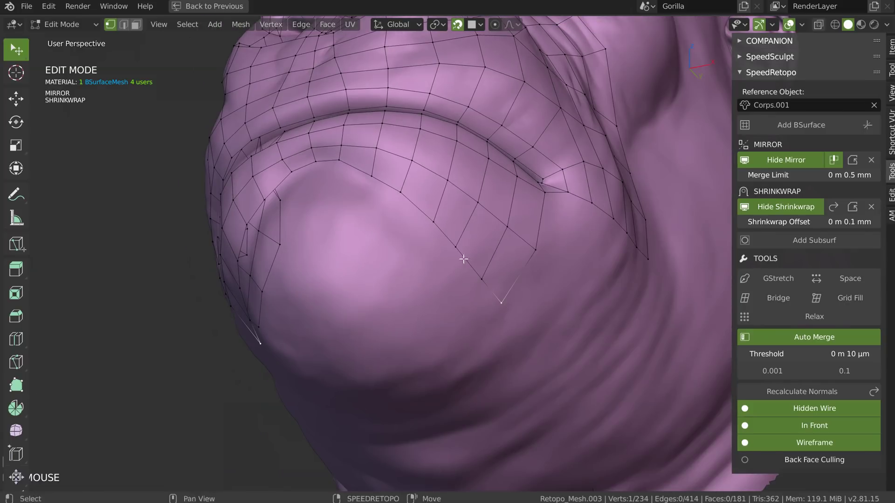
ctrl+click(400, 191)
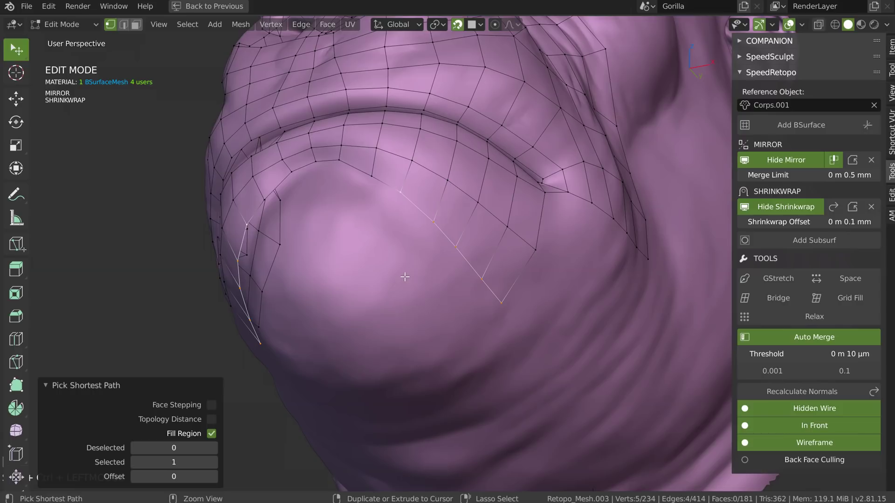
ctrl+right_click(356, 303)
ctrl+right_click(322, 301)
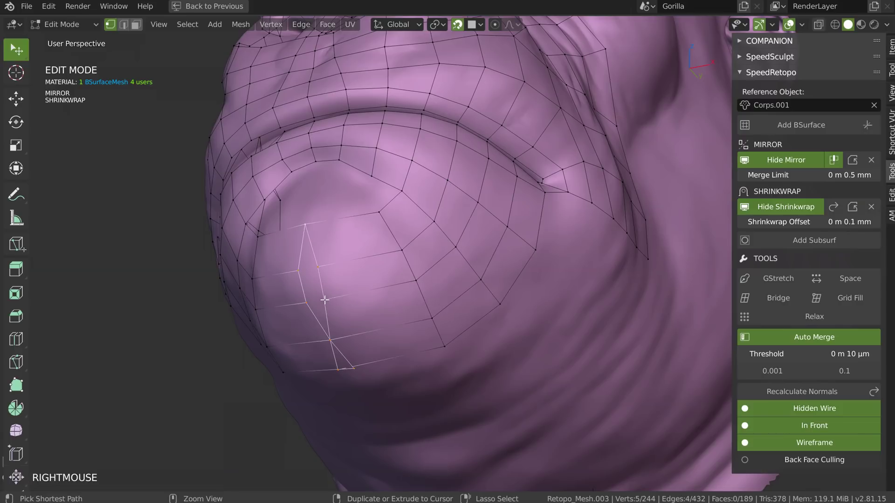
- Insert two edge loops in the new chin faces without sliding them
middle_drag(410, 296, 431, 233)
key(ctrl+r)
click(344, 268)
key(ctrl+r)
click(428, 244)
right_click(431, 242)
- Reposition the vertices around the top of the chin and fill a face there to the midline
mouse_move(397, 208)
mouse_down()
mouse_move(406, 201)
mouse_move(401, 209)
mouse_up()
mouse_move(374, 178)
mouse_down()
mouse_move(363, 178)
mouse_move(368, 185)
mouse_up()
drag(336, 156, 335, 163)
click(336, 162)
click(340, 153)
key(f)
click(311, 158)
middle_drag(311, 158, 340, 192)
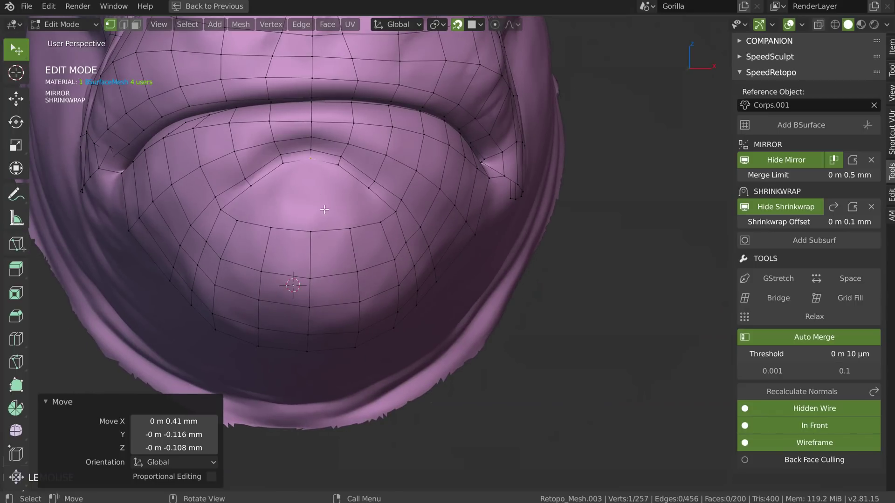
- Fill the remaining gap at the top of the chin with faces and cut an edge loop through them
shift+click(311, 231)
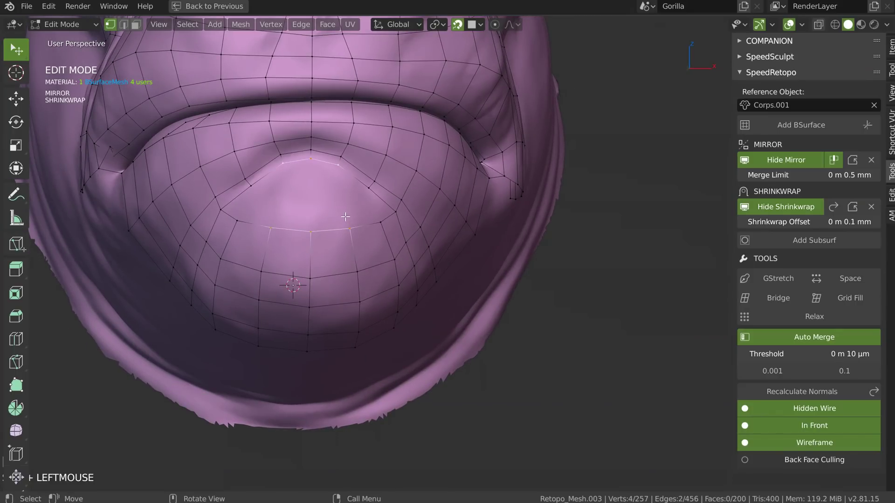
key(f)
middle_drag(345, 217, 361, 181)
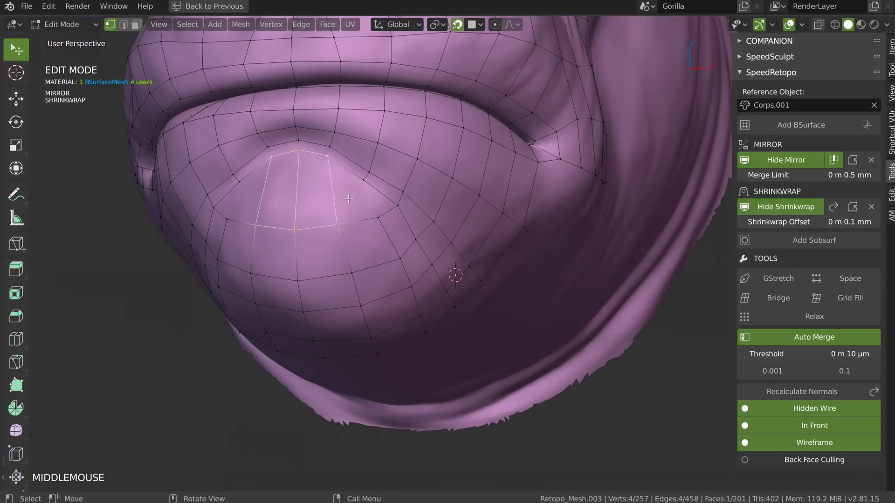
click(397, 207)
key(f)
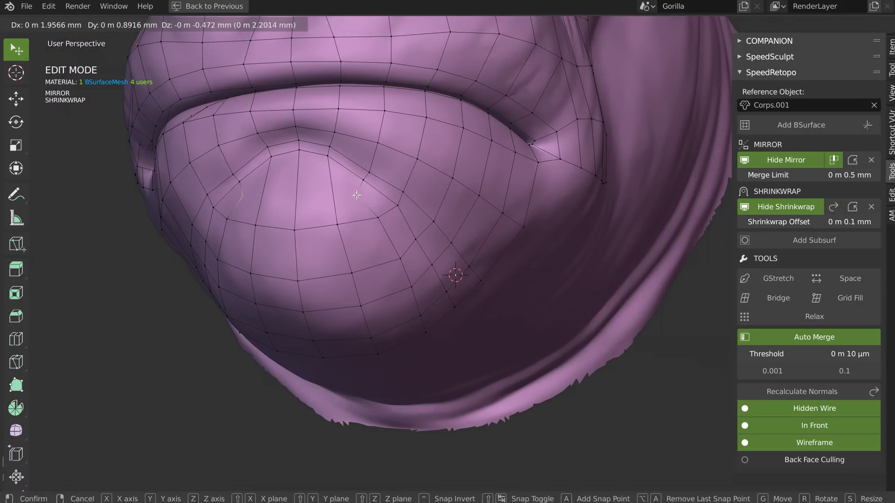
click(357, 196)
key(ctrl+r)
click(331, 193)
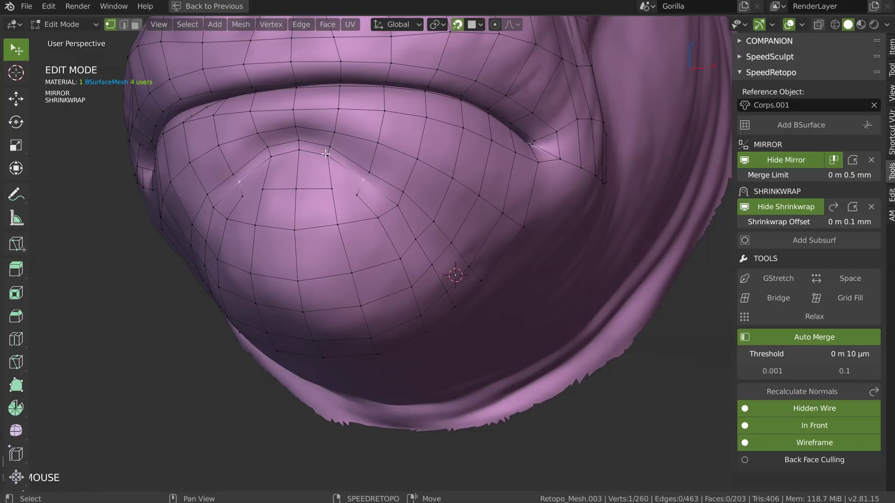
middle_drag(342, 200, 372, 246)
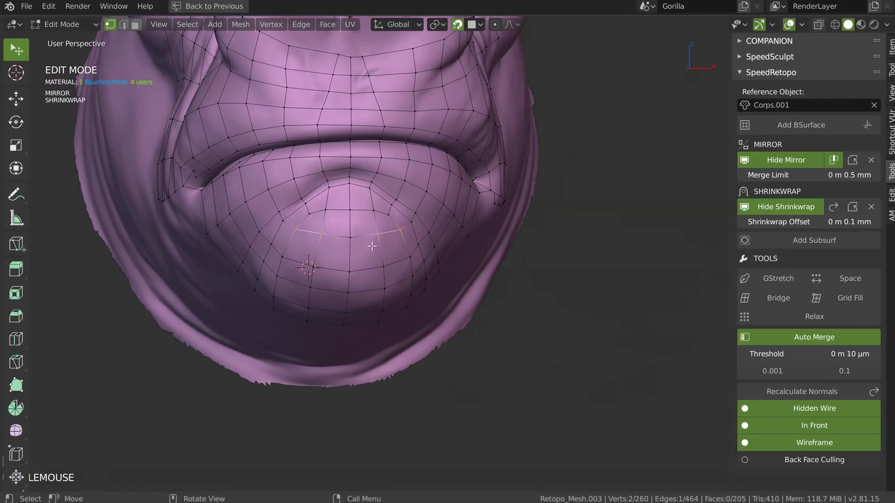
- Add a Subsurf modifier and view the mesh in Object Mode with wireframe display turned off
click(800, 239)
key(Tab)
mouse_move(359, 202)
middle_down()
mouse_move(339, 218)
mouse_move(362, 216)
middle_up()
right_click(351, 209)
click(816, 368)
- Return to Edit Mode and remove the Subsurf modifier
mouse_move(478, 268)
shift+middle_down()
mouse_move(401, 228)
mouse_move(390, 254)
mouse_move(417, 223)
mouse_move(398, 219)
mouse_move(395, 208)
shift+middle_up()
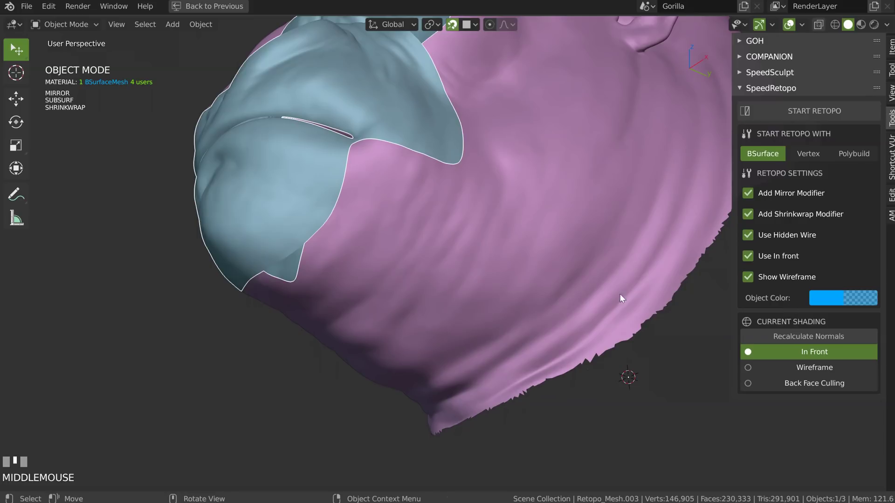
key(Tab)
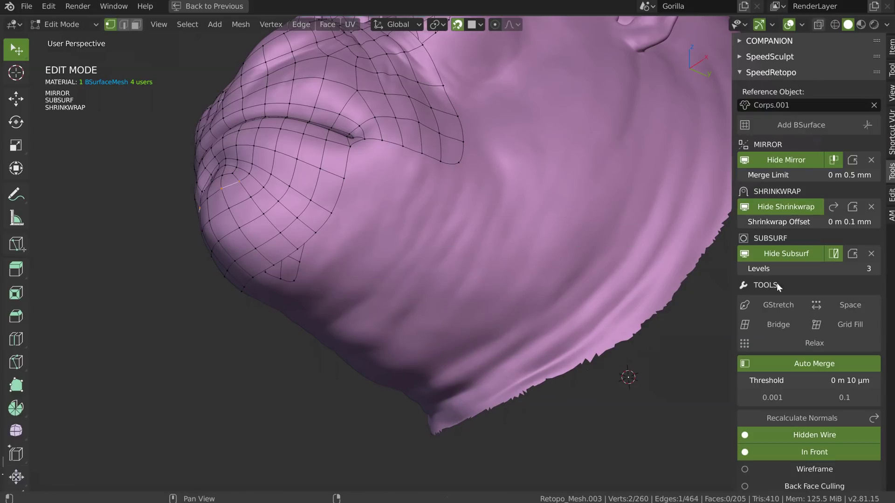
click(870, 253)
- Draw a stroke from the cheek's lower corner under the jaw, select the mesh's lower border and build a BSurface between them
middle_drag(387, 200, 346, 152)
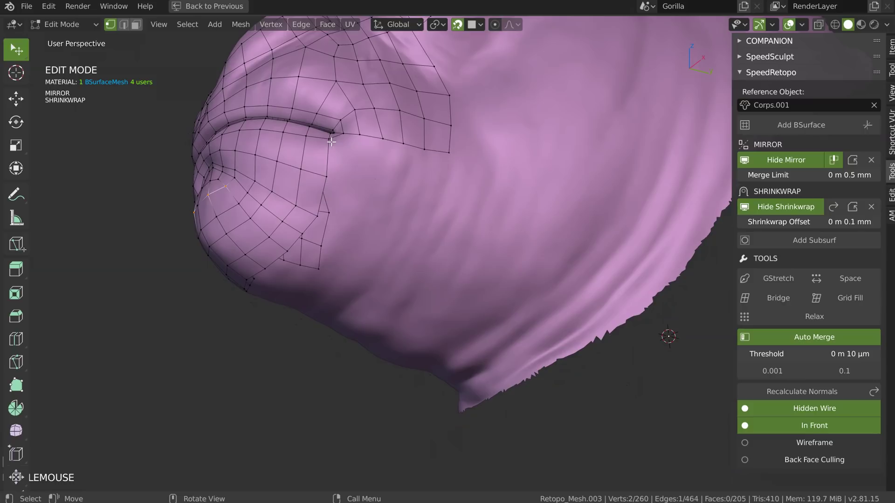
middle_drag(368, 224, 436, 213)
middle_drag(414, 252, 435, 227)
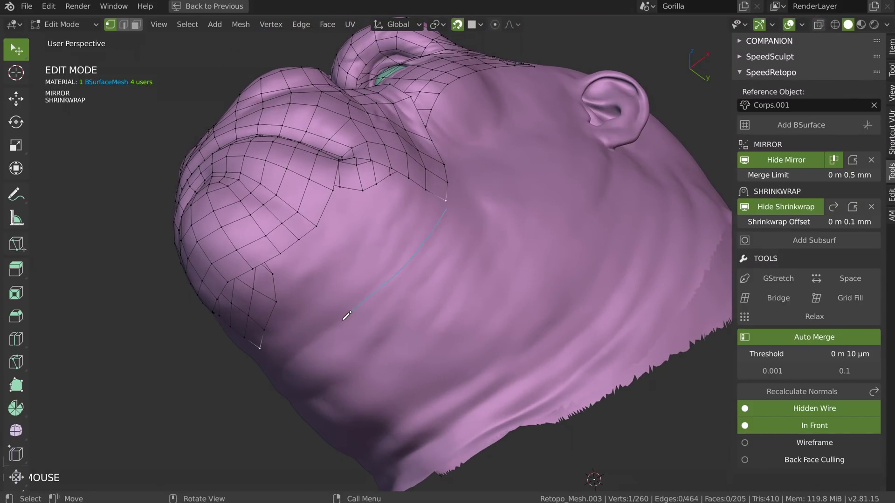
middle_drag(313, 341, 250, 314)
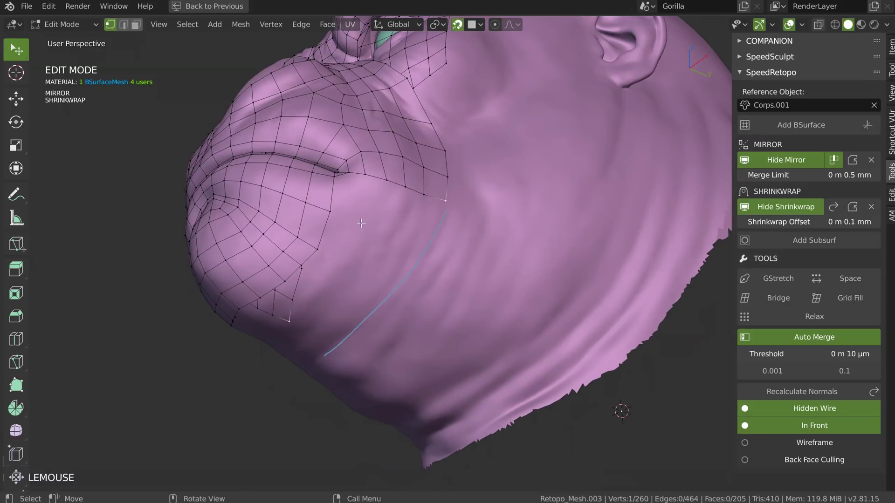
ctrl+click(238, 309)
middle_drag(337, 177, 339, 253)
shift+click(326, 186)
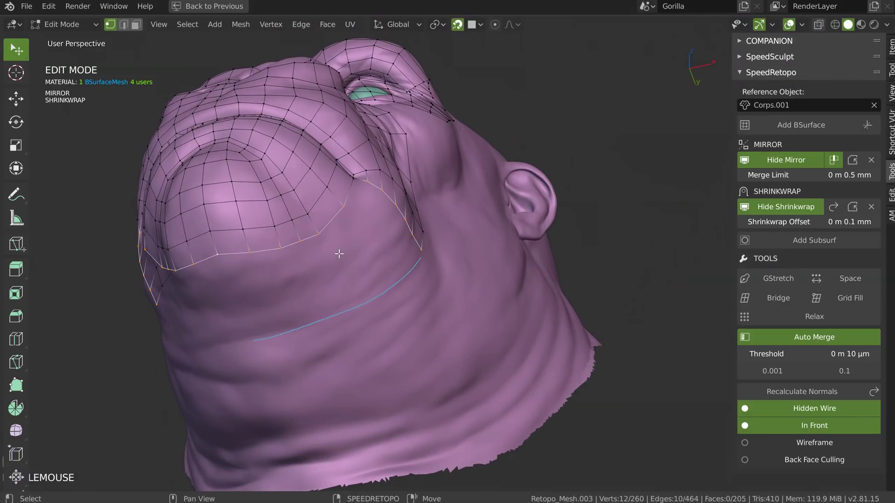
right_drag(340, 254, 342, 179)
- Select the chin's centre edge loop and align it to X
alt+click(233, 289)
shift+right_drag(234, 289, 300, 274)
middle_drag(299, 265, 339, 265)
mouse_move(414, 157)
middle_down()
mouse_move(345, 206)
mouse_move(340, 185)
middle_up()
shift+middle_drag(341, 185, 356, 201)
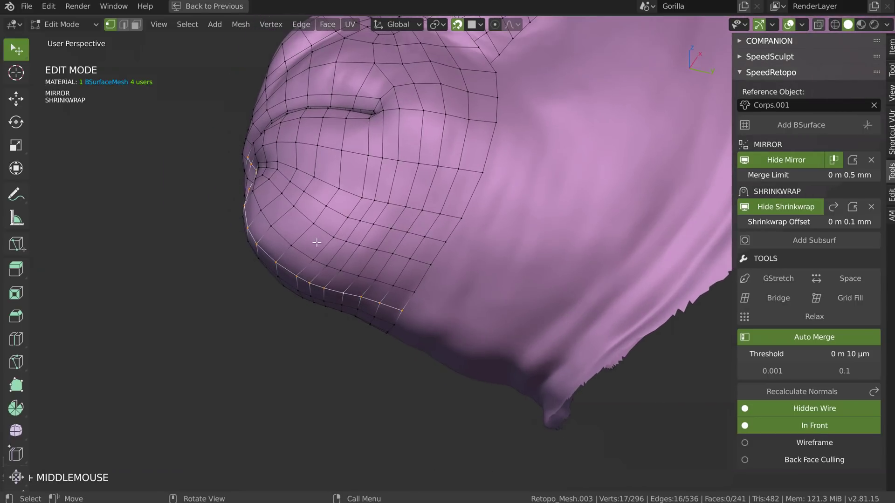
- Smooth and grab the new jaw surface in Sculpt Mode, then undo the last two strokes and leave the mode
key(Tab)
shift+drag(353, 226, 352, 224)
mouse_move(364, 183)
mouse_down()
mouse_move(368, 225)
mouse_move(328, 238)
mouse_move(325, 223)
mouse_up()
mouse_move(328, 212)
shift+mouse_down()
mouse_move(335, 190)
mouse_move(337, 203)
shift+mouse_up()
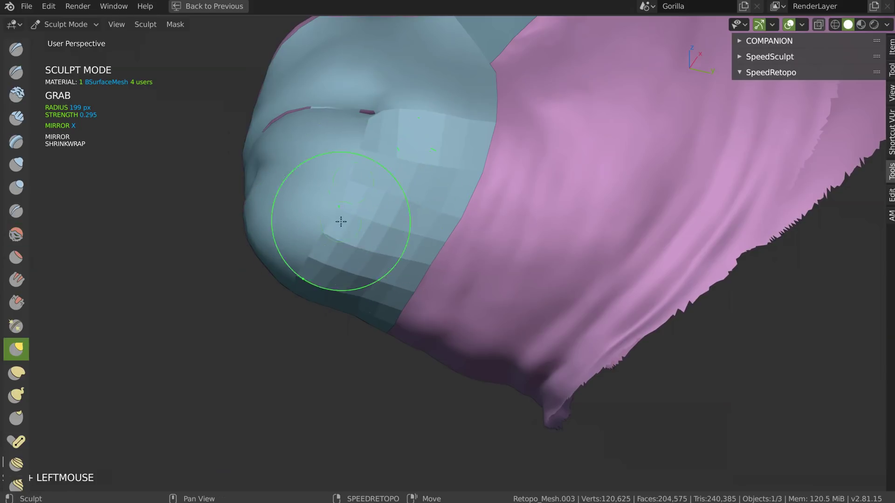
mouse_move(374, 262)
mouse_down()
mouse_move(386, 212)
mouse_move(358, 229)
mouse_up()
middle_drag(358, 229, 374, 260)
key(ctrl+z)
key(ctrl+z)
key(Tab)
- Shade the retopology mesh smooth and go back to Edit Mode
right_click(383, 214)
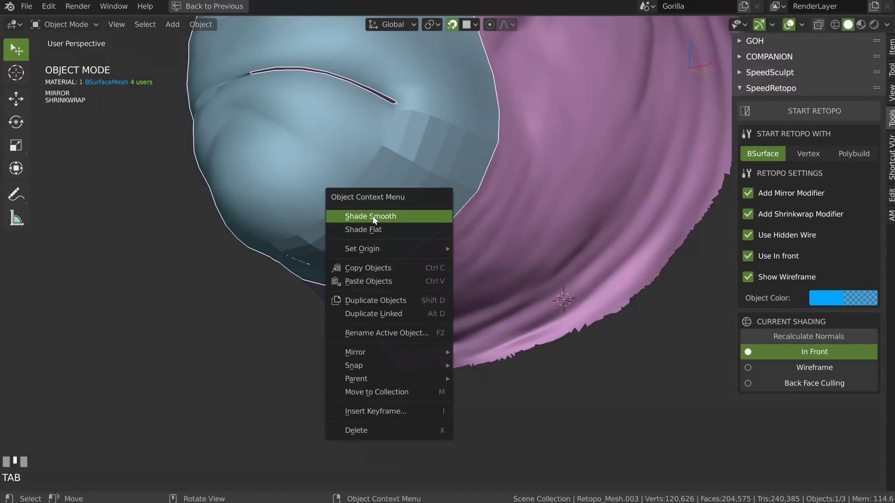
click(375, 214)
middle_drag(378, 214, 382, 165)
key(Tab)
- Remove the Mirror modifier and add it again
middle_drag(350, 263, 389, 208)
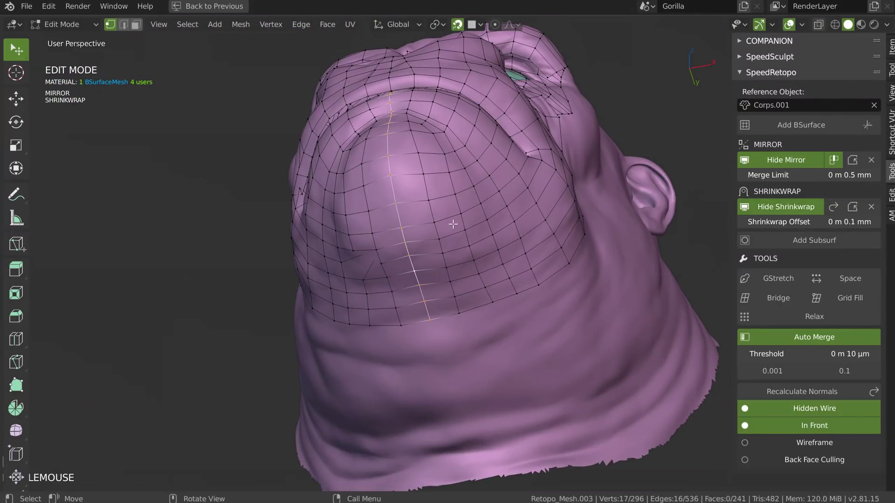
shift+right_click(461, 225)
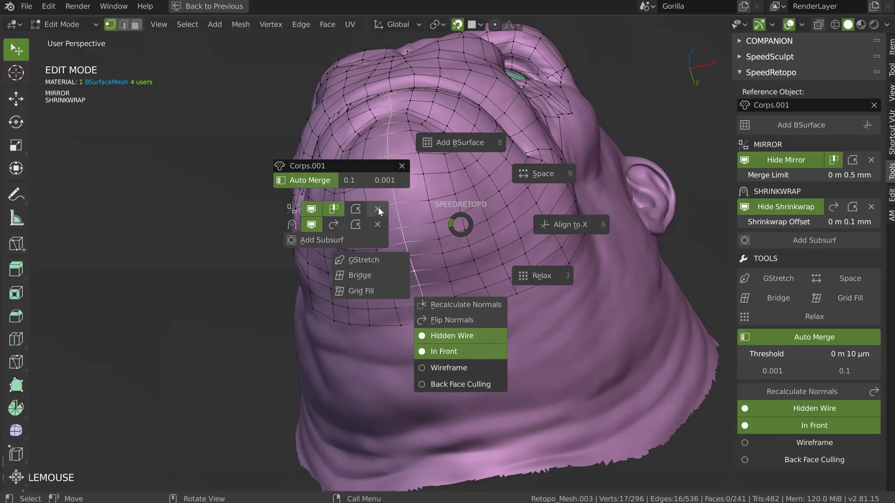
click(378, 210)
shift+right_click(461, 216)
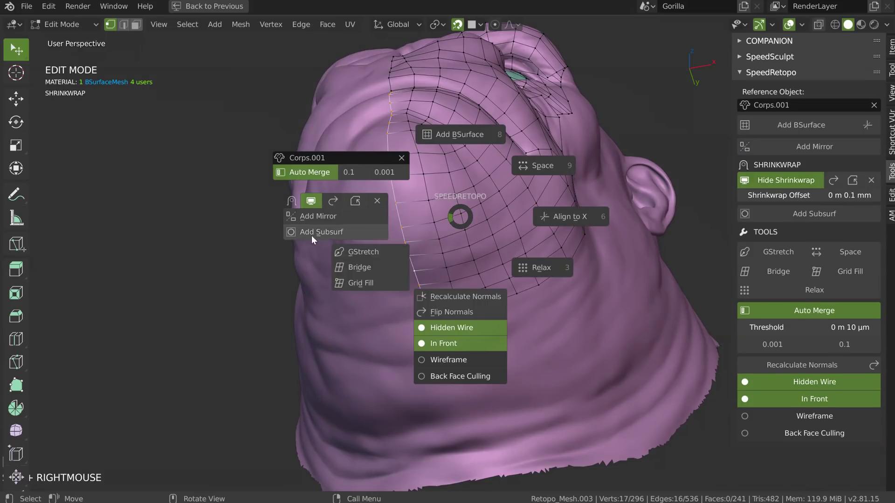
click(314, 216)
- Reposition individual vertices on the surface beneath the chin
middle_drag(359, 210, 311, 240)
drag(312, 240, 302, 241)
drag(462, 264, 448, 246)
middle_drag(449, 246, 371, 234)
- Select the face region under the jaw out to the cheek edge and relax it
click(363, 246)
ctrl+shift+click(595, 296)
shift+right_click(484, 282)
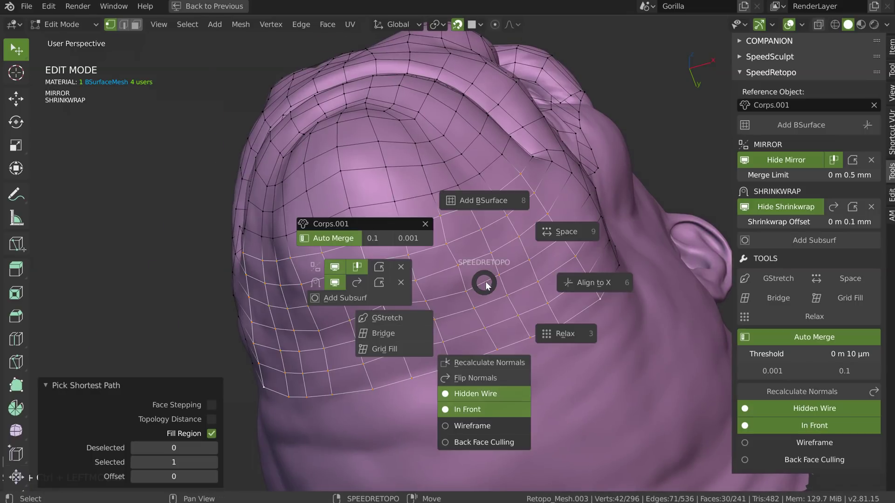
click(564, 333)
- Shift vertices along the centre loop under the chin to even out the spacing of the rows
alt+click(375, 304)
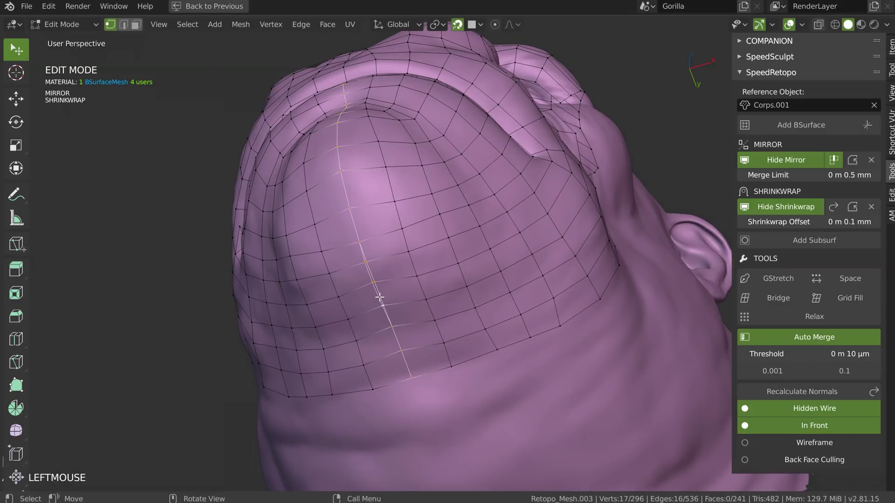
drag(387, 306, 393, 331)
drag(374, 283, 376, 290)
middle_drag(377, 291, 430, 323)
click(413, 337)
drag(413, 336, 414, 341)
scroll(415, 340, down, 5)
- Reposition the vertices along the outer cheek and jaw edge to form a smoother outline
middle_drag(478, 275, 397, 312)
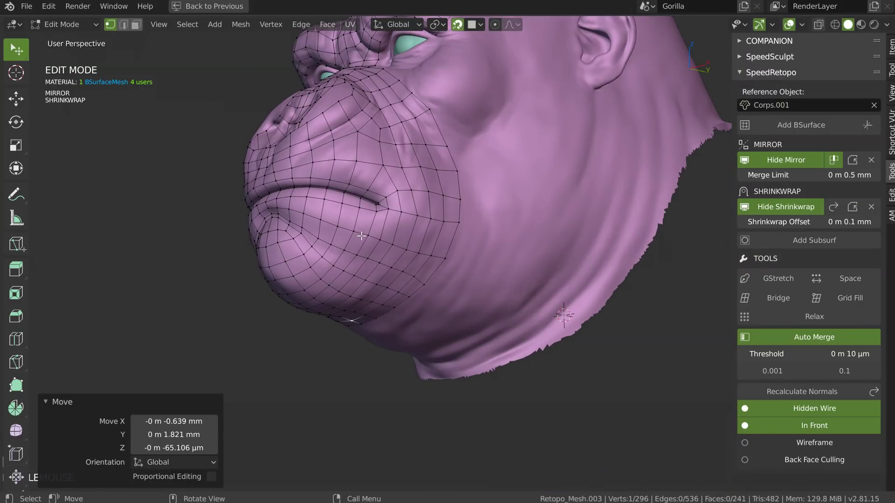
middle_drag(360, 250, 408, 200)
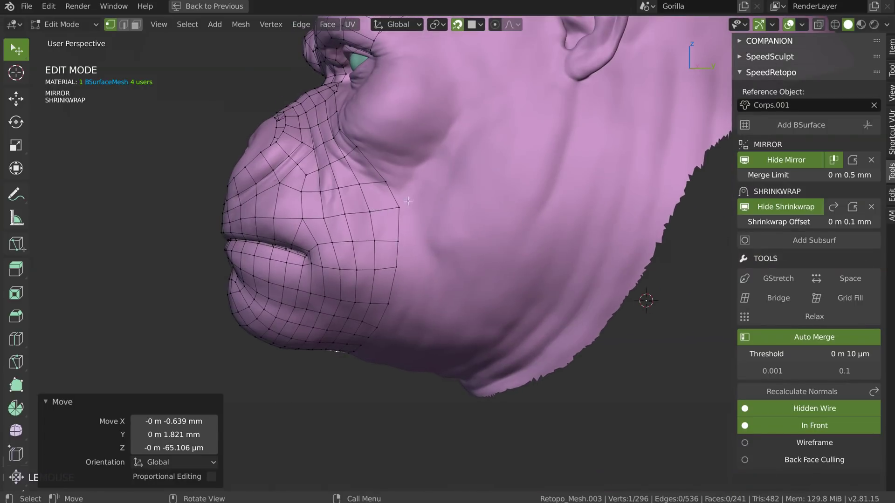
drag(386, 183, 391, 213)
click(397, 247)
drag(397, 246, 394, 244)
drag(395, 269, 376, 274)
click(373, 276)
middle_drag(376, 274, 387, 253)
drag(357, 346, 364, 337)
middle_drag(364, 337, 388, 329)
- Select the bottom border of the mesh under the jaw and space its vertices evenly
ctrl+shift+click(386, 323)
ctrl+shift+click(230, 424)
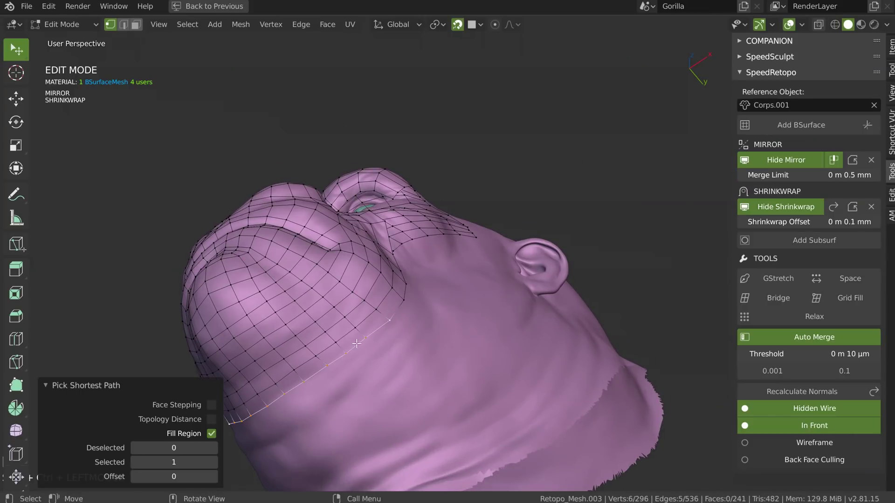
shift+right_click(347, 334)
click(430, 284)
- Extend the selection over the chin and jaw faces and relax them
ctrl+shift+click(209, 295)
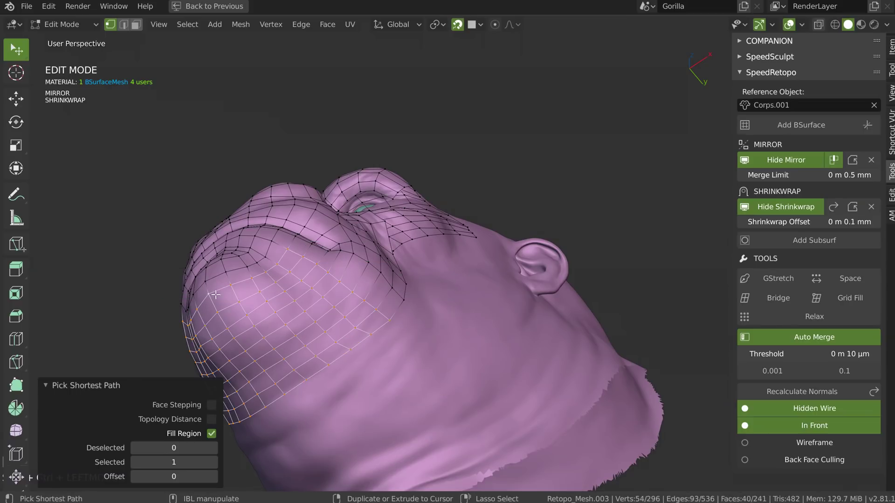
shift+right_click(324, 306)
click(401, 360)
middle_drag(365, 339, 326, 394)
- Insert an edge loop along the lower lip without sliding it
shift+middle_drag(397, 198, 291, 252)
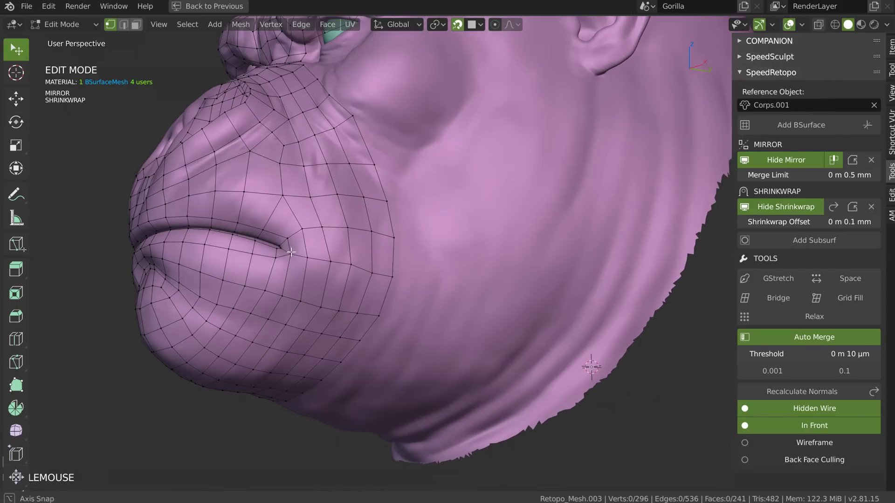
middle_drag(376, 282, 239, 286)
key(ctrl+r)
click(143, 260)
right_click(143, 260)
- Select the region between the lower lip and the jaw edge and relax it
middle_drag(307, 292, 279, 230)
click(255, 232)
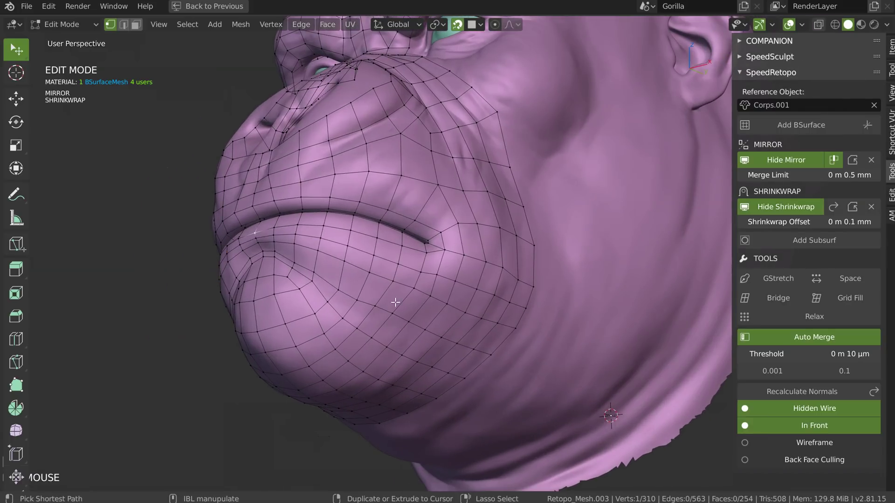
ctrl+shift+click(492, 352)
shift+right_click(364, 282)
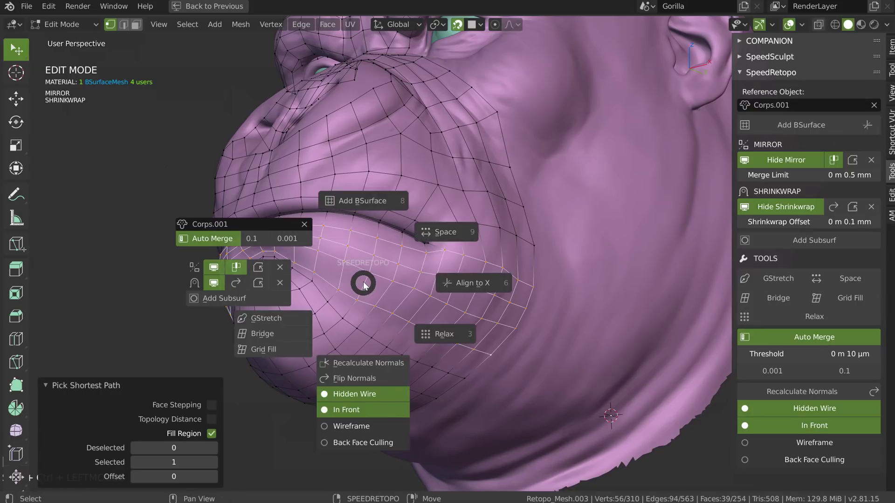
click(441, 335)
- Add a Subsurf modifier to the retopo mesh and view the smoothed face in object mode
middle_drag(312, 272, 531, 270)
drag(531, 269, 553, 233)
middle_drag(553, 233, 447, 240)
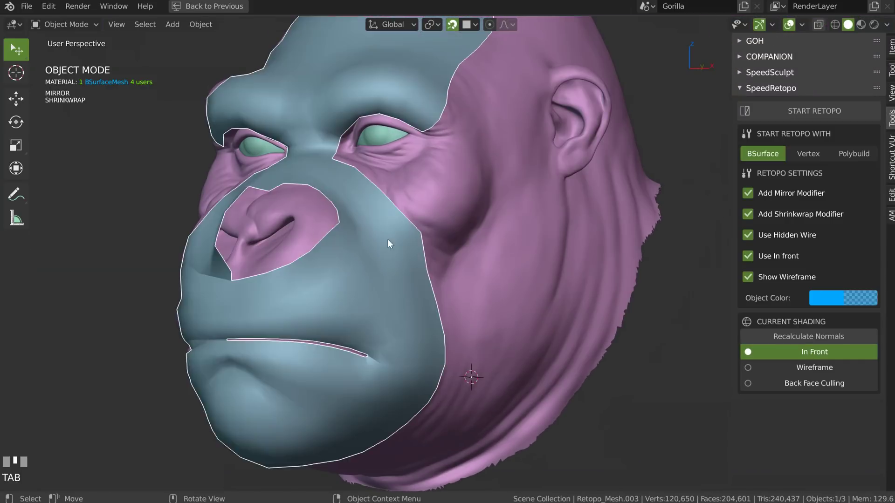
middle_drag(388, 239, 440, 255)
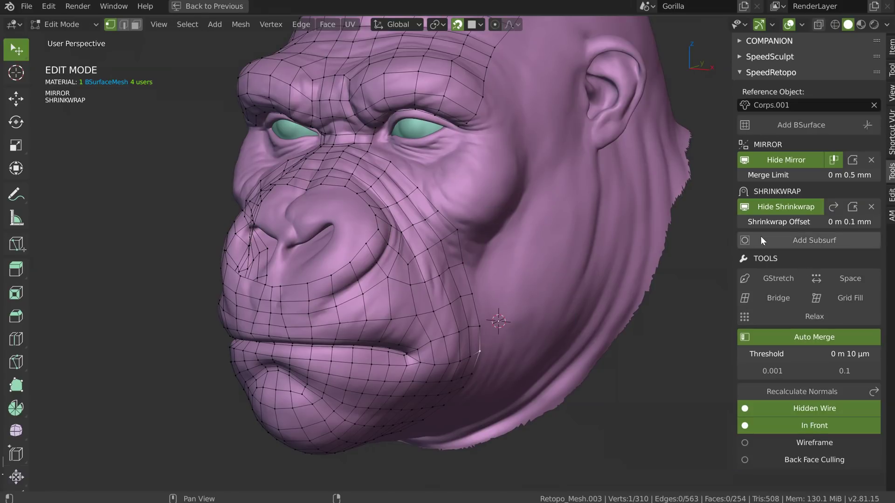
click(787, 242)
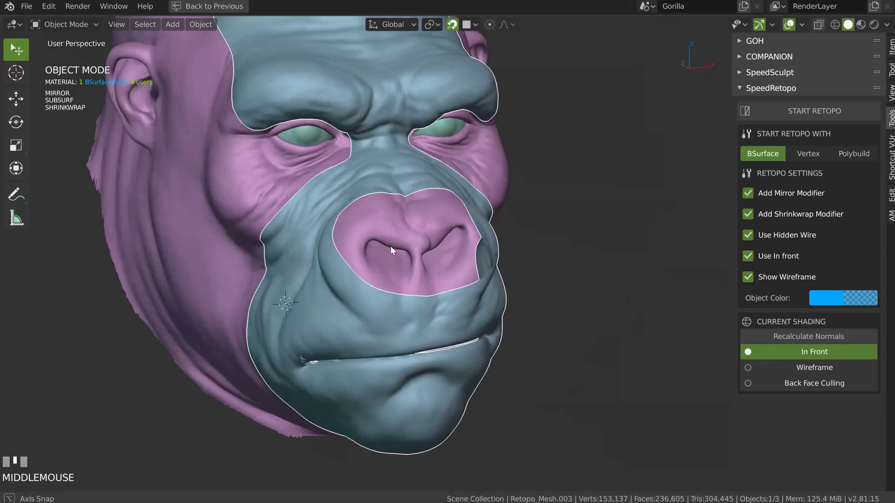
middle_drag(390, 245, 417, 250)
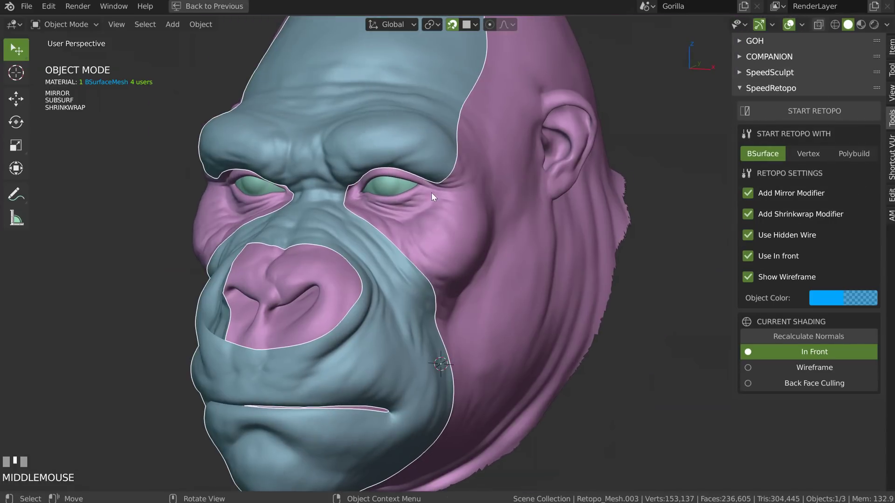
- Isolate the retopo mesh and examine its smoothed surface around the nose, mouth and chin
key(KP_Divide)
middle_drag(425, 212, 351, 228)
middle_drag(420, 225, 334, 305)
middle_drag(283, 323, 378, 300)
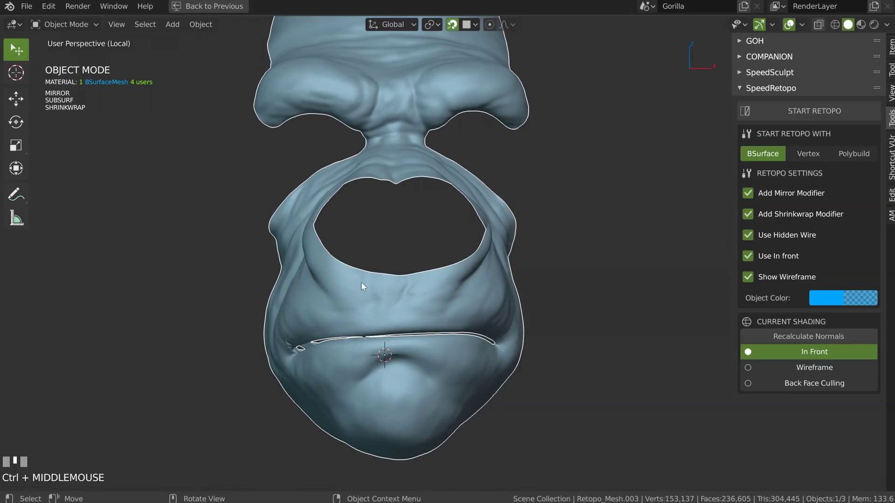
middle_drag(361, 282, 351, 324)
middle_drag(387, 299, 418, 298)
key(KP_Divide)
- Return to mesh editing and remove the Subsurf modifier
key(Tab)
shift+right_click(413, 264)
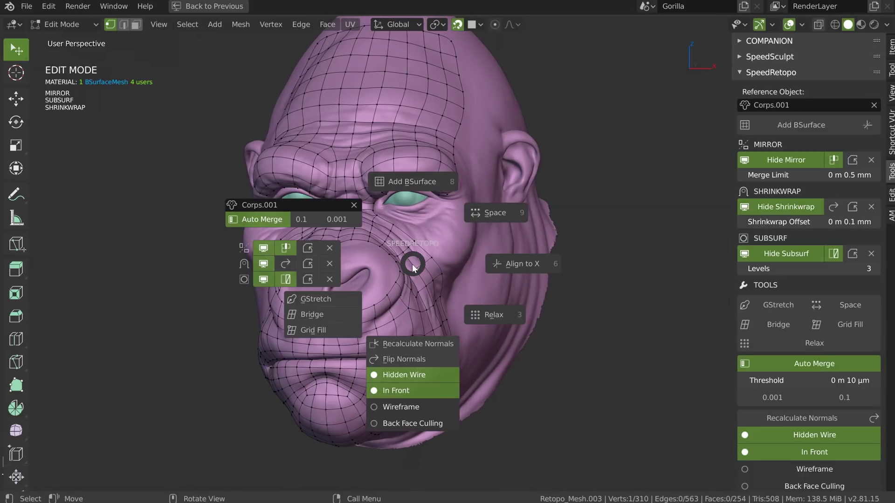
click(329, 278)
shift+right_click(389, 252)
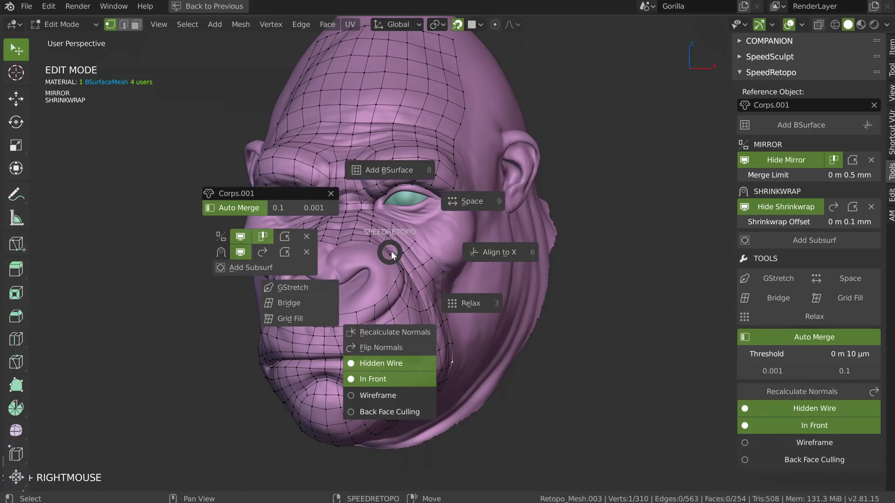
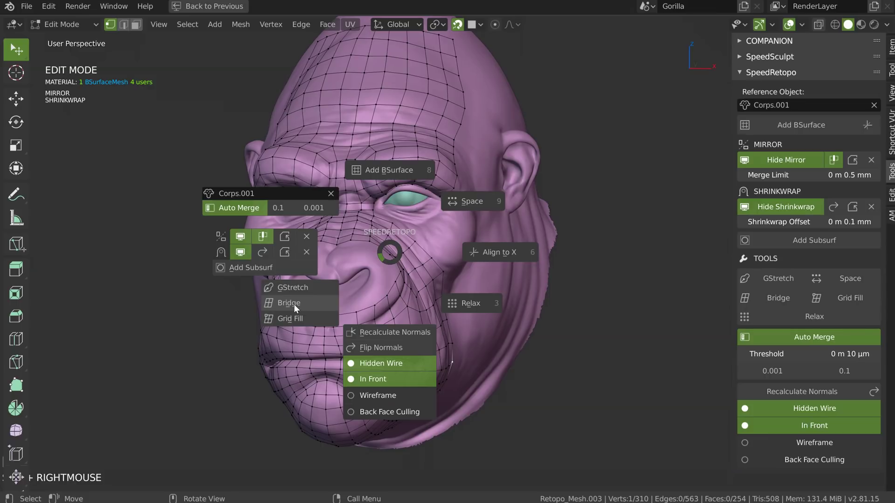
key(Escape)
- Select a block of three by four faces on one half of the forehead and delete it
middle_drag(430, 160, 396, 265)
middle_drag(396, 266, 363, 284)
ctrl+middle_drag(327, 261, 288, 229)
key(Tab)
click(368, 229)
click(330, 201)
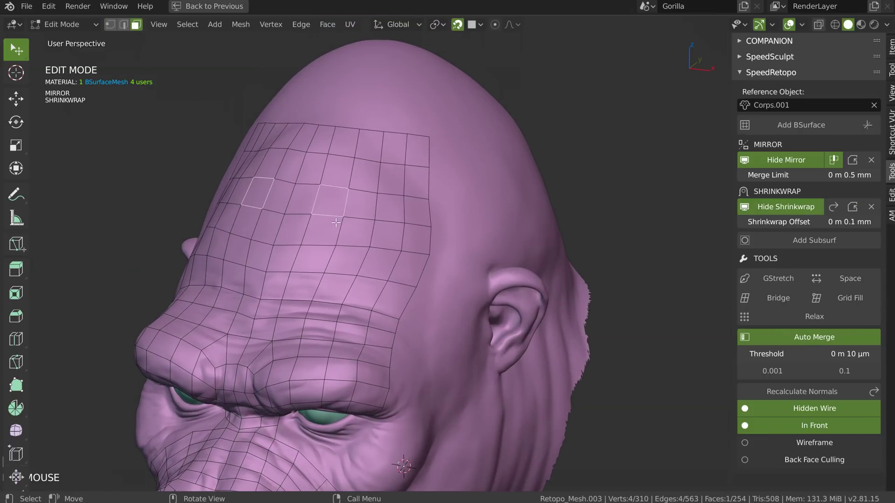
ctrl+shift+click(377, 238)
key(Delete)
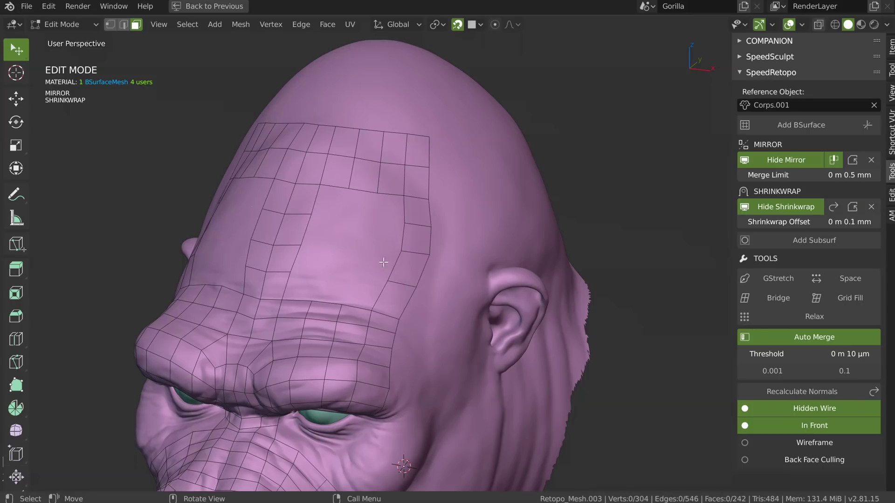
- Select the border of the forehead hole and close it with Grid Fill
middle_drag(332, 273, 424, 249)
alt+click(352, 196)
shift+right_click(362, 244)
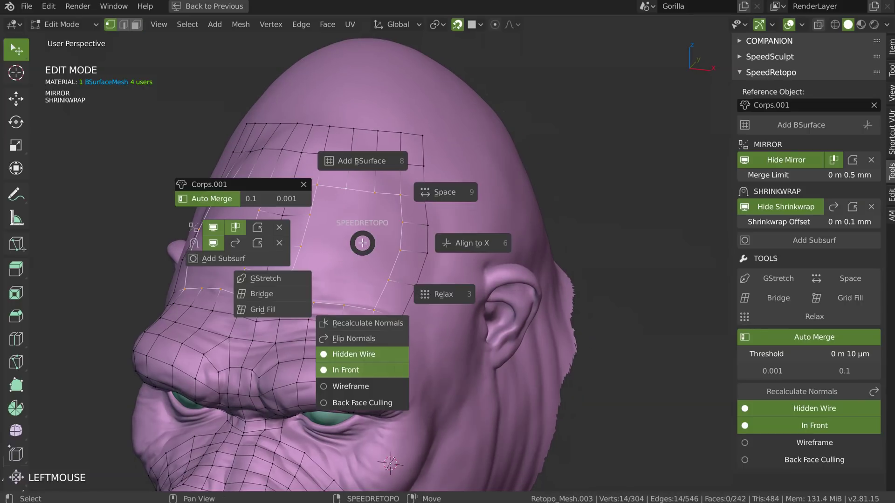
click(269, 312)
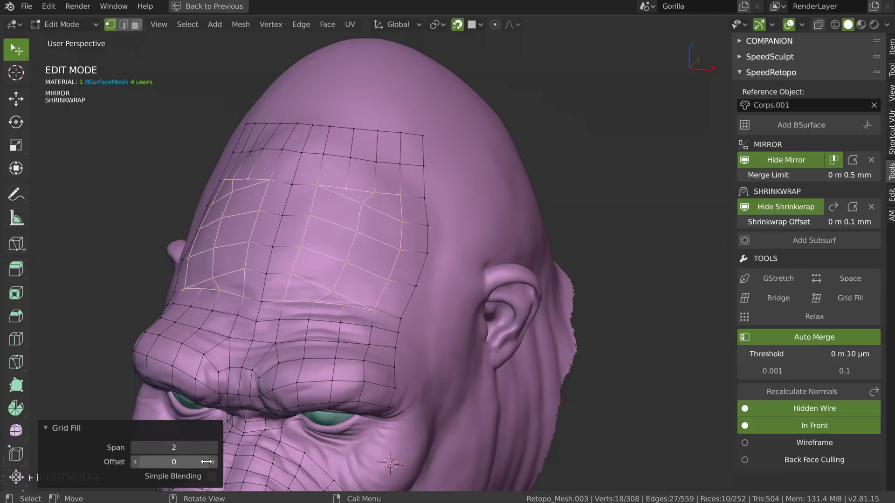
- Set the grid fill to a span of 4 and an offset of -5
click(212, 460)
click(135, 449)
click(214, 446)
click(214, 447)
click(214, 447)
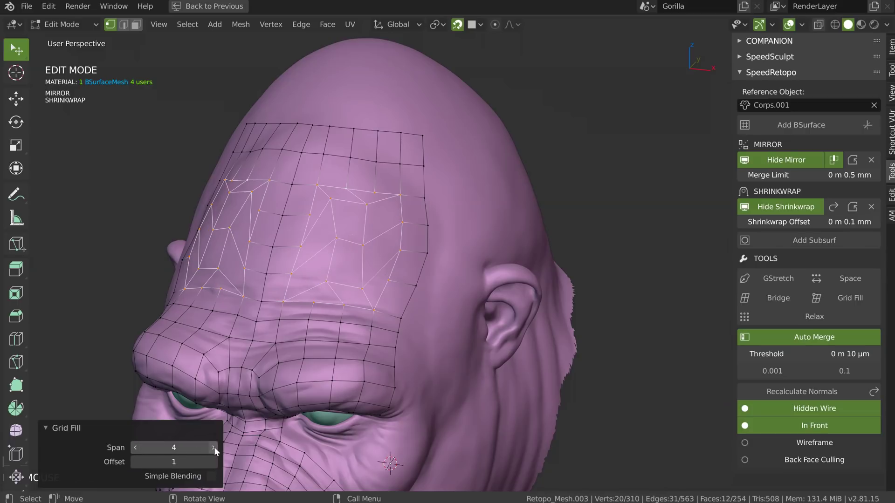
click(135, 463)
click(135, 463)
click(136, 463)
click(135, 462)
click(135, 462)
click(135, 463)
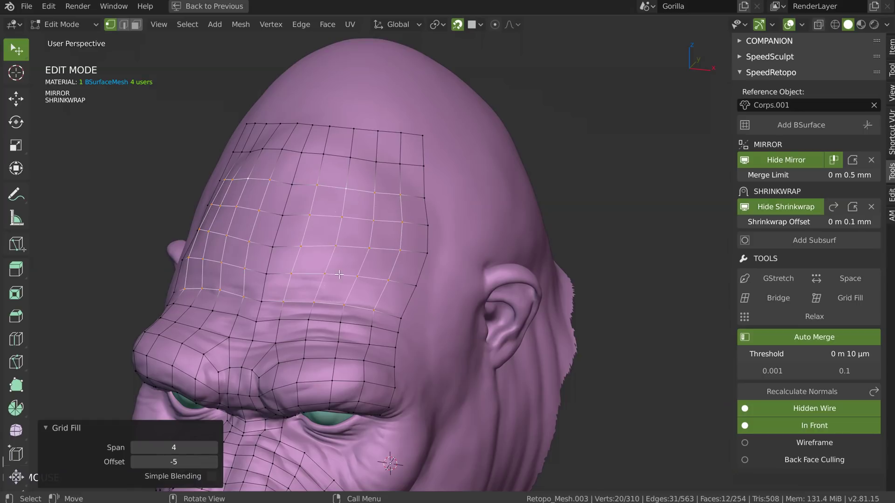
- Enable Simple Blending for the forehead grid fill
middle_drag(350, 252, 362, 176)
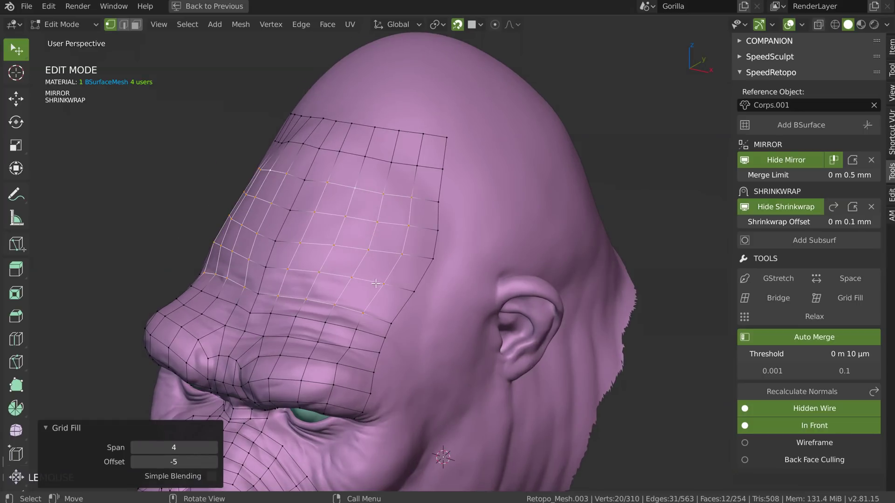
middle_drag(372, 274, 387, 204)
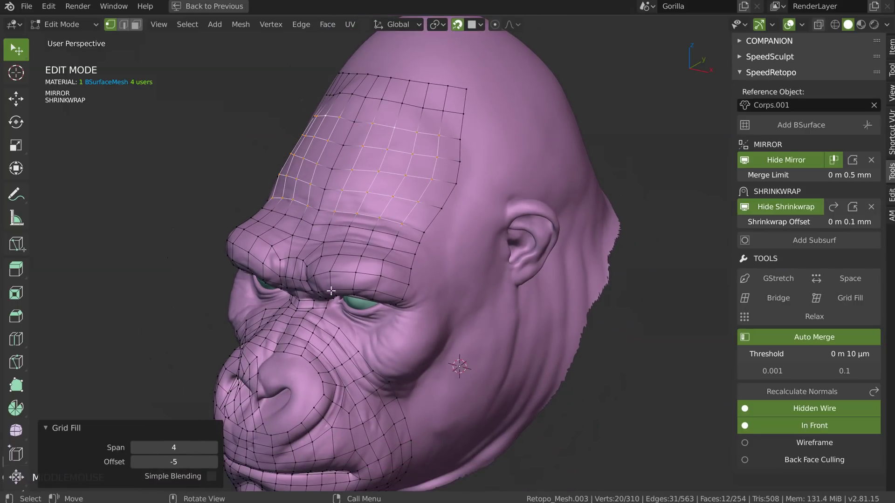
click(210, 478)
click(211, 476)
- Select the forehead faces from the upper border down to the brow and relax them
middle_drag(485, 137, 433, 248)
scroll(447, 158, up, 3)
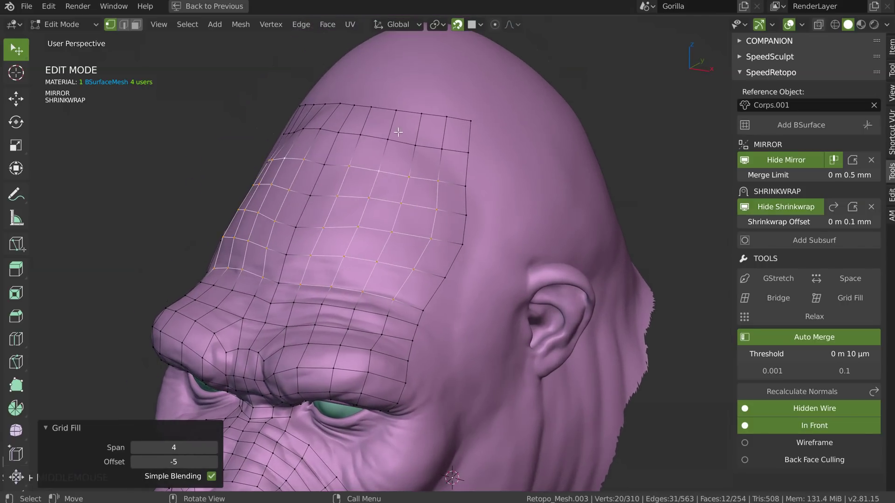
click(351, 107)
ctrl+shift+click(421, 332)
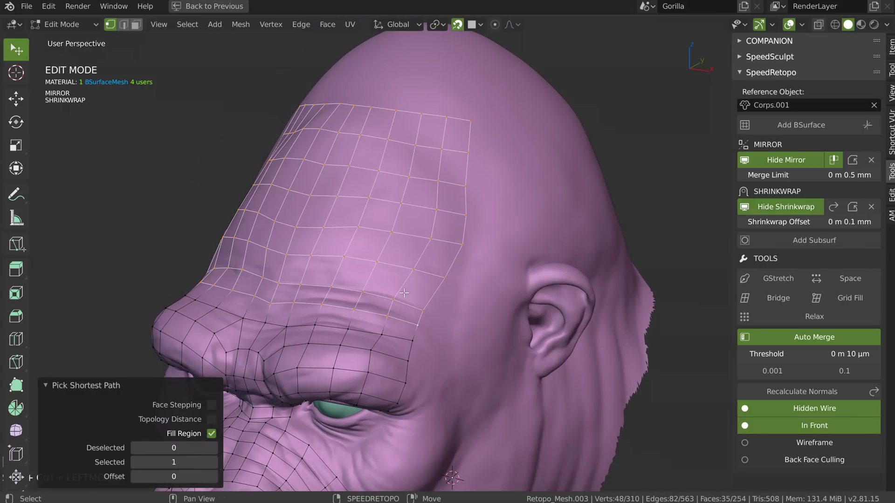
click(423, 310)
ctrl+shift+click(355, 108)
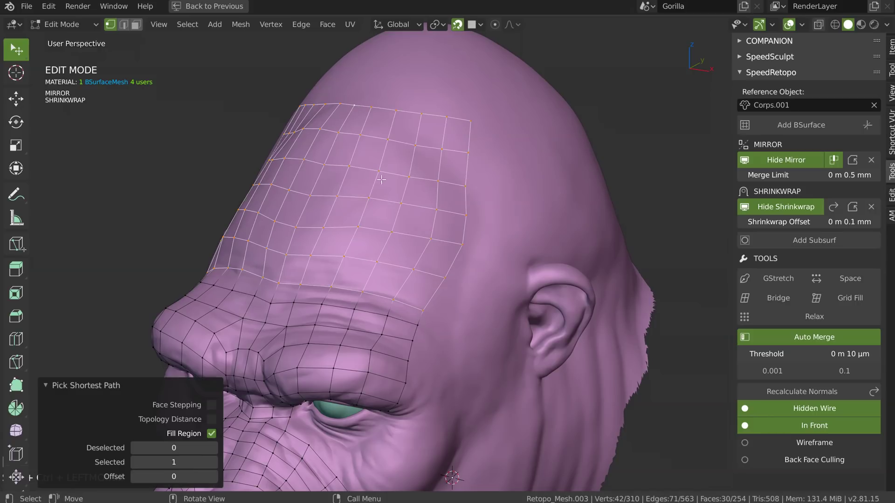
shift+right_click(378, 187)
click(459, 242)
- Adjust the border vertex at the temple, then select the forehead's side border and space its vertices evenly
ctrl+middle_drag(459, 189, 399, 191)
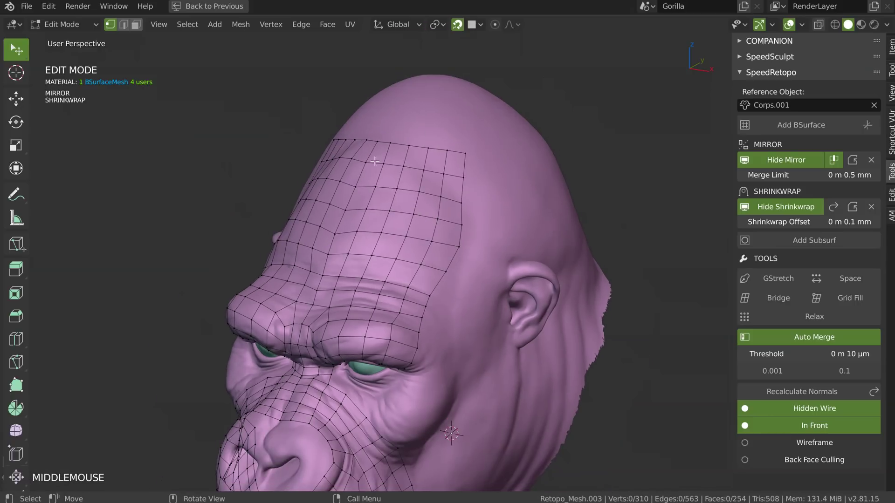
middle_drag(328, 179, 358, 194)
drag(362, 188, 359, 240)
click(357, 241)
middle_drag(359, 241, 387, 254)
drag(387, 253, 387, 254)
click(387, 254)
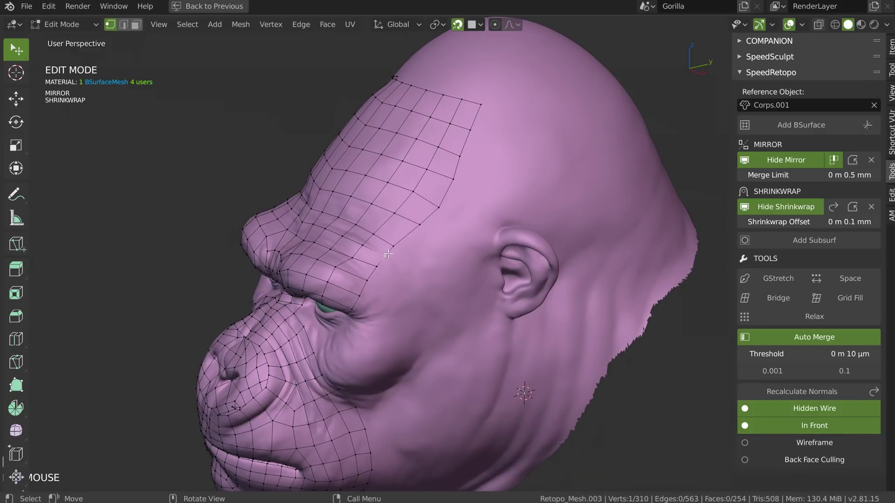
ctrl+click(480, 126)
key(shift+q)
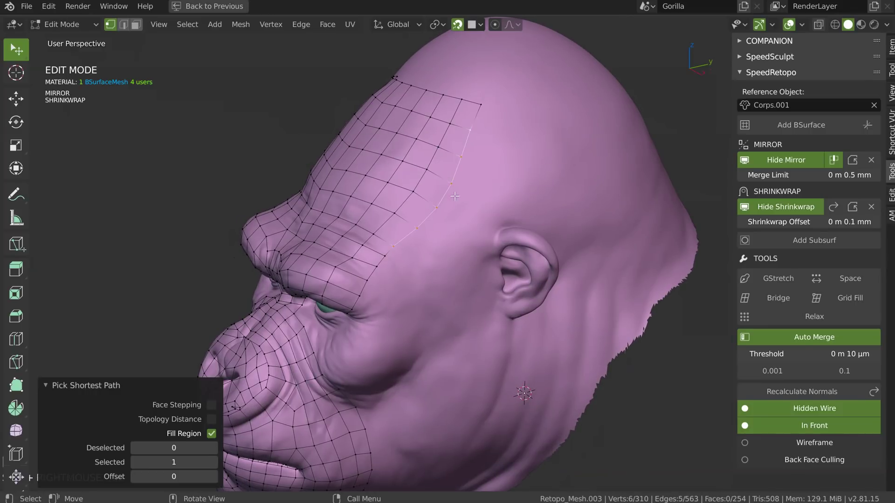
- Smooth the forehead's side outline near the temple with the Grab sculpt brush
middle_drag(455, 196, 453, 203)
key(Tab)
drag(446, 195, 440, 194)
drag(449, 179, 444, 177)
drag(437, 195, 436, 194)
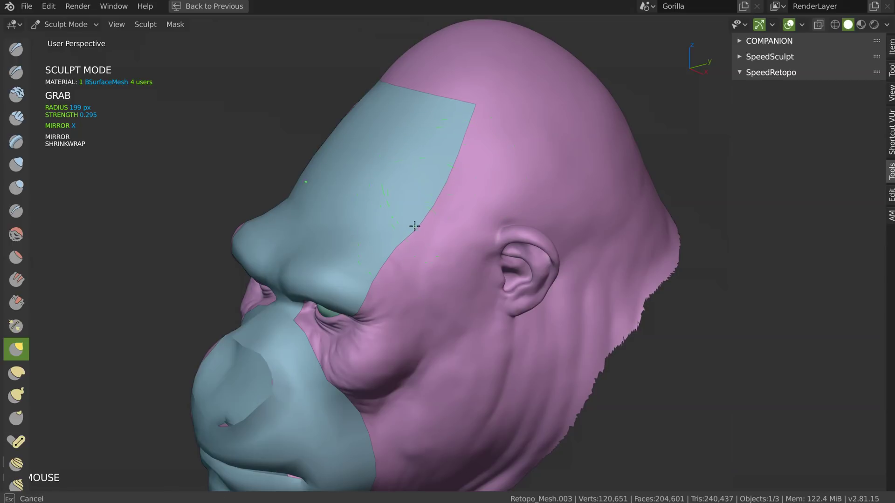
key(Tab)
- Turn on the Wireframe display for the retopo mesh and check it in object and edit mode
mouse_move(415, 220)
middle_down()
mouse_move(457, 202)
mouse_move(450, 205)
middle_up()
click(420, 172)
shift+right_click(426, 184)
click(413, 295)
key(Tab)
click(402, 236)
key(Tab)
click(434, 156)
mouse_move(436, 155)
middle_down()
mouse_move(414, 169)
mouse_move(388, 221)
mouse_move(469, 183)
mouse_move(407, 186)
mouse_move(426, 226)
mouse_move(413, 193)
middle_up()
key(Tab)
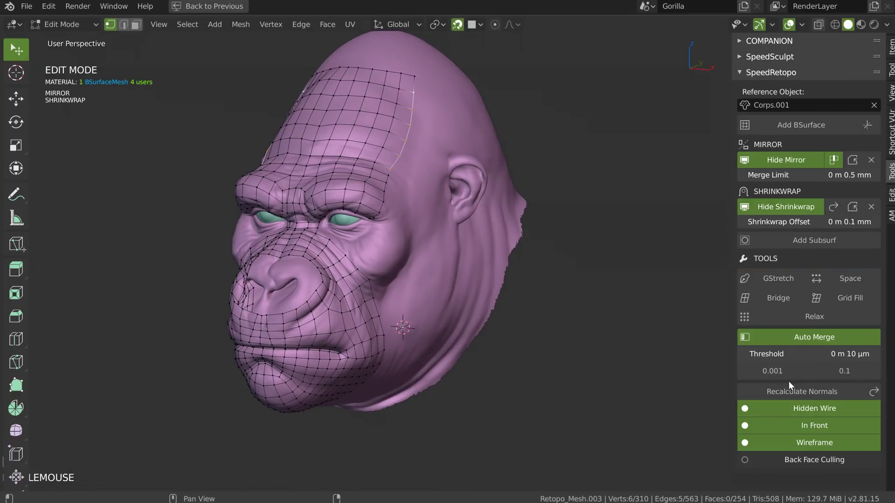
- Select the gorilla head sculpt in object mode and set the retopo to start with Vertex
middle_drag(559, 188, 459, 172)
key(Tab)
click(425, 208)
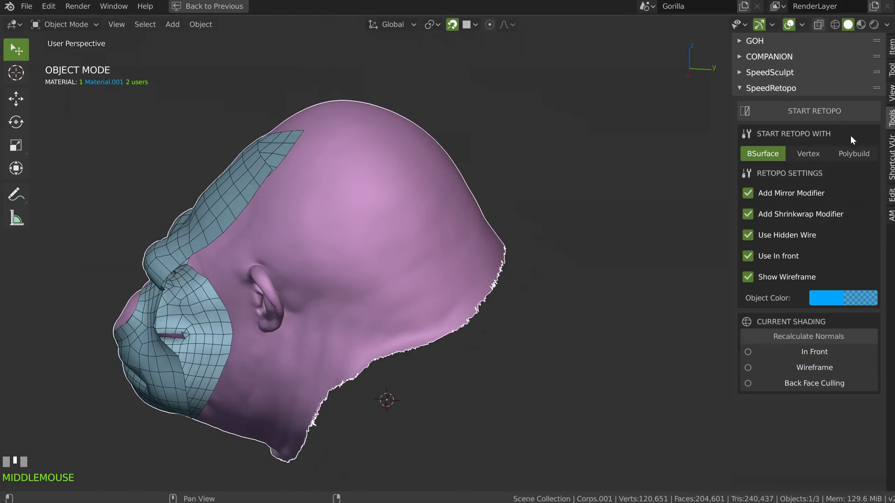
click(812, 155)
- Disable the mirror, shrinkwrap, hidden wire and wireframe options and start a new retopo
shift+middle_drag(401, 219, 461, 163)
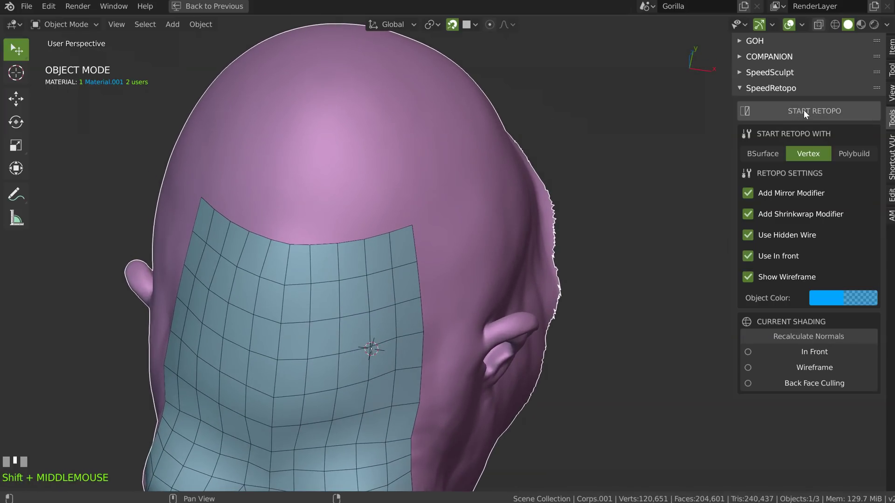
drag(748, 194, 749, 212)
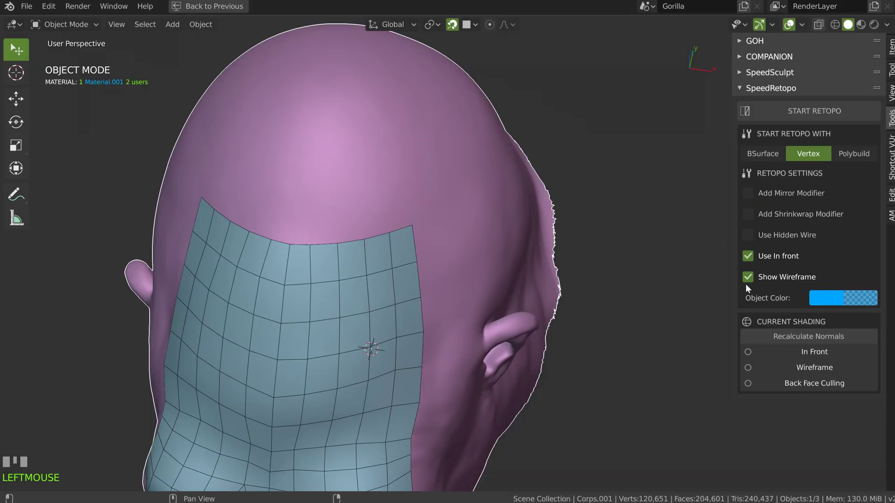
click(808, 111)
- Place the starting vertex just above the forehead mesh and extrude it into a strip of three quads
click(308, 206)
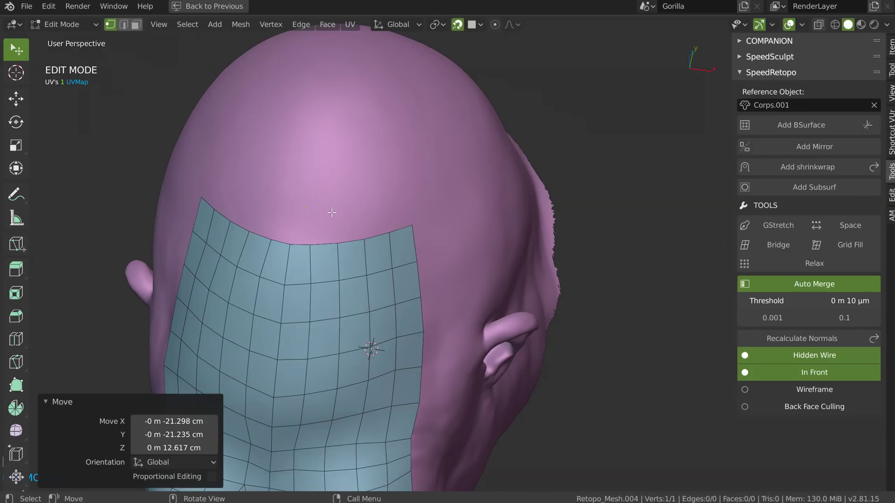
key(g)
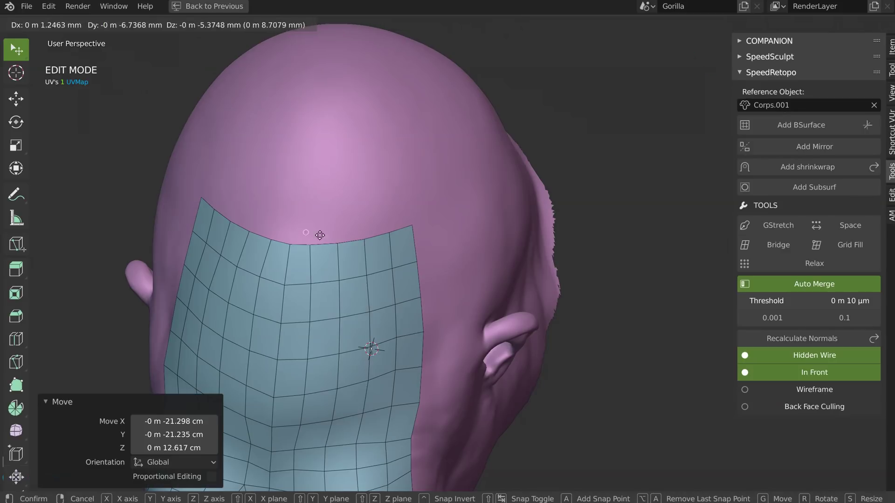
click(295, 214)
key(e)
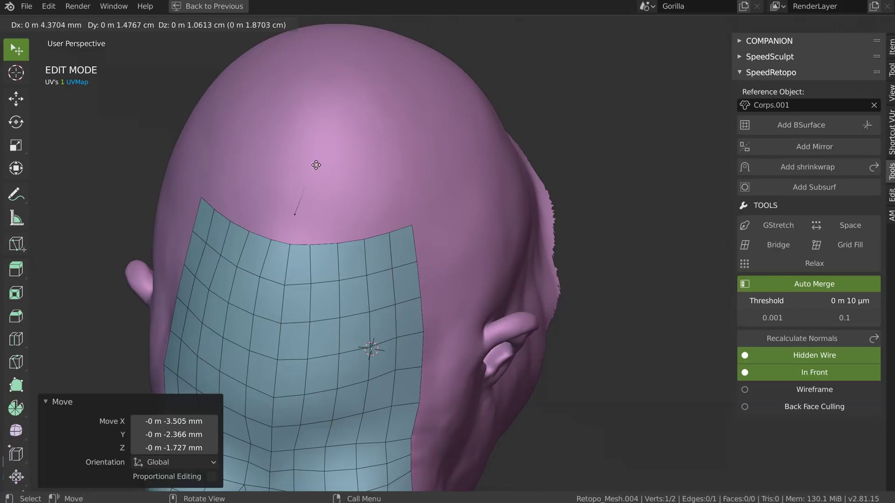
click(302, 165)
shift+click(296, 214)
ctrl+right_click(399, 184)
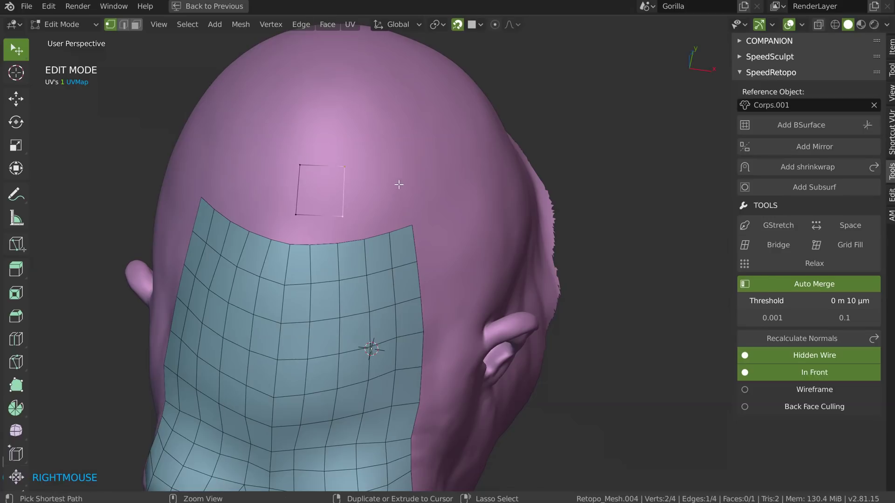
- Switch the new quad strip to object mode and recalculate its normals
middle_drag(431, 181, 399, 199)
key(Tab)
shift+right_click(399, 199)
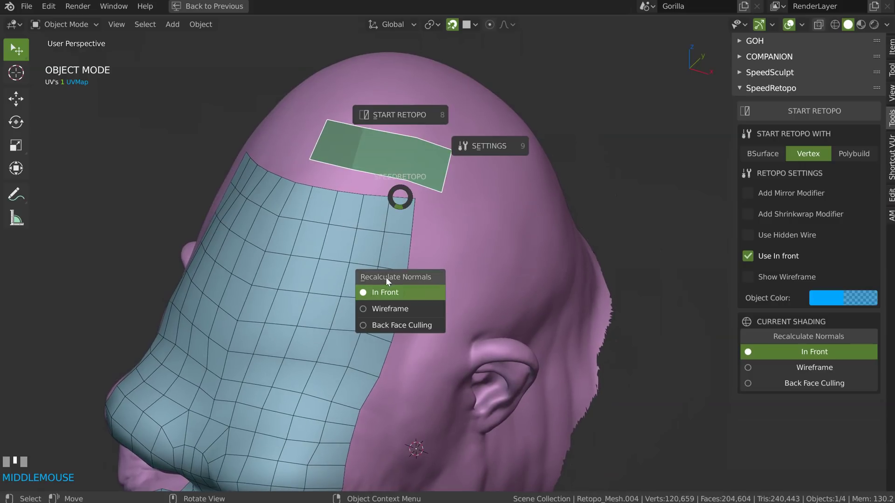
click(386, 277)
- Switch the quad strip to edit mode and add a mirror and a shrinkwrap modifier to it
middle_drag(404, 243, 432, 227)
shift+right_click(416, 209)
key(8)
shift+right_click(429, 217)
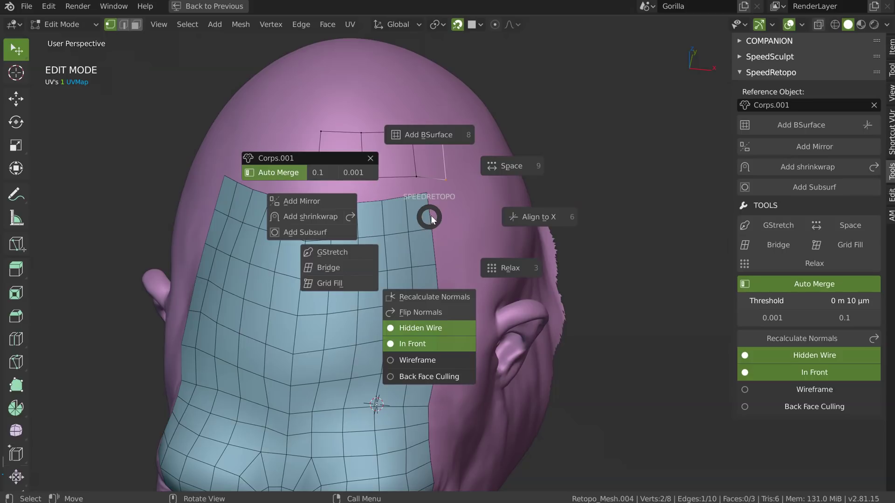
click(298, 207)
shift+right_click(394, 205)
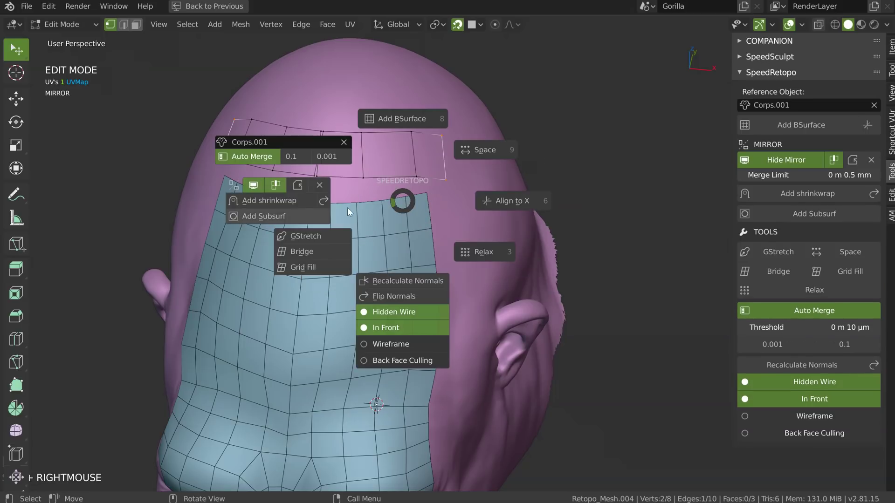
click(277, 205)
- Sketch two guide strokes above the strip, select its upper edge vertices and generate a BSurface from them
middle_drag(371, 201, 372, 171)
drag(323, 143, 426, 180)
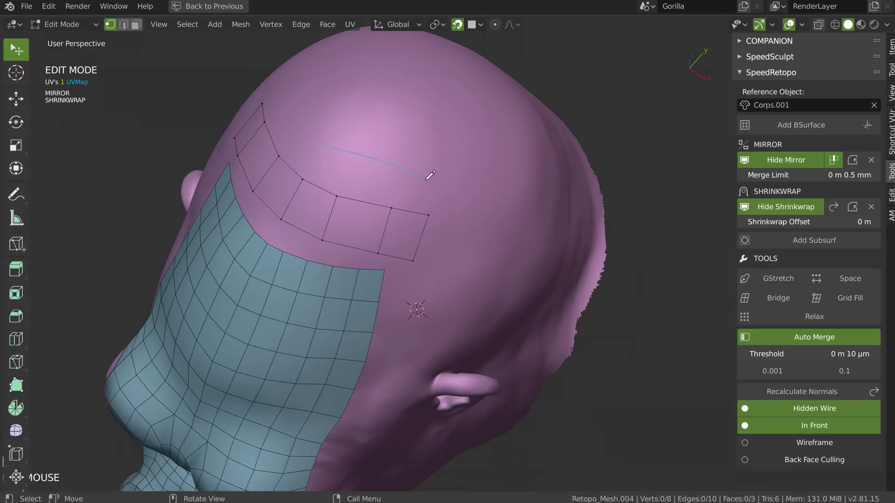
click(304, 175)
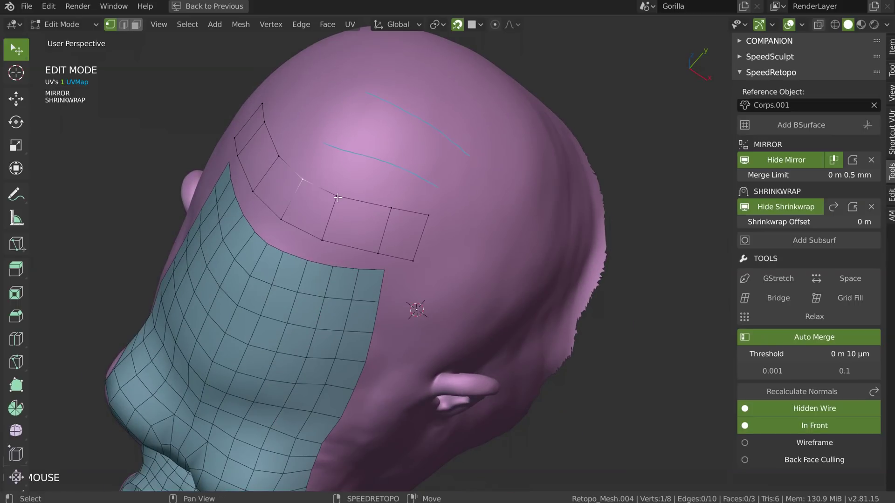
shift+click(337, 193)
shift+click(391, 207)
shift+click(430, 212)
right_click(400, 234)
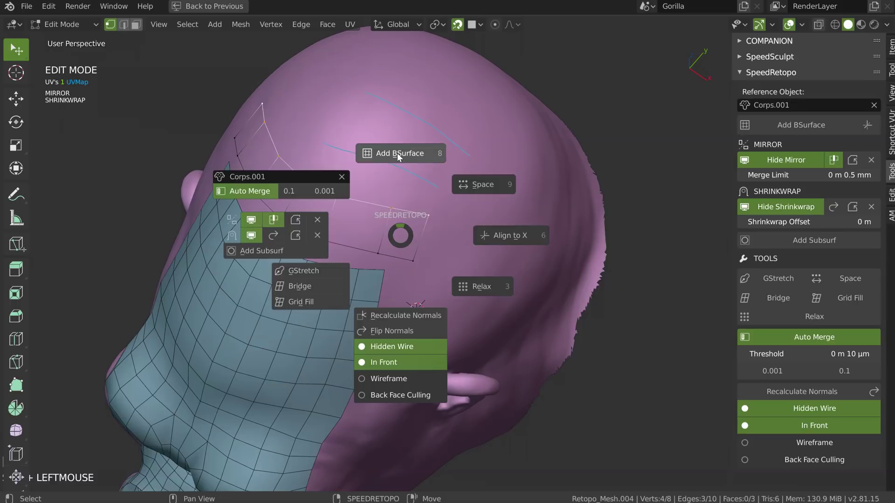
click(397, 152)
- Align the new grid's centre edge loop to X and space its vertices evenly
middle_drag(354, 152, 321, 150)
alt+click(321, 149)
right_click(310, 169)
click(381, 176)
right_click(314, 185)
click(395, 134)
- Relax the whole mirrored grid above the forehead until its quads flow evenly over the skull
alt+click(425, 235)
shift+right_click(473, 204)
key(a)
click(385, 145)
shift+right_click(379, 235)
click(447, 278)
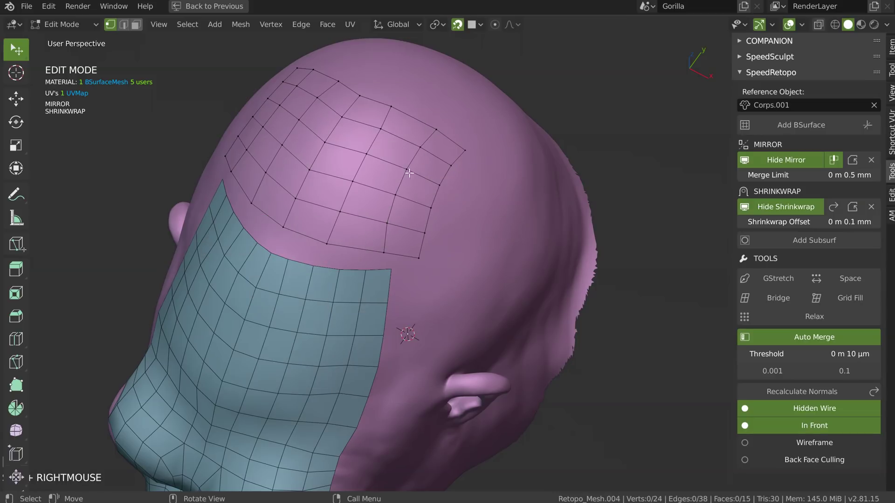
alt+click(377, 243)
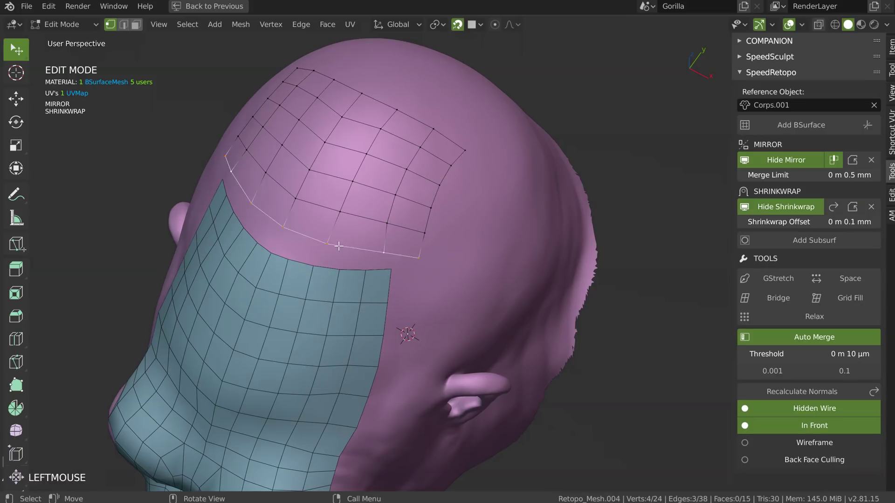
key(a)
shift+right_click(362, 212)
click(437, 259)
middle_drag(397, 240, 393, 188)
- Toggle the Use Hidden Wire start setting on and off, and toggle the patch's Hidden Wire display in edit mode
key(Tab)
key(Tab)
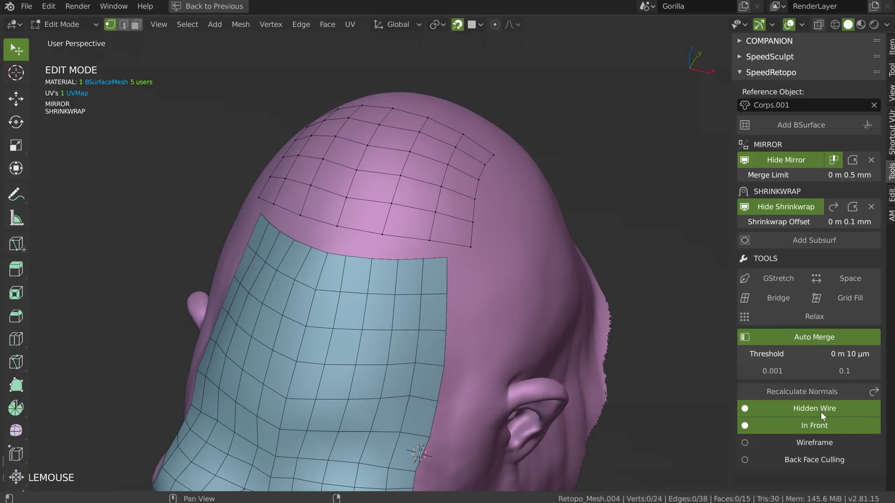
key(Tab)
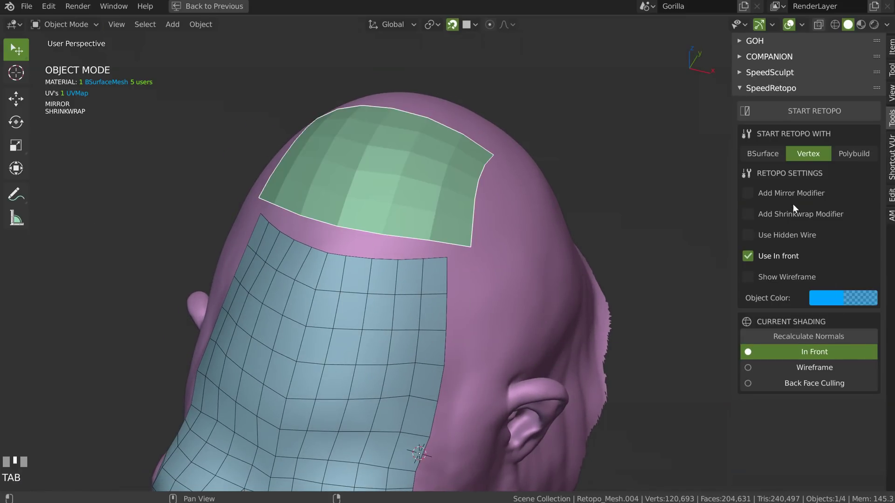
click(749, 234)
click(773, 235)
key(Tab)
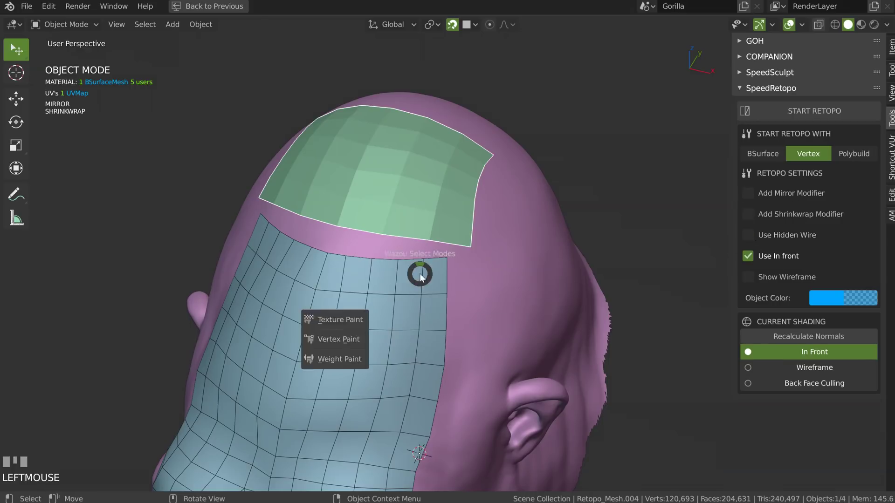
click(433, 201)
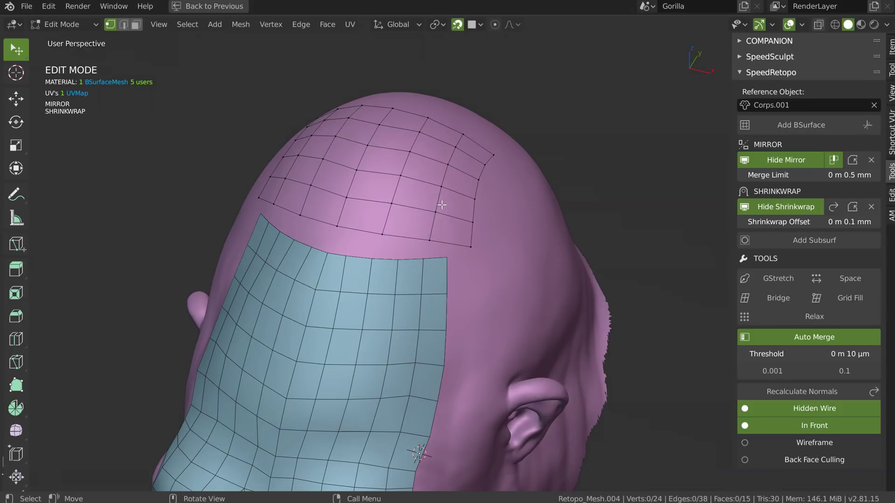
middle_drag(550, 220, 400, 214)
click(814, 408)
middle_drag(477, 301, 430, 170)
- Delete the patch above the forehead in object mode and select the gorilla head sculpt
key(Tab)
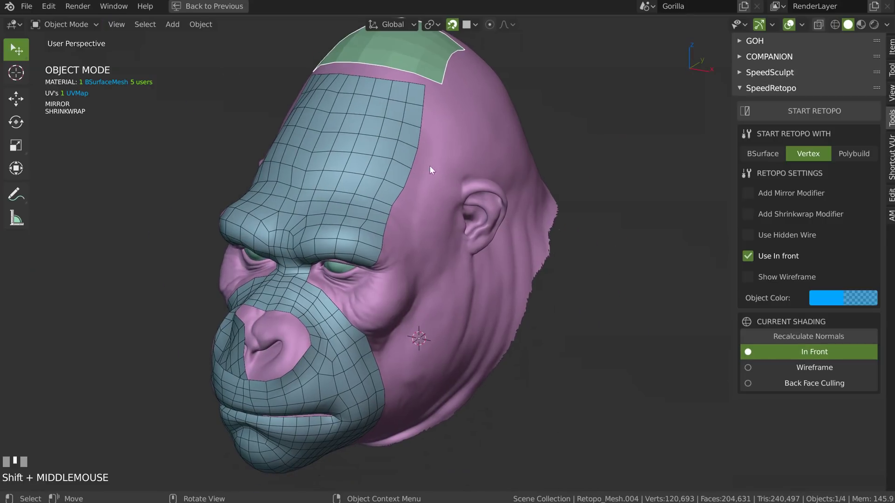
key(x)
shift+middle_drag(409, 110, 395, 230)
click(458, 204)
middle_drag(462, 205, 504, 233)
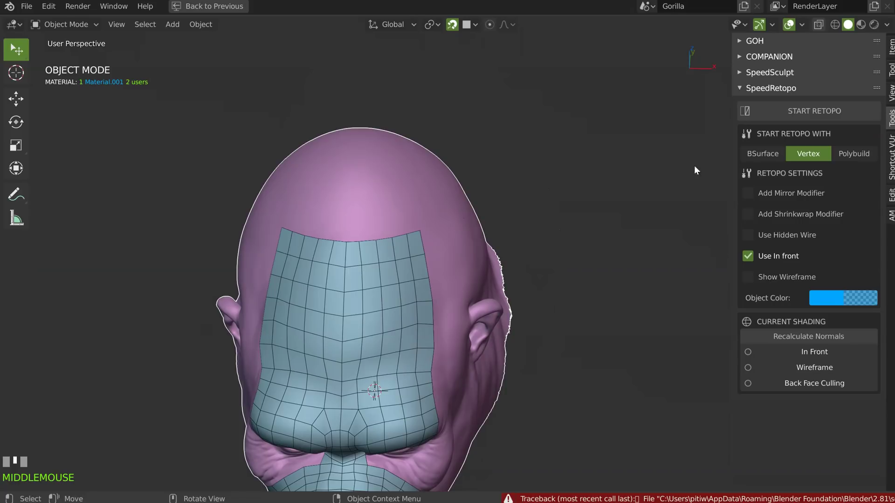
- Set the retopo to start with Polybuild, enable the mirror, hidden wire and wireframe options, and start a new retopo
click(846, 154)
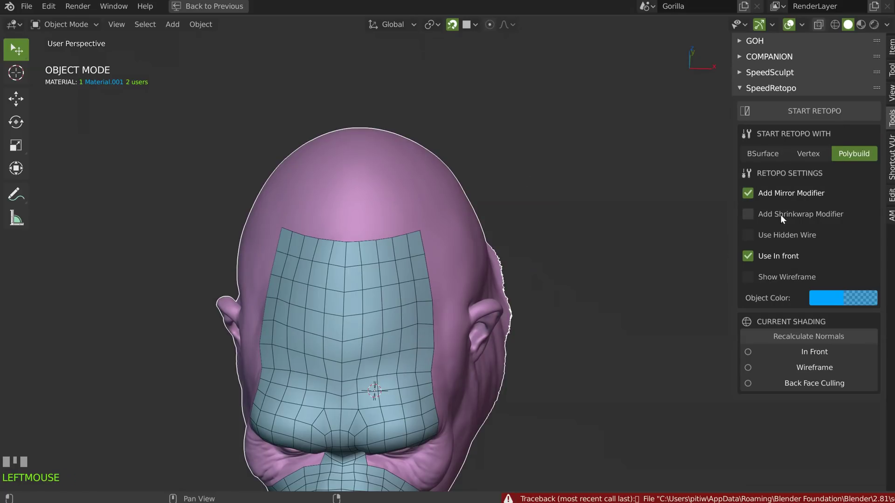
click(746, 235)
click(784, 113)
- Create a first edge with Poly Build near the head's centre line and move it onto the skull just above the forehead mesh
click(348, 191)
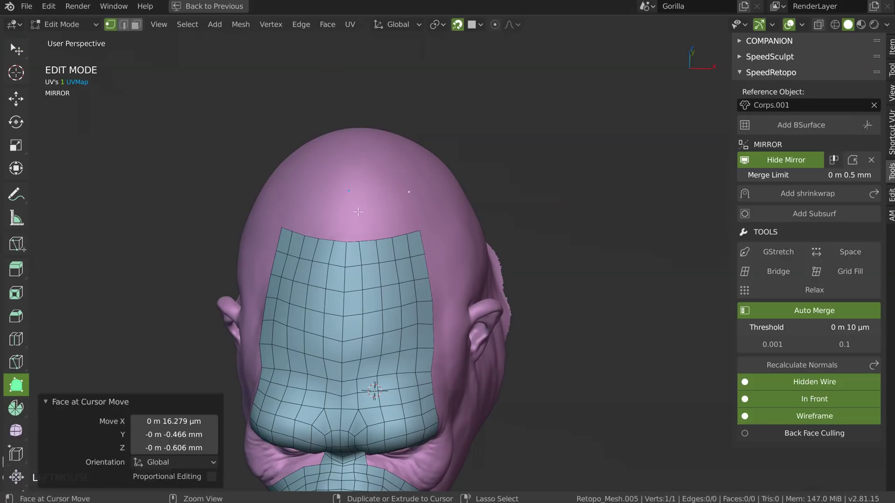
ctrl+click(347, 212)
middle_drag(381, 234, 478, 228)
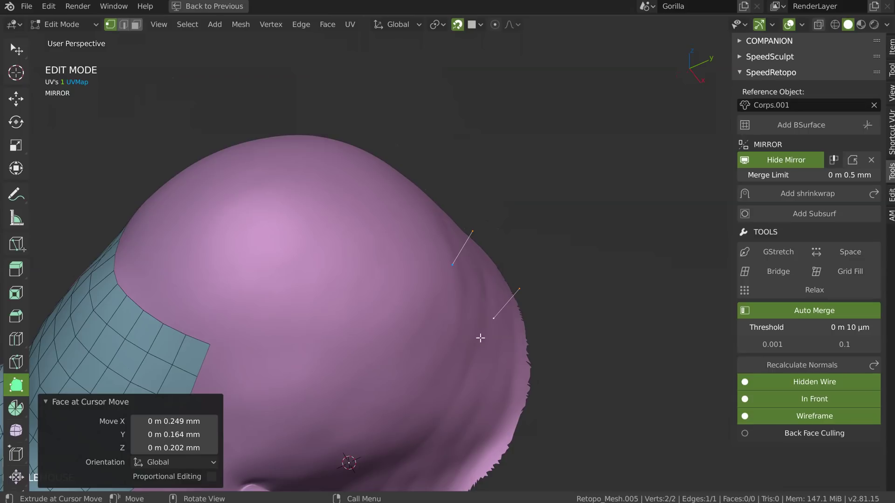
drag(488, 343, 488, 284)
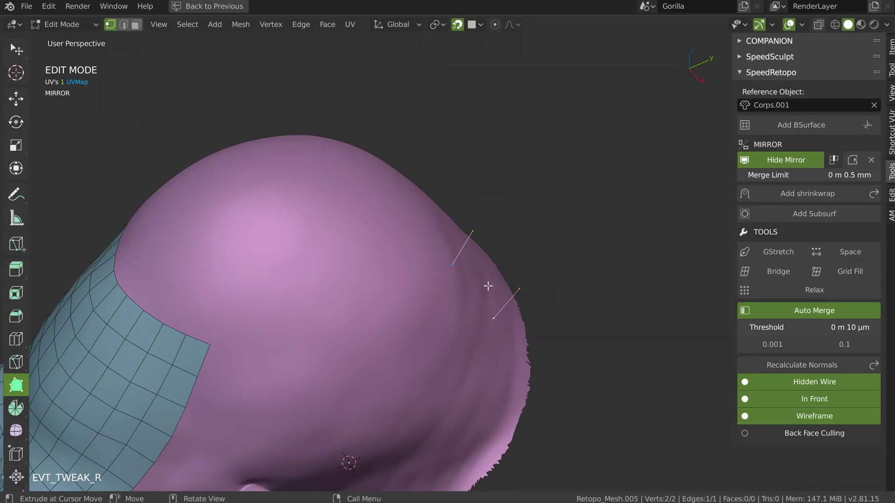
key(g)
click(191, 224)
middle_drag(190, 225, 348, 210)
key(g)
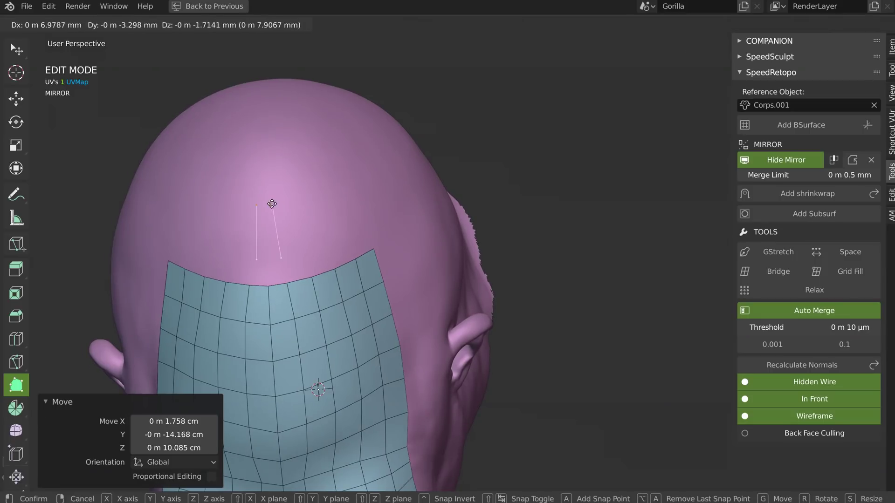
click(271, 200)
- Extend the edge with Poly Build into a strip of five faces curving from the forehead's centre toward the ear
ctrl+right_click(302, 212)
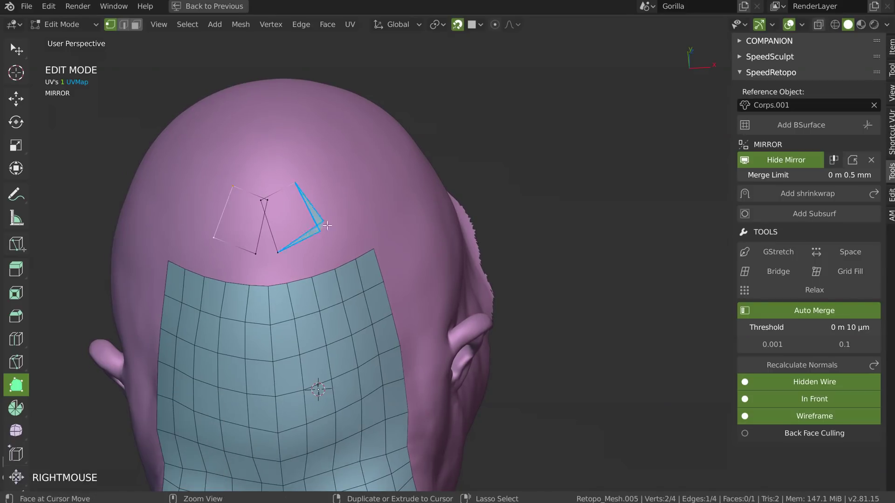
ctrl+click(363, 219)
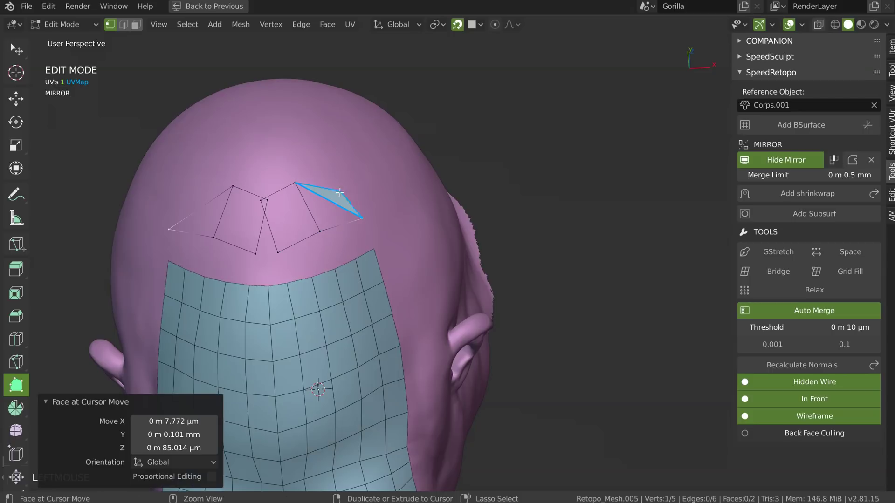
ctrl+click(355, 170)
ctrl+click(396, 217)
ctrl+click(415, 182)
ctrl+click(430, 233)
ctrl+click(450, 213)
middle_drag(464, 233, 512, 196)
ctrl+click(433, 254)
ctrl+click(463, 250)
- Add a shrinkwrap modifier to the strip and switch to the Select tool
click(803, 189)
middle_drag(573, 222, 593, 214)
shift+middle_drag(513, 168, 423, 211)
middle_drag(423, 210, 451, 207)
key(w)
click(454, 243)
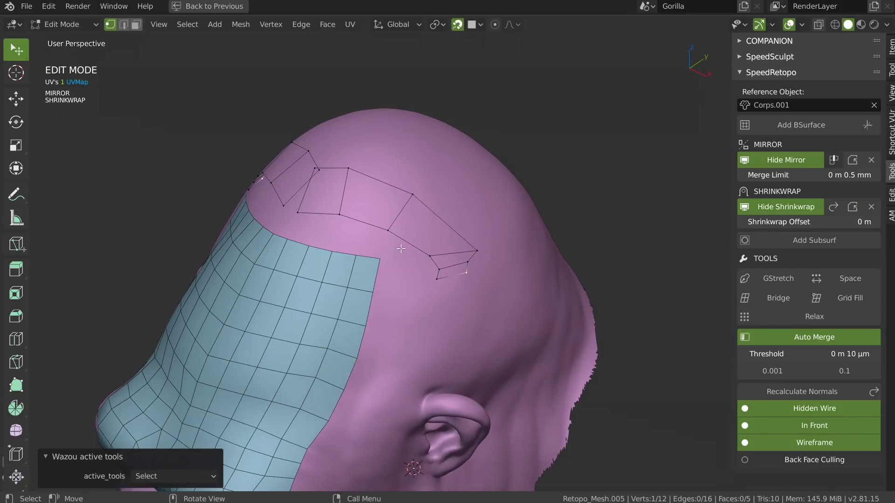
- Reposition the strip's outer vertices and remove its shrinkwrap modifier
drag(474, 250, 451, 224)
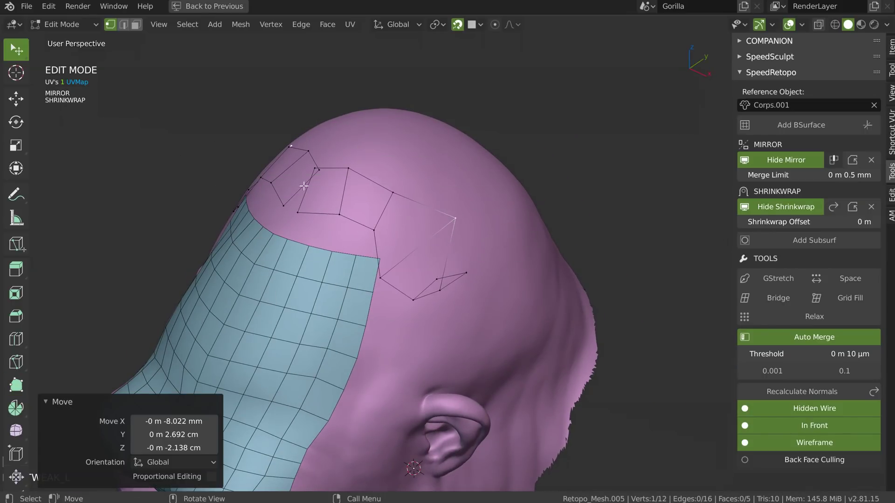
drag(380, 278, 398, 256)
middle_drag(412, 269, 467, 216)
shift+right_click(454, 247)
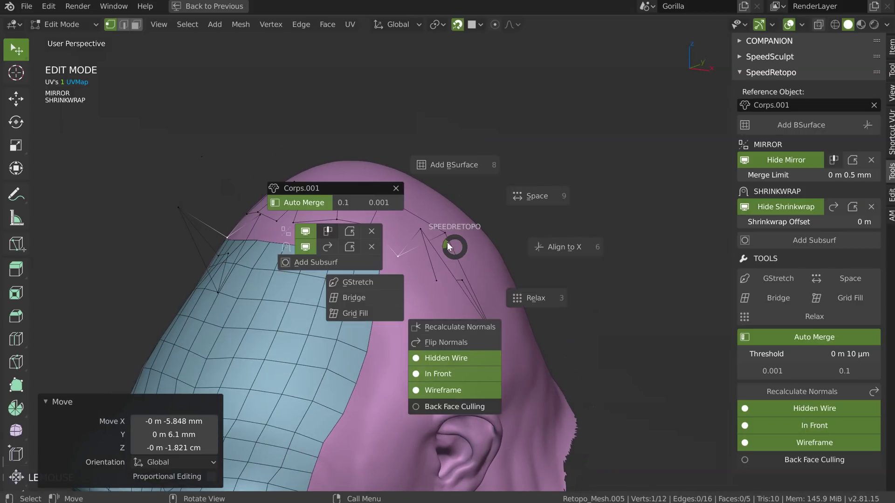
click(372, 247)
- Move the vertices of the strip's outer and middle quads to form an even band around the forehead
key(g)
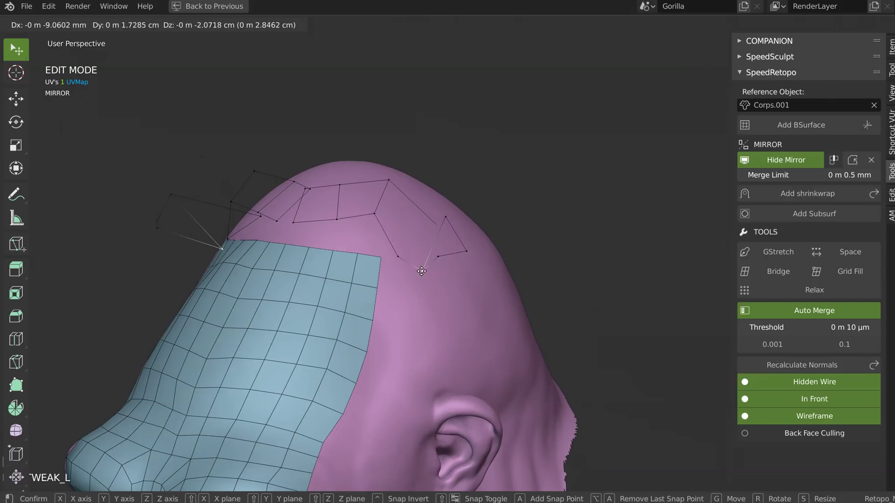
click(430, 243)
middle_drag(435, 184, 433, 214)
drag(444, 206, 413, 221)
drag(404, 259, 439, 249)
drag(470, 290, 428, 298)
middle_drag(480, 251, 435, 226)
drag(378, 215, 379, 228)
drag(405, 182, 400, 193)
drag(365, 179, 368, 184)
- Adjust the strip's two centre vertices and align the centre edge to X
middle_drag(336, 185, 405, 193)
alt+click(326, 214)
drag(330, 190, 334, 180)
drag(324, 234, 329, 224)
alt+click(329, 197)
right_click(328, 196)
middle_drag(328, 196, 345, 205)
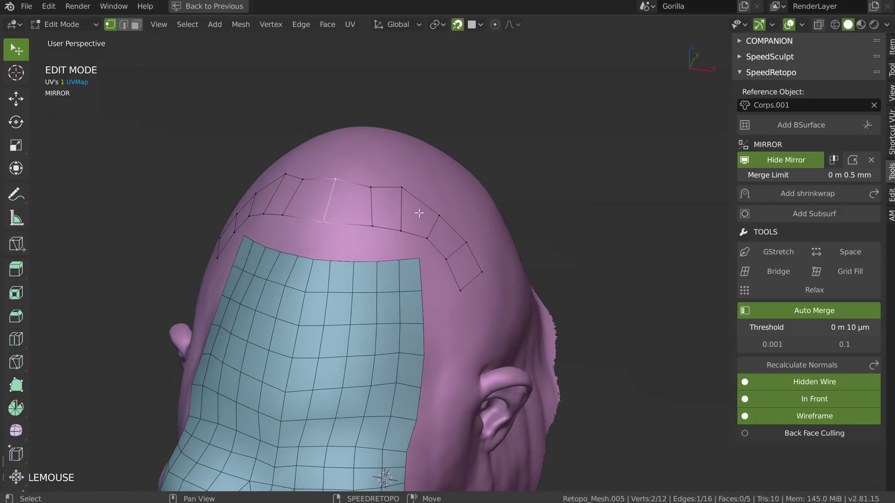
- Enable clipping on the mirror modifier and even out the vertices of the quads next to the centre line
click(834, 160)
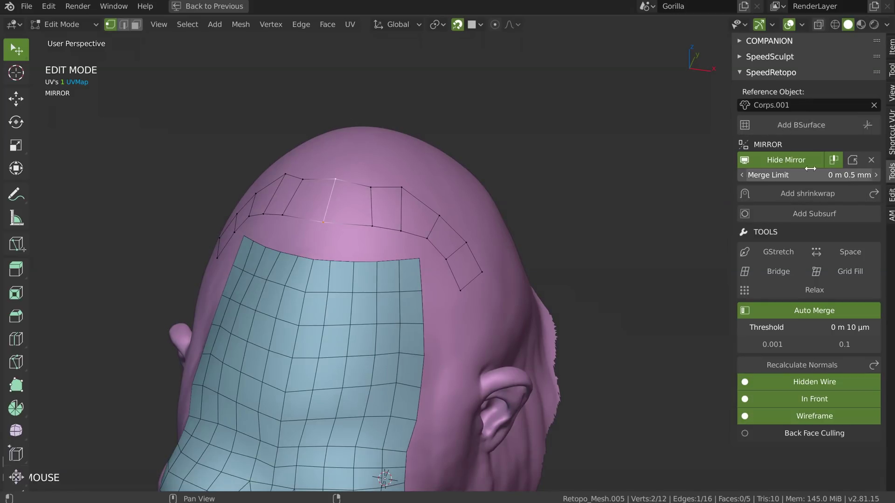
middle_drag(353, 240, 370, 225)
drag(370, 227, 354, 223)
drag(402, 188, 403, 198)
drag(397, 235, 356, 227)
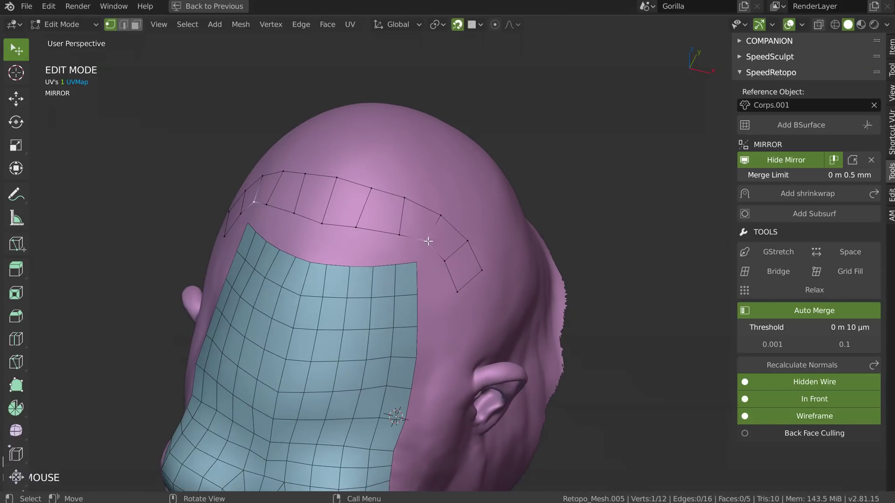
- Switch the Poly Build strip to object mode and delete it
middle_drag(385, 207, 403, 211)
key(Tab)
key(x)
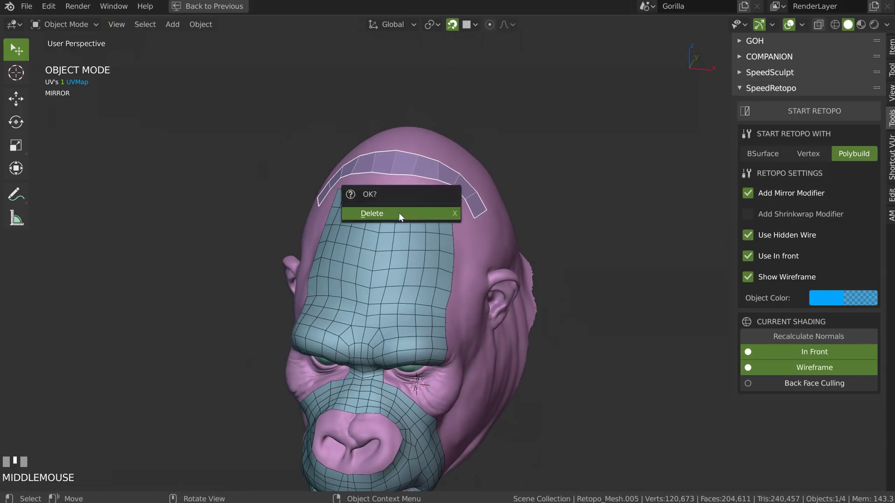
click(399, 212)
- Add a subsurf modifier to the face retopo mesh in edit mode and turn off its wireframe display in object mode
shift+middle_drag(389, 267, 409, 263)
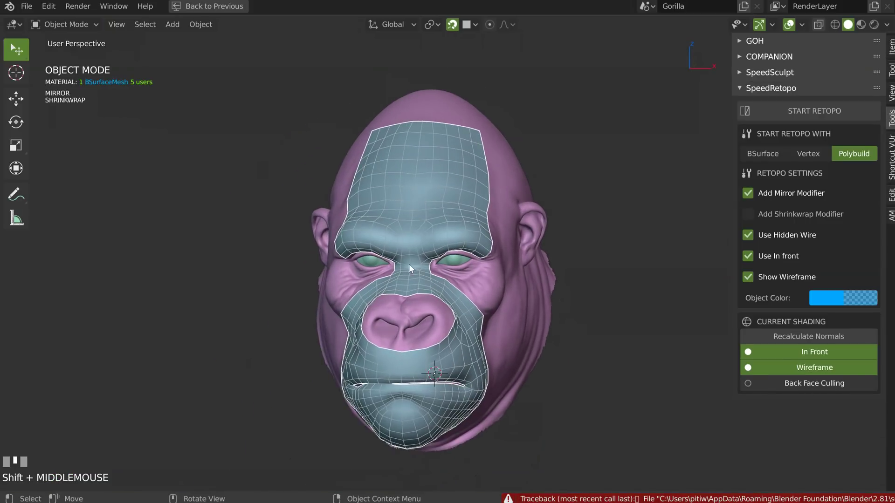
key(Tab)
click(796, 239)
key(Tab)
mouse_move(482, 297)
middle_down()
mouse_move(424, 233)
mouse_move(477, 202)
mouse_move(480, 117)
middle_up()
click(799, 363)
shift+middle_drag(494, 224, 513, 252)
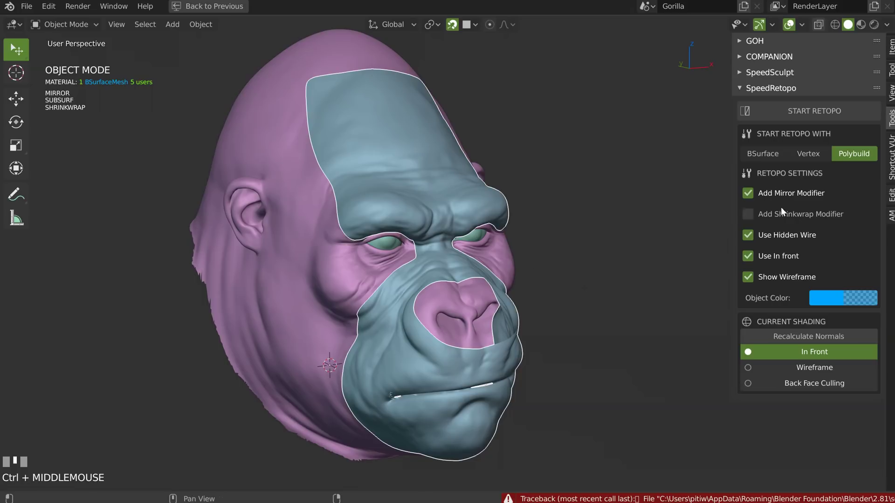
- Check the SpeedRetopo menu for the face mesh in sculpt mode and return to object mode
middle_drag(458, 232, 456, 223)
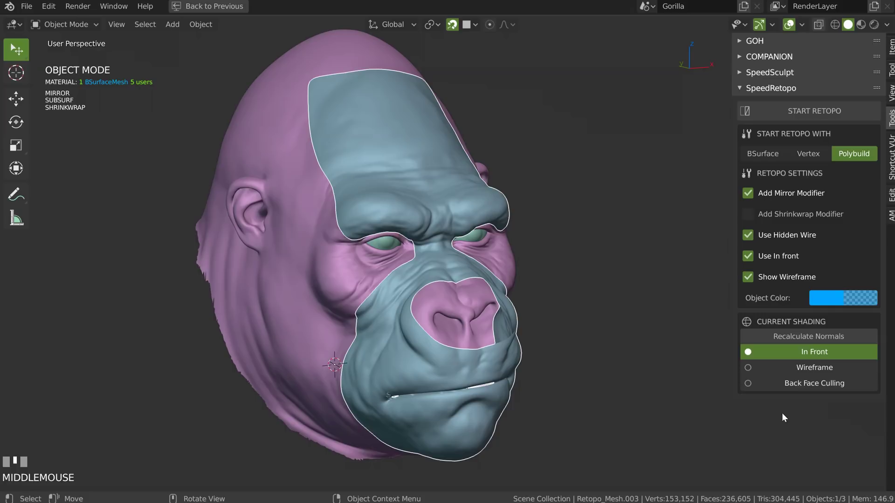
middle_drag(459, 167, 432, 171)
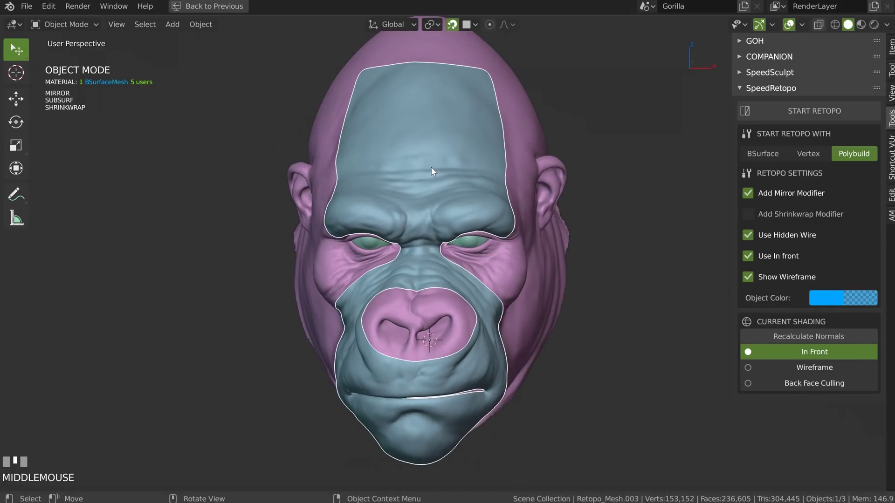
key(ctrl+Tab)
click(501, 170)
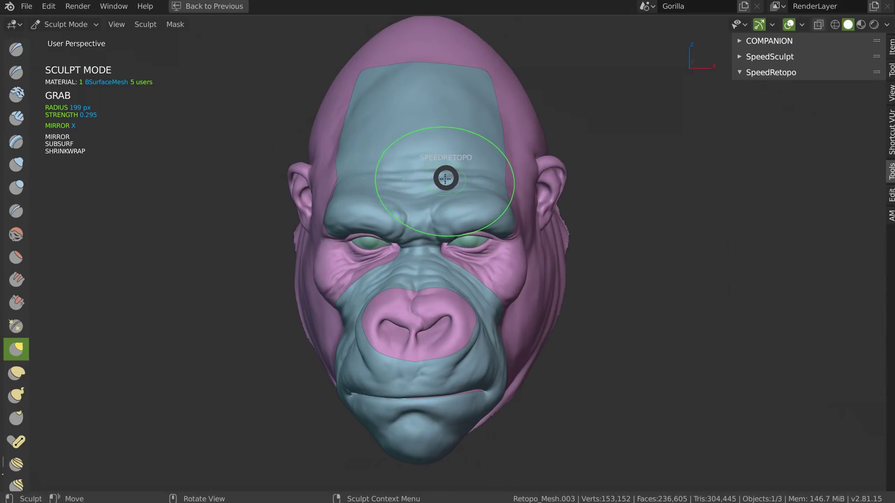
key(Tab)
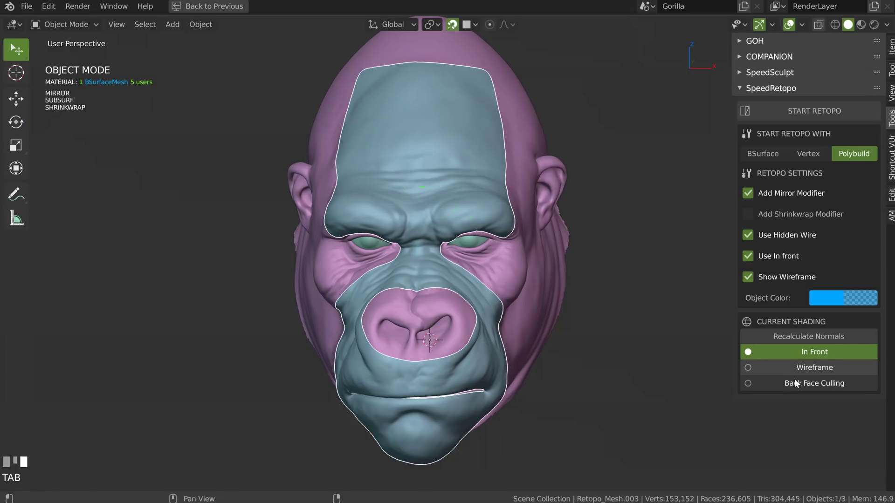
middle_drag(582, 216, 446, 213)
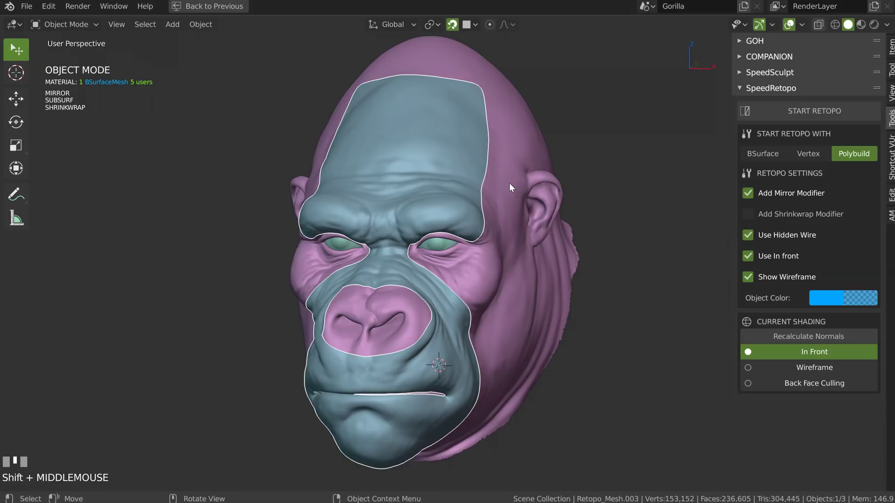
middle_drag(440, 236, 387, 230)
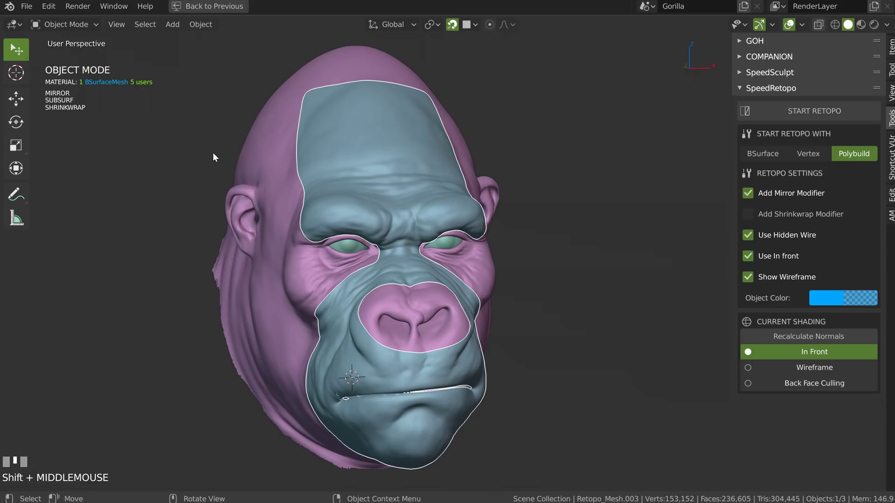
middle_drag(411, 295, 368, 285)
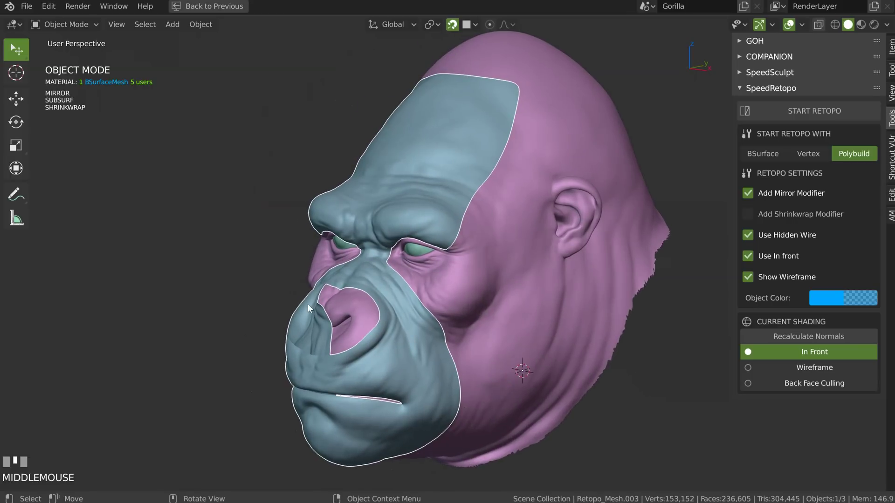
middle_drag(347, 275, 373, 273)
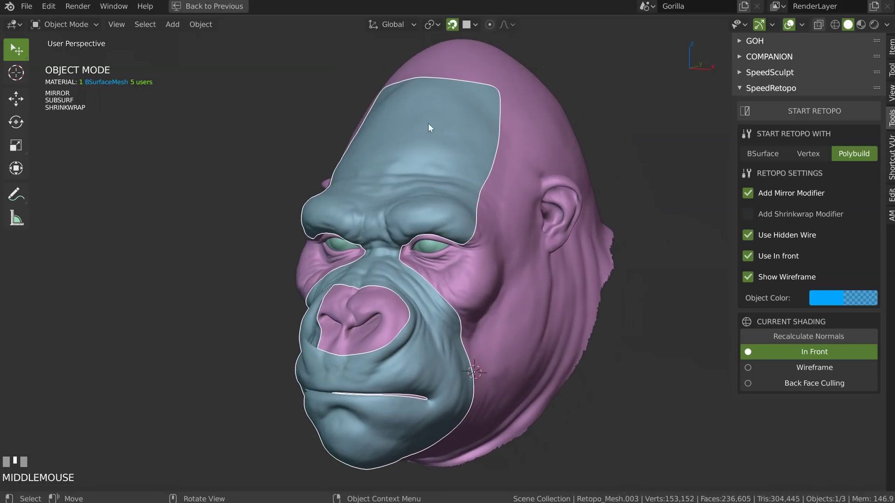
middle_drag(391, 230, 422, 128)
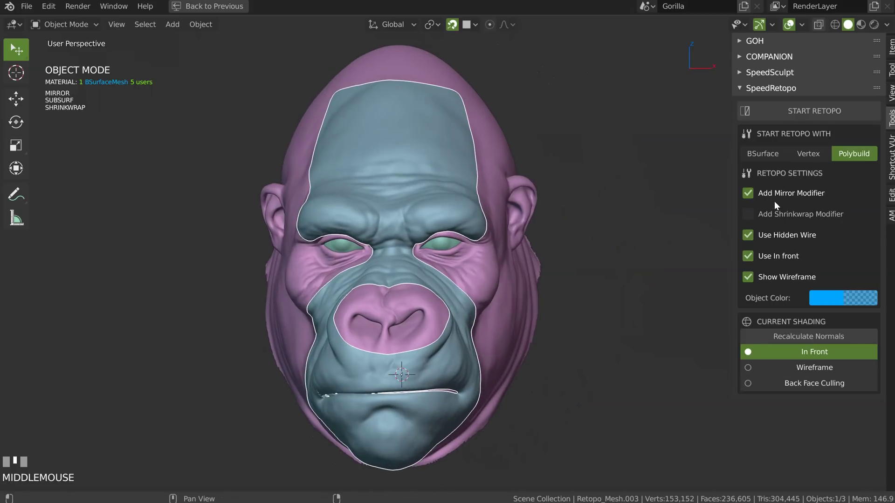
middle_drag(387, 186, 404, 219)
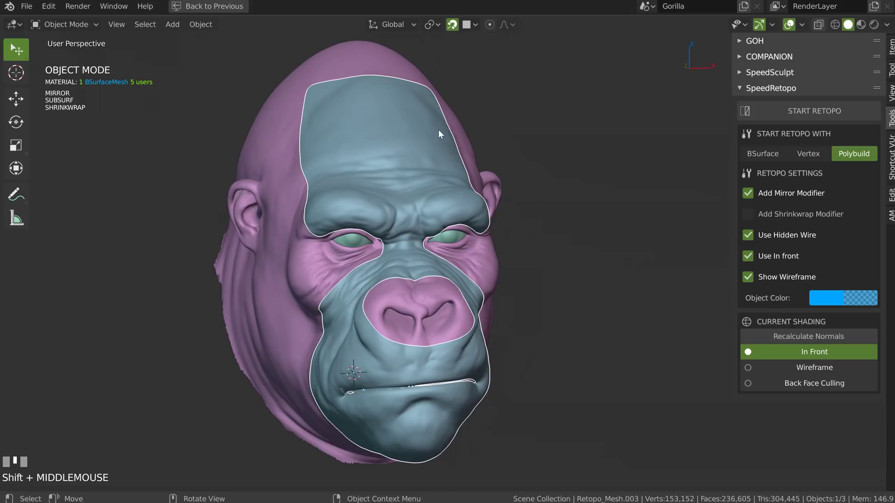
shift+middle_drag(389, 213, 398, 213)
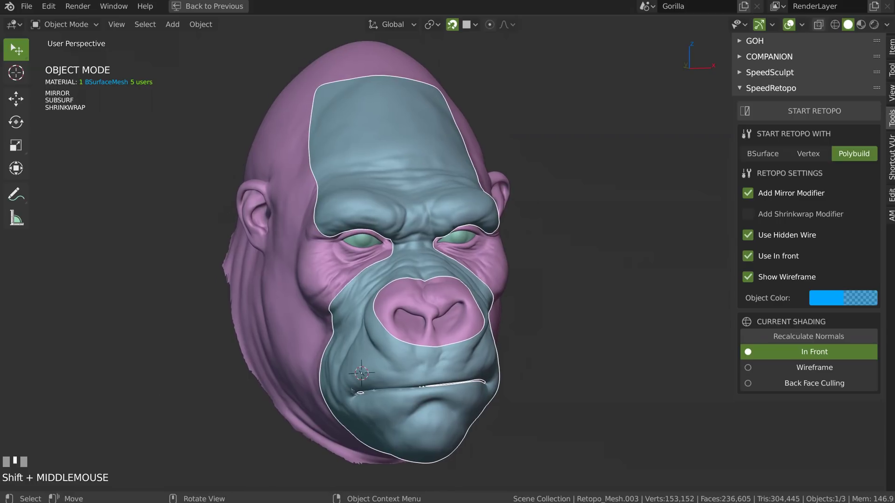